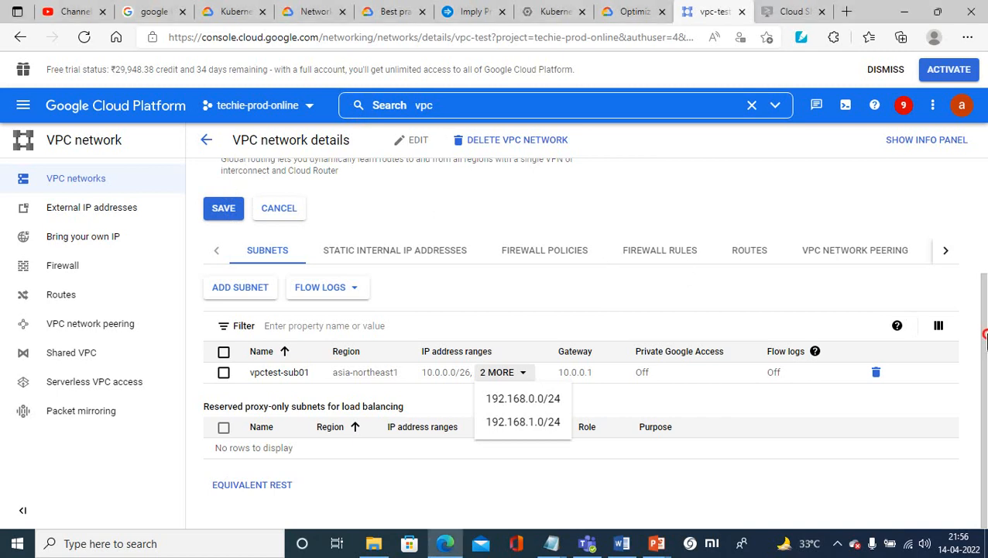
Examine the vpc-test network's subnet details and expand the additional IP address ranges of vpctest-sub01
scroll(981, 325, "up", 2)
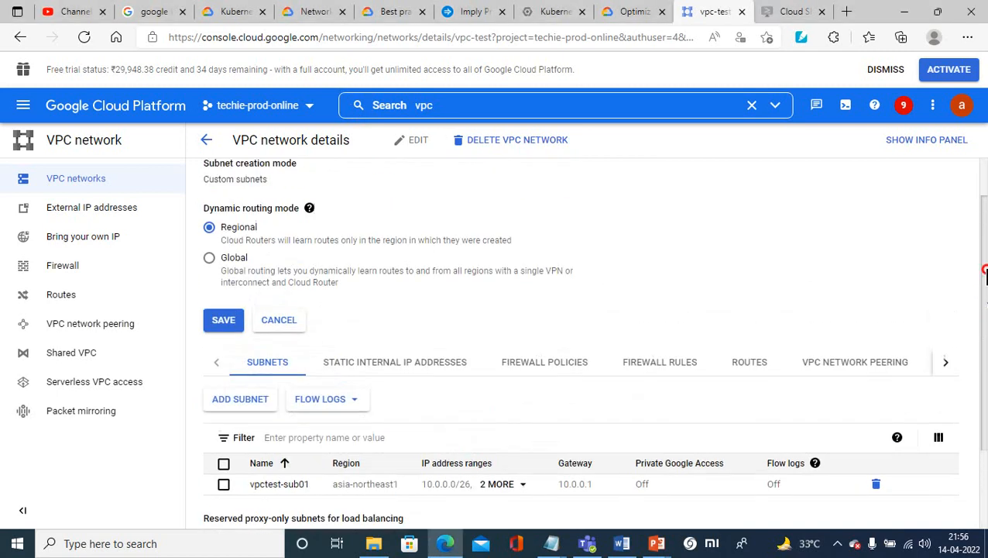
left_click_drag(985, 221, 981, 318)
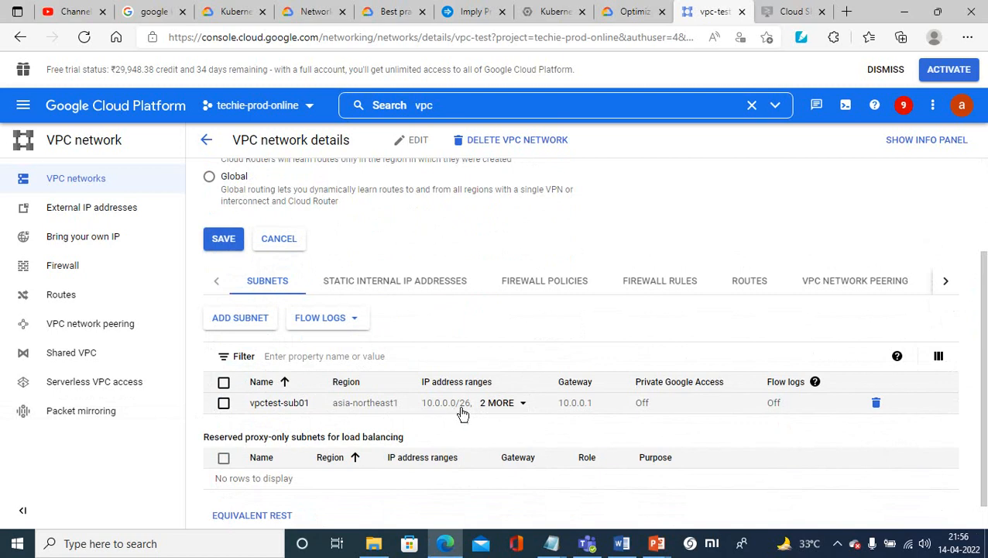
left_click(521, 404)
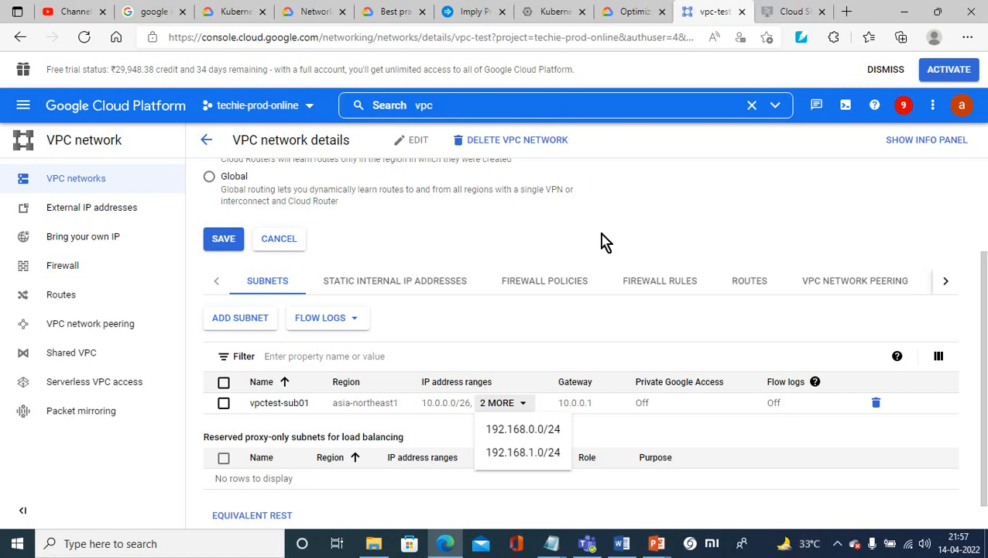
Start creating a Kubernetes Engine cluster in GKE Standard mode
left_click(554, 14)
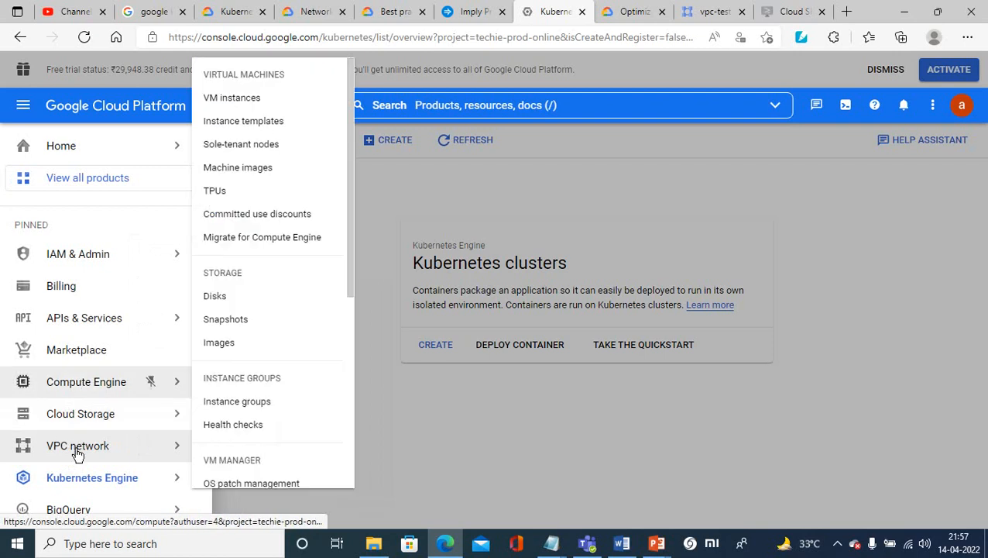
mouse_move(79, 482)
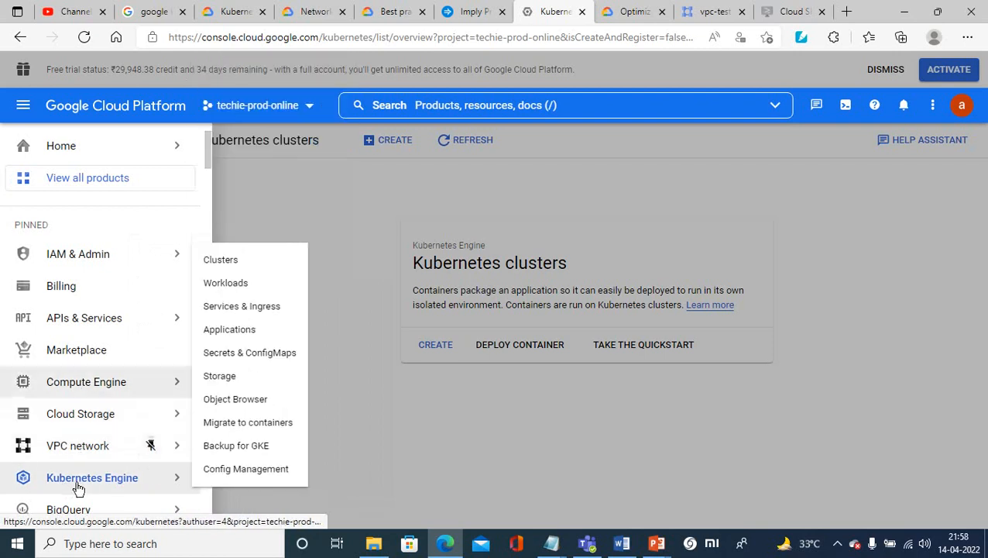
left_click(338, 214)
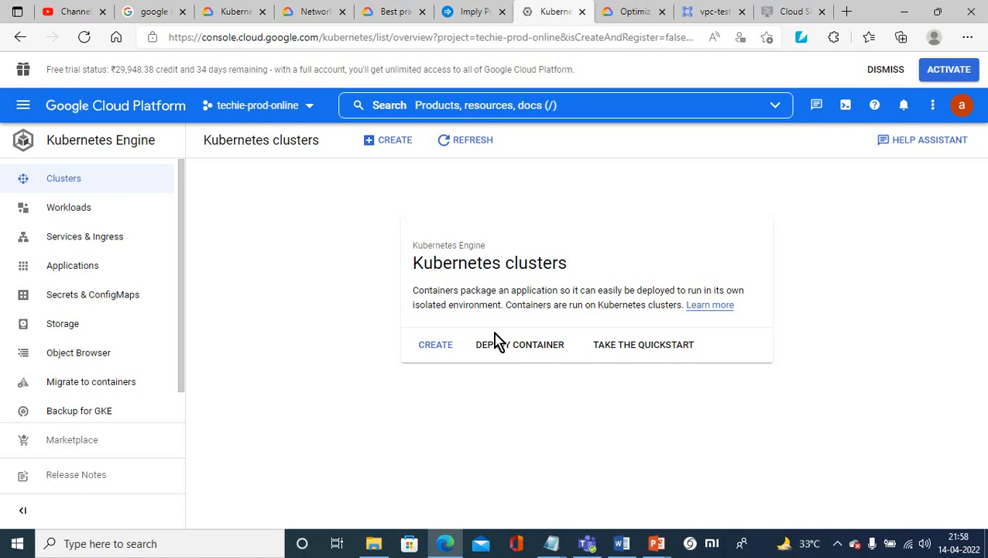
left_click(434, 350)
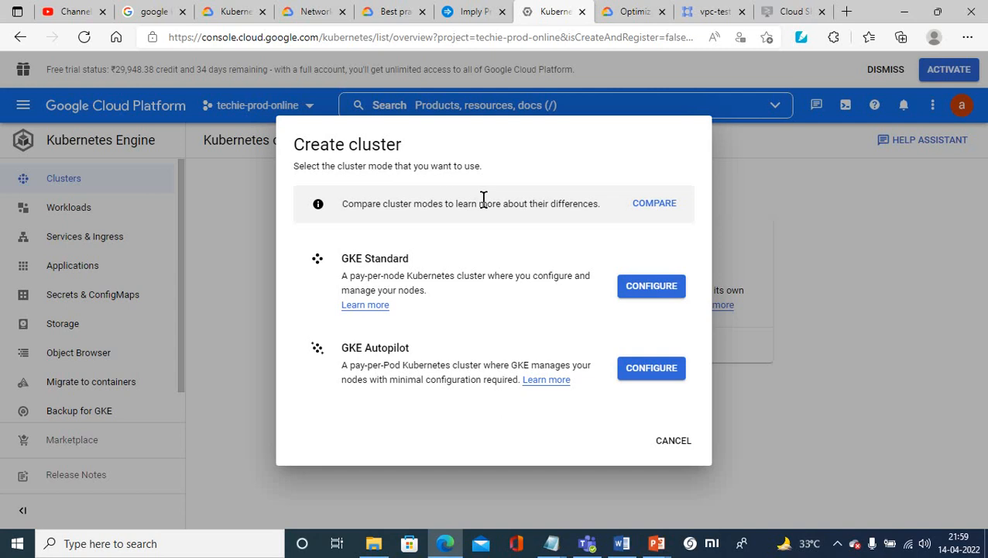
left_click(643, 293)
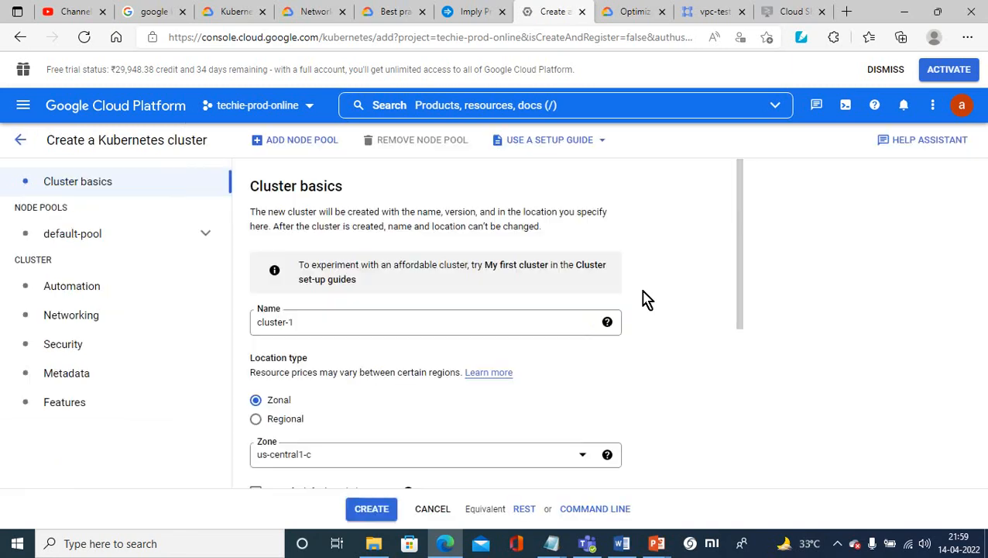
Name the cluster cluster-test1 and set its zone to asia-northeast1-a, matching the region of the vpctest-sub01 subnet
left_click(288, 322)
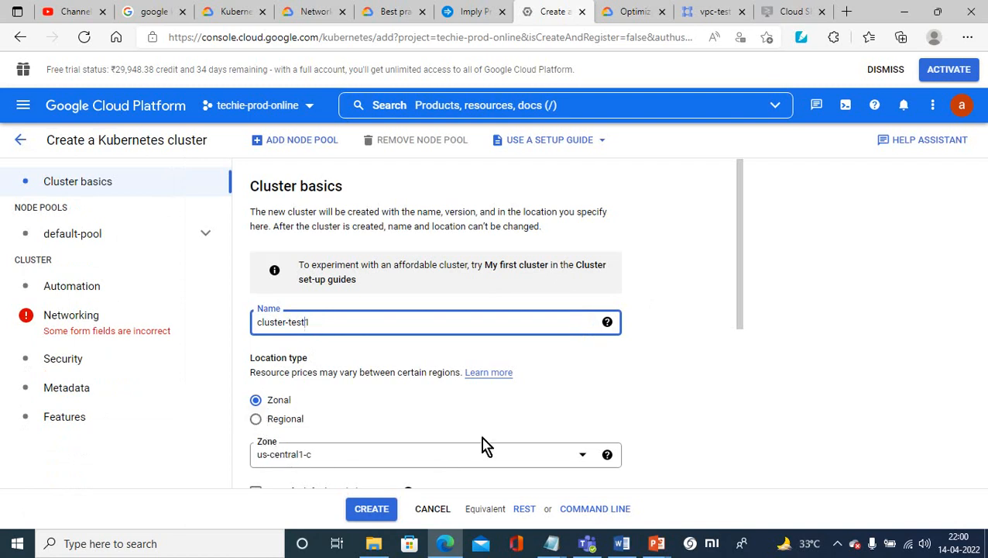
left_click_drag(739, 268, 743, 302)
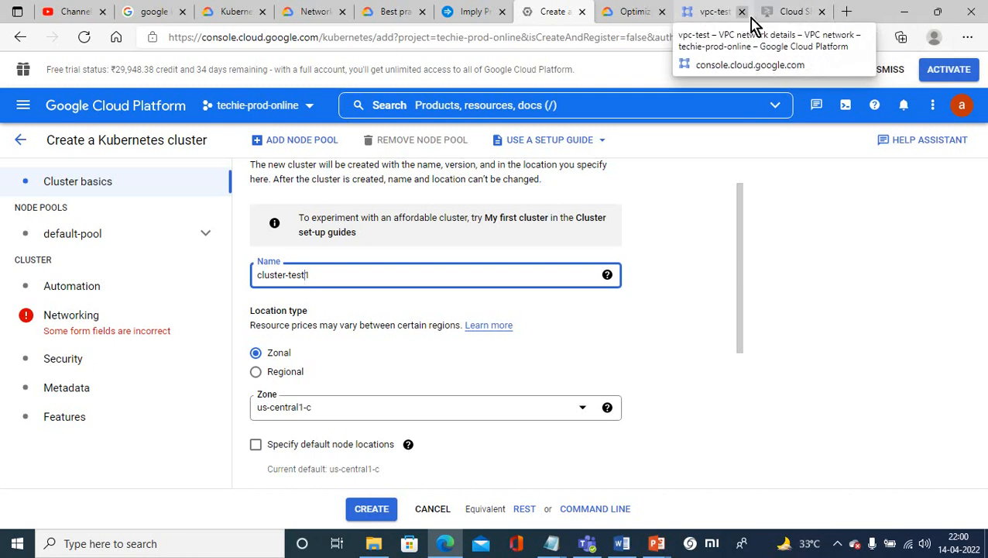
left_click(705, 12)
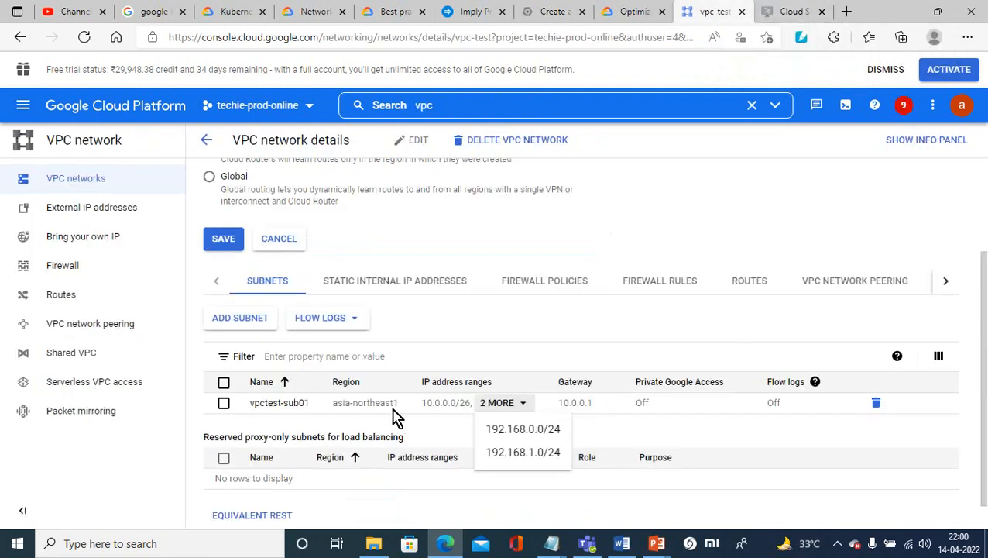
left_click(546, 9)
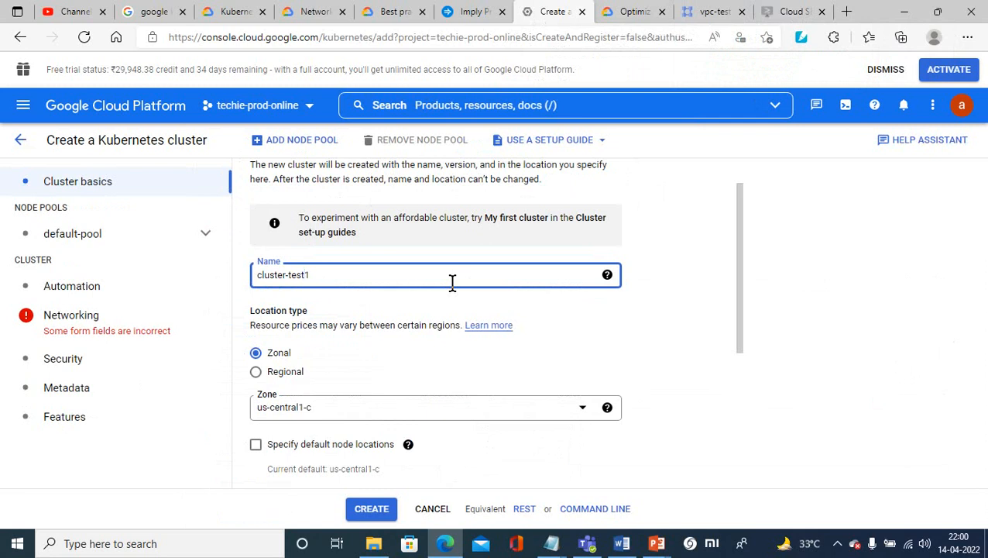
left_click(585, 411)
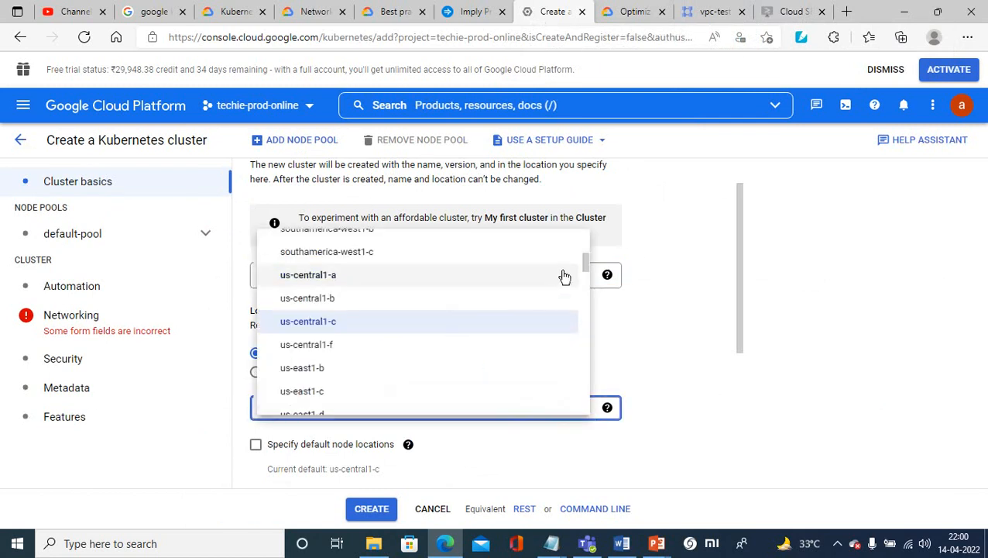
left_click_drag(585, 265, 585, 362)
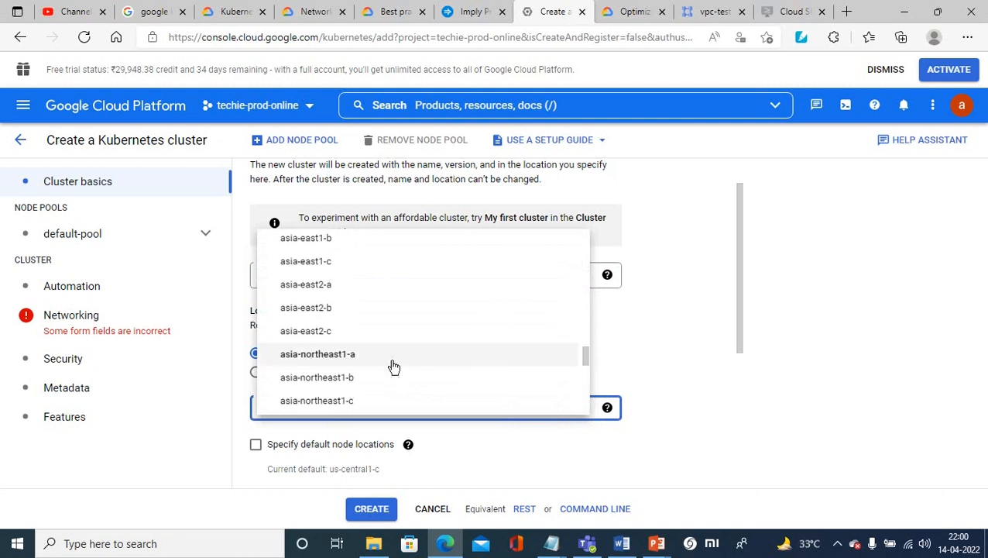
left_click(354, 360)
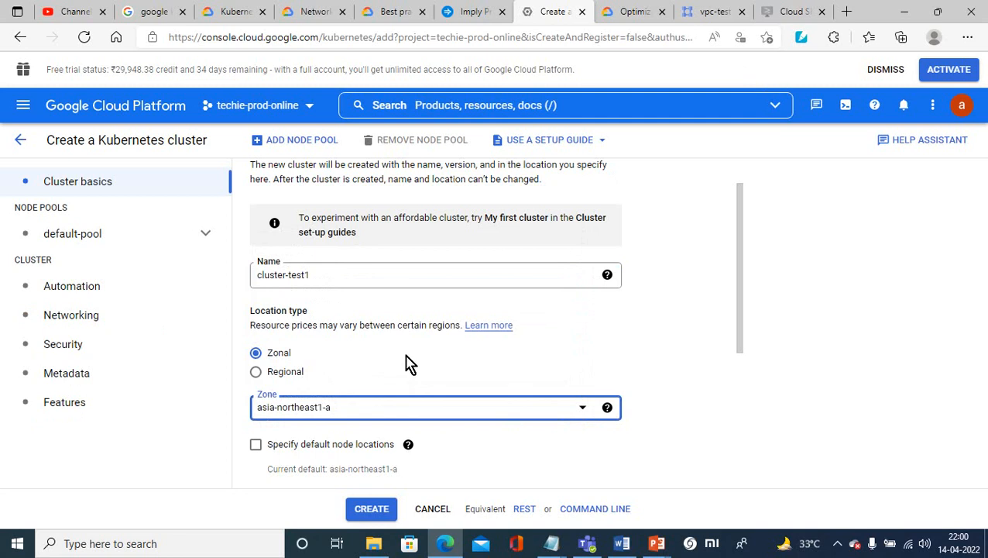
Review the control plane version settings, and consult the "How does GKE work?" slide in the PowerPoint presentation
left_click_drag(739, 273, 730, 435)
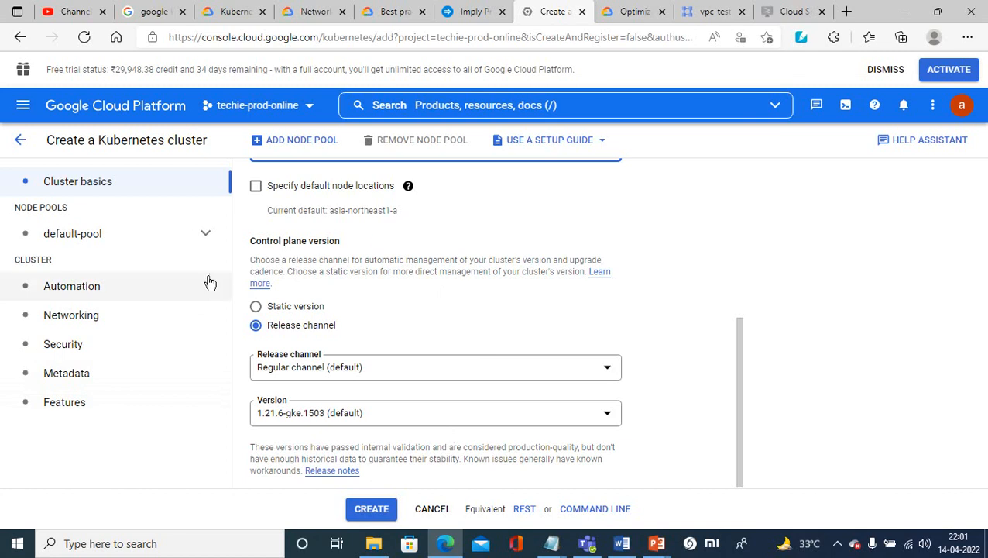
mouse_move(657, 543)
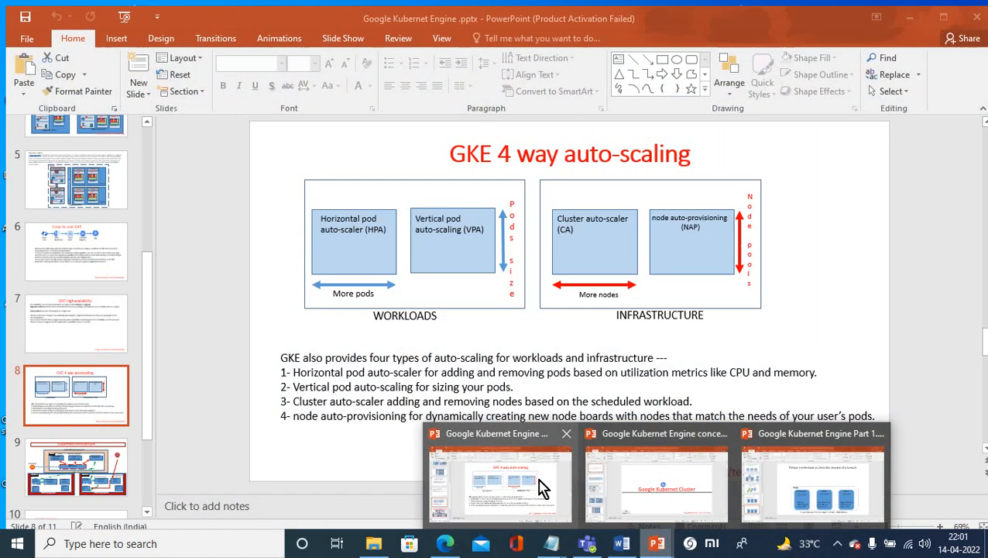
left_click(511, 476)
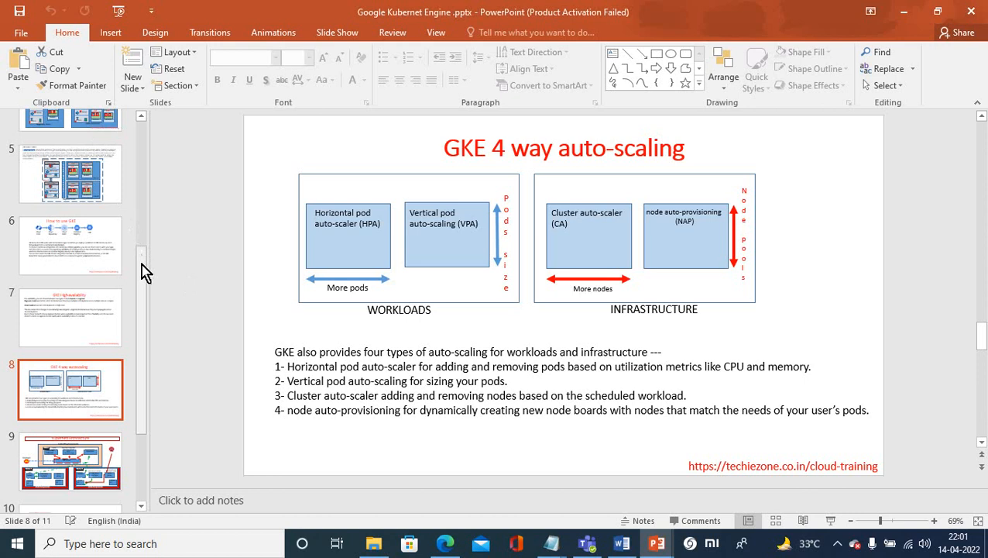
left_click_drag(141, 271, 134, 116)
left_click(73, 229)
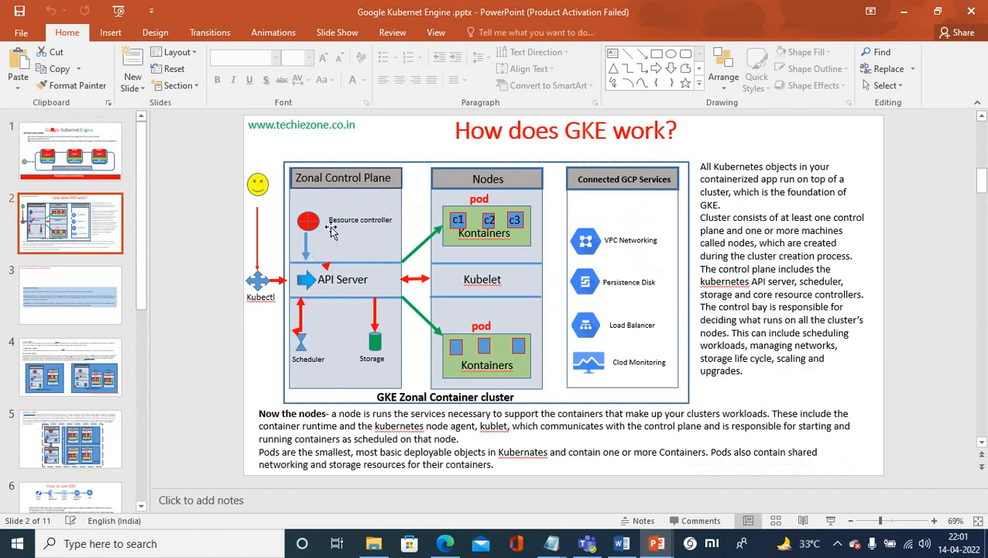
left_click(904, 11)
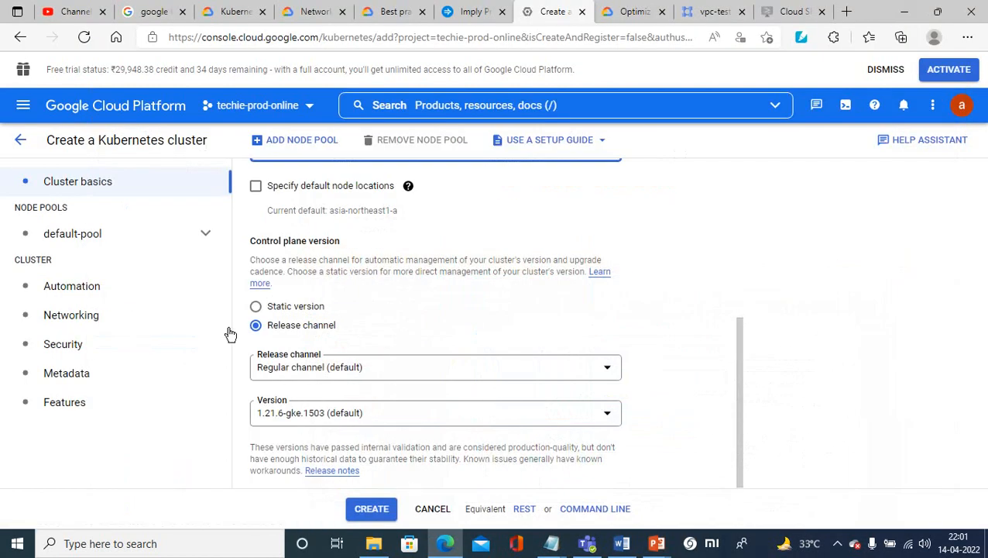
Rename the cluster's default node pool as default-pool-test
left_click(77, 241)
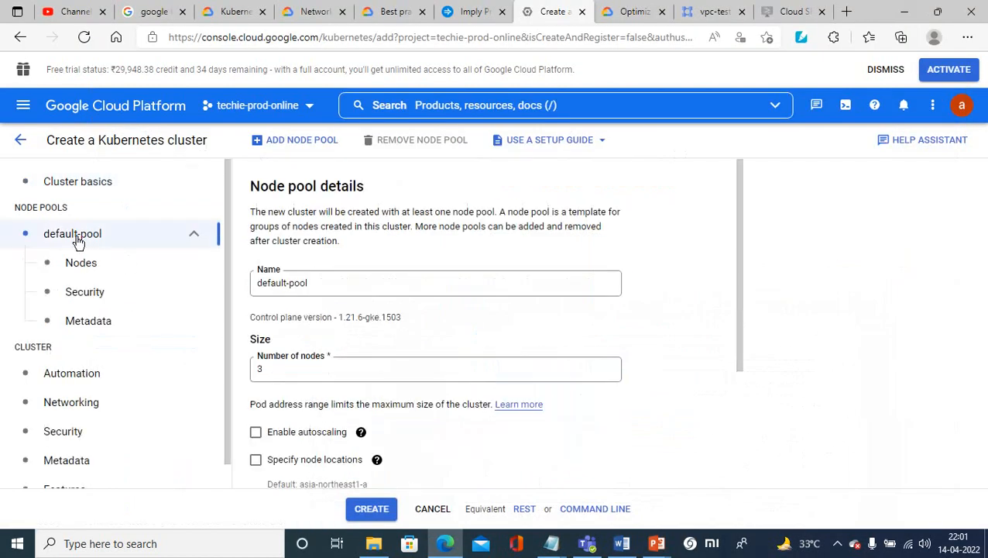
left_click(257, 286)
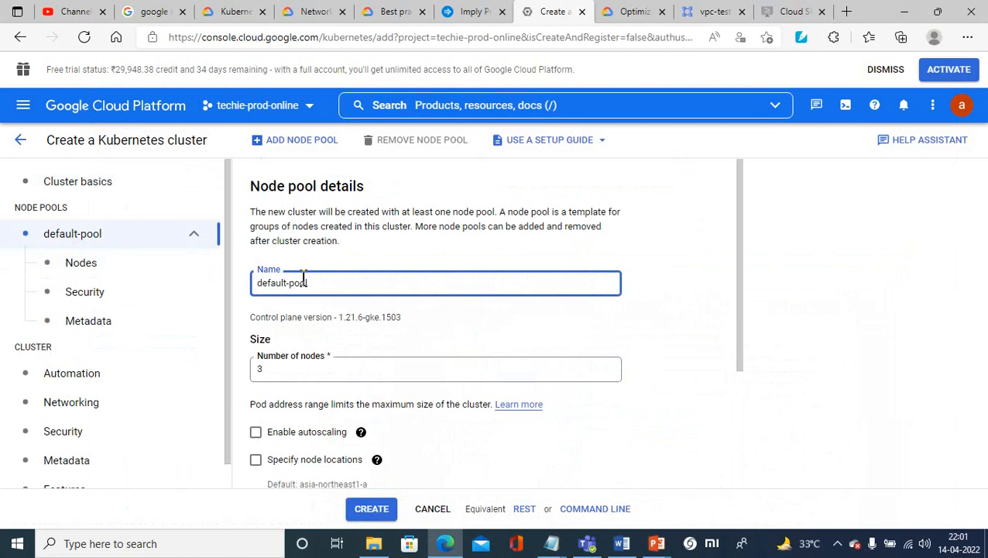
type("-")
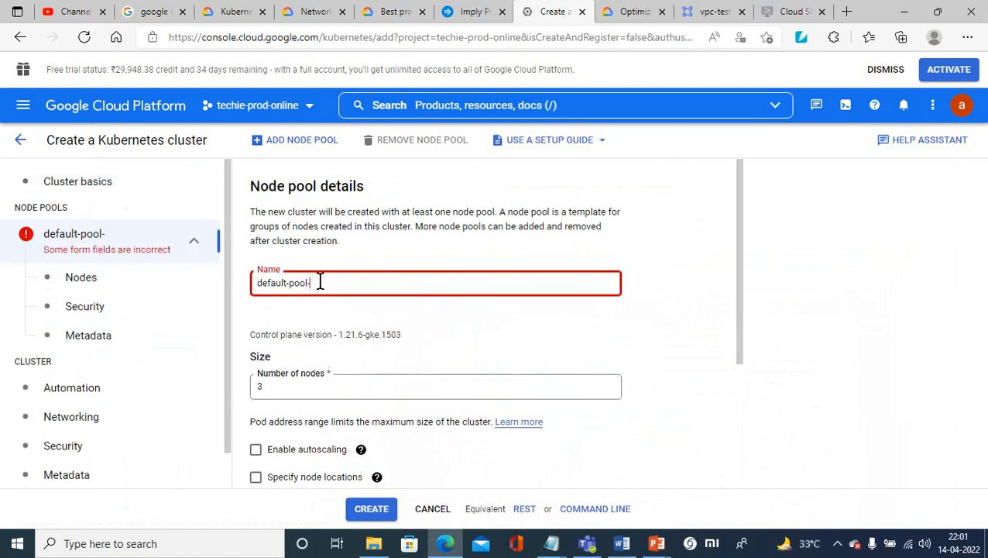
type("test")
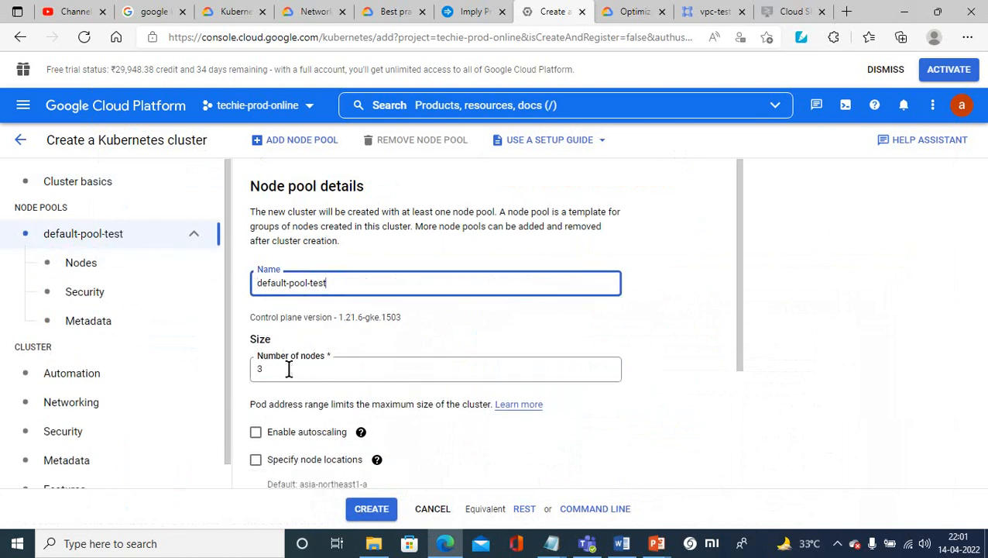
Set the node pool's number of nodes to 1, enable autoscaling, and review its automation settings
double_click(249, 370)
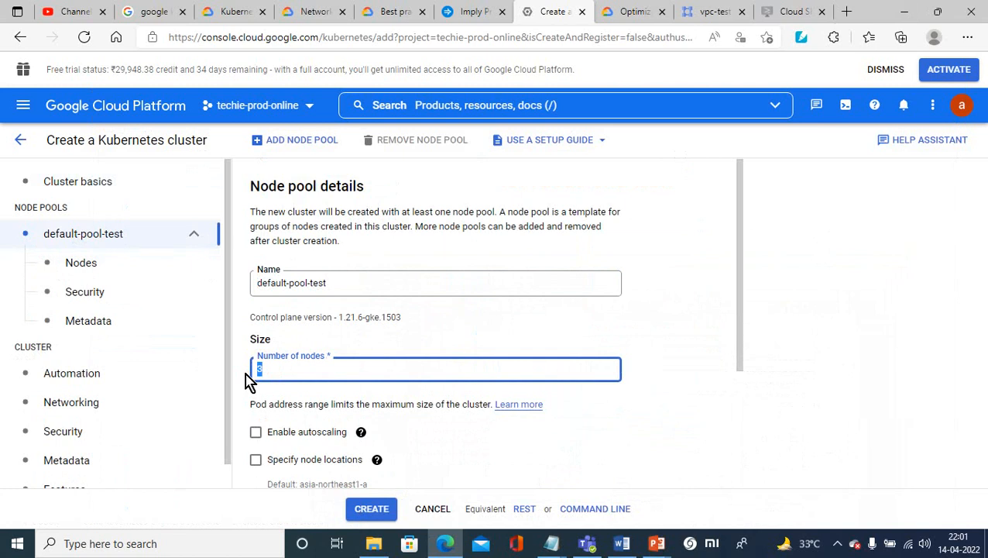
left_click_drag(741, 229, 726, 344)
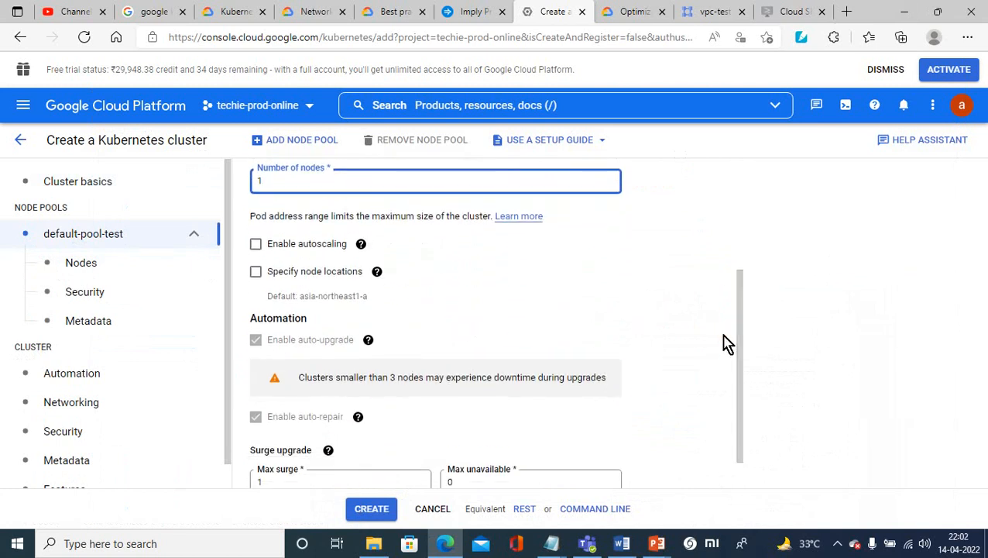
mouse_move(362, 253)
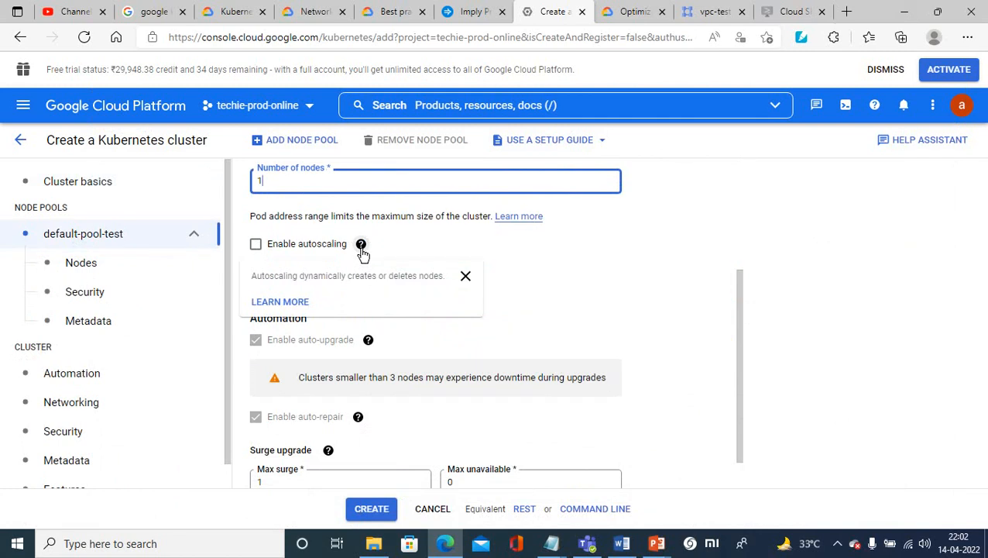
left_click(255, 243)
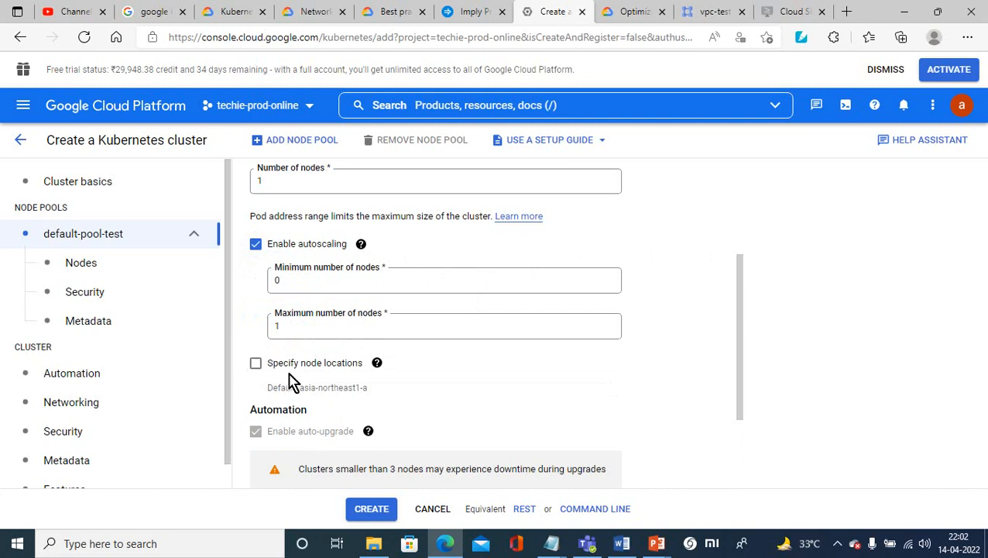
mouse_move(378, 370)
left_click_drag(740, 328, 731, 256)
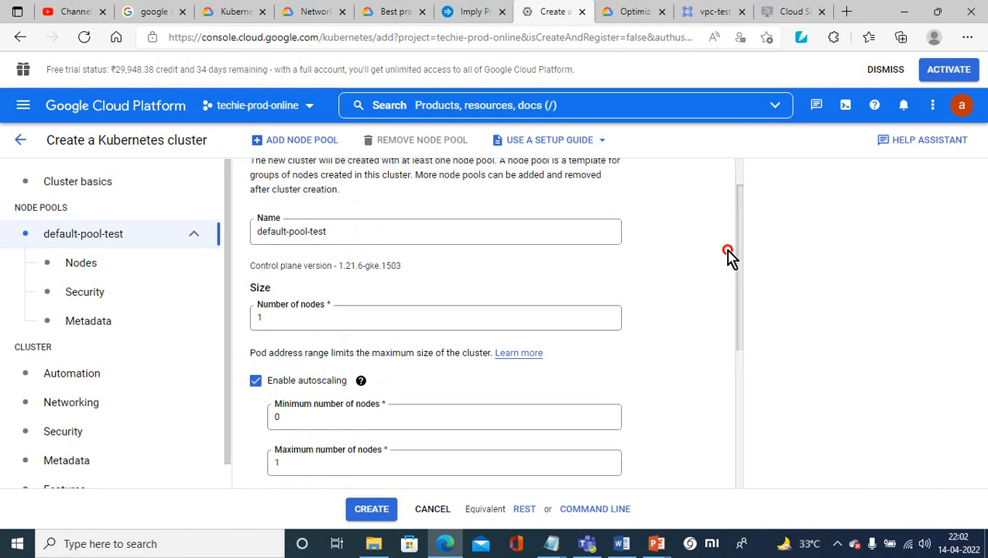
left_click_drag(728, 256, 728, 395)
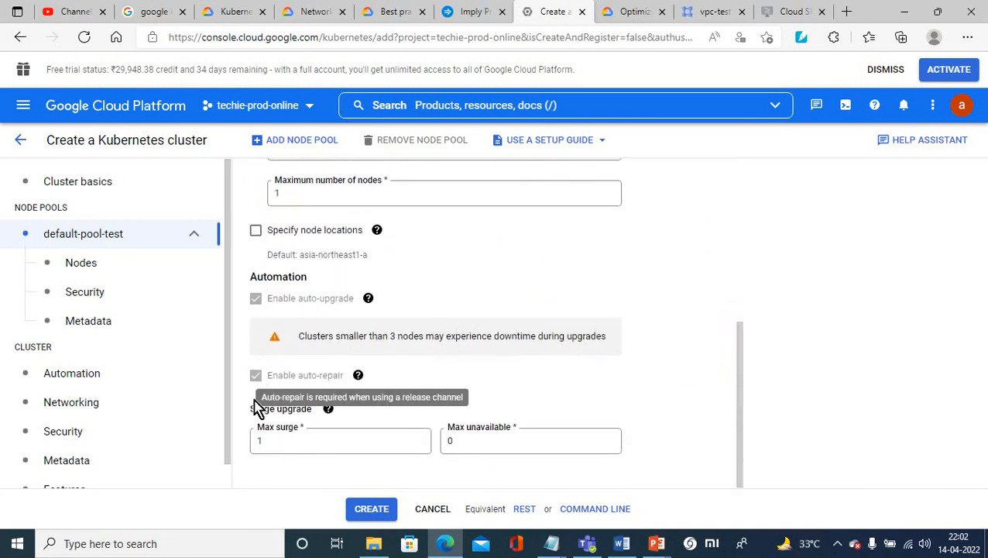
Set the image type of the default-pool-test nodes to Ubuntu with containerd (ubuntu_containerd)
left_click(85, 262)
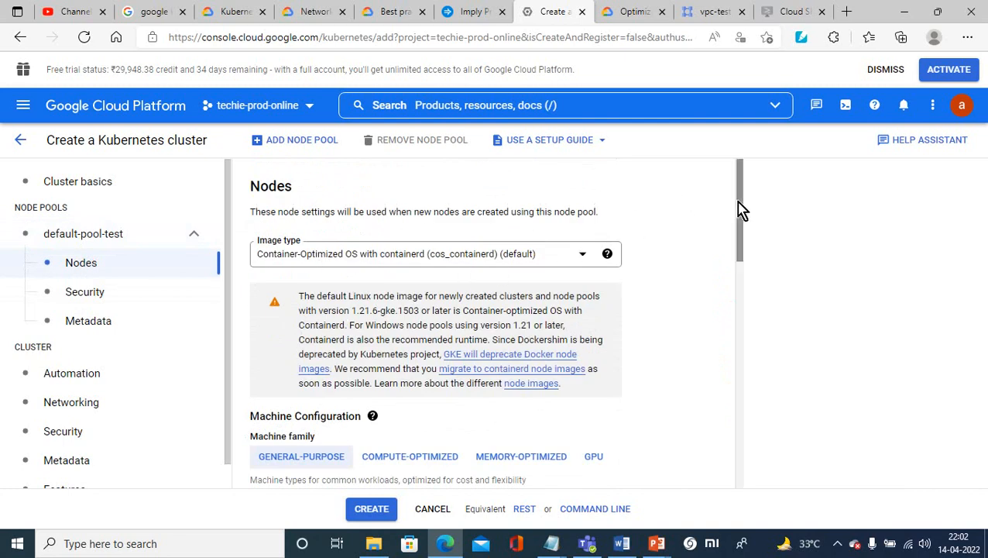
left_click_drag(740, 209, 741, 221)
left_click(586, 221)
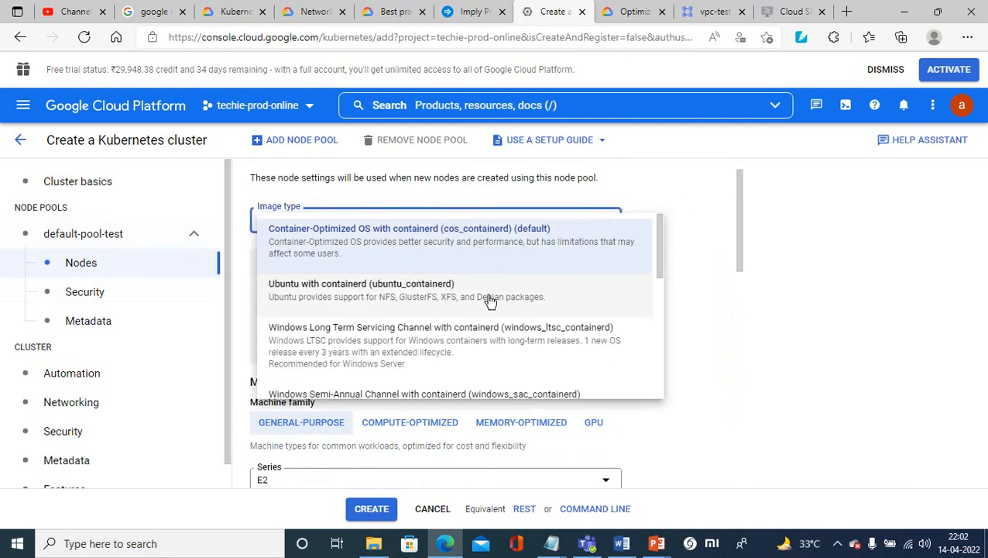
left_click(346, 301)
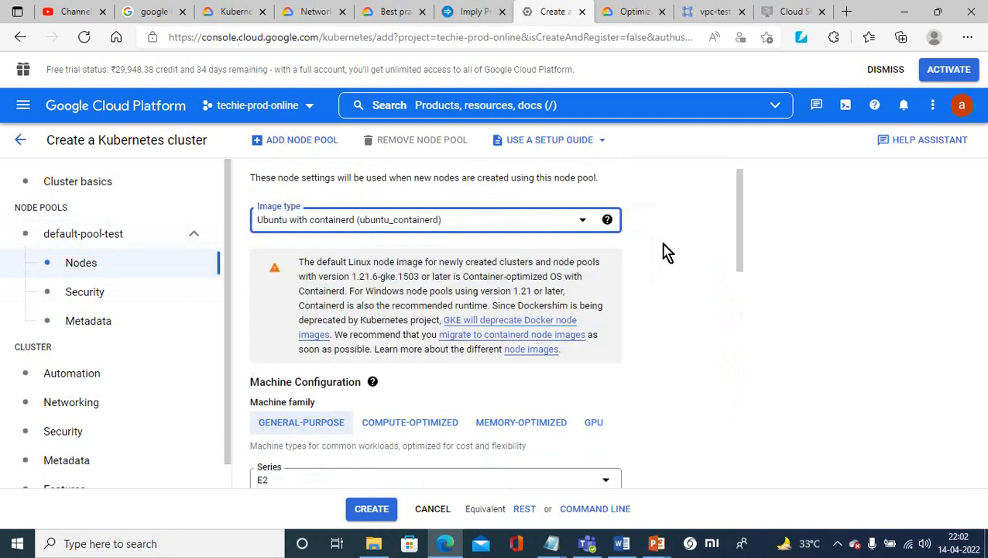
Try a maximum of 5 Pods per node in the node pool's networking settings, and set the value back to 110
left_click_drag(743, 210, 737, 395)
left_click(607, 329)
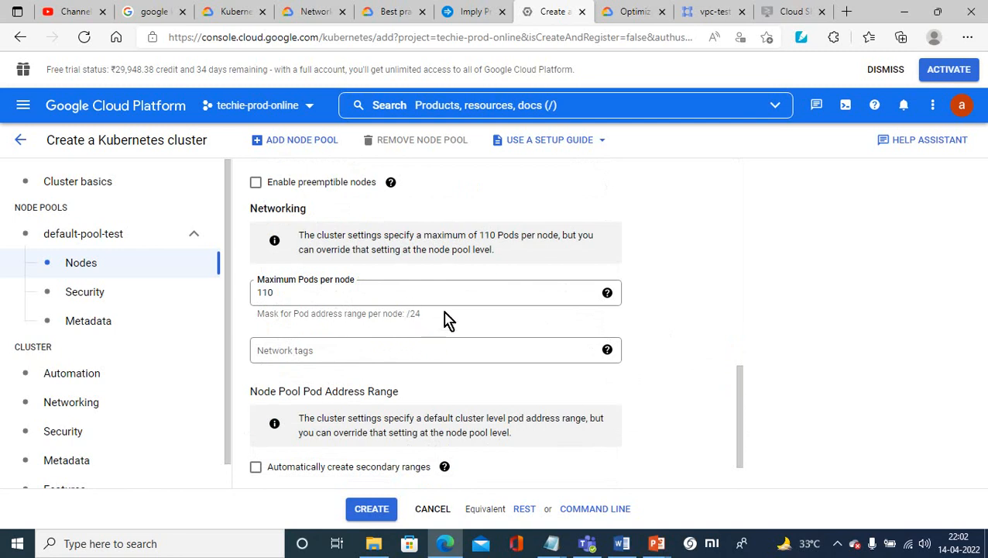
left_click_drag(279, 292, 260, 292)
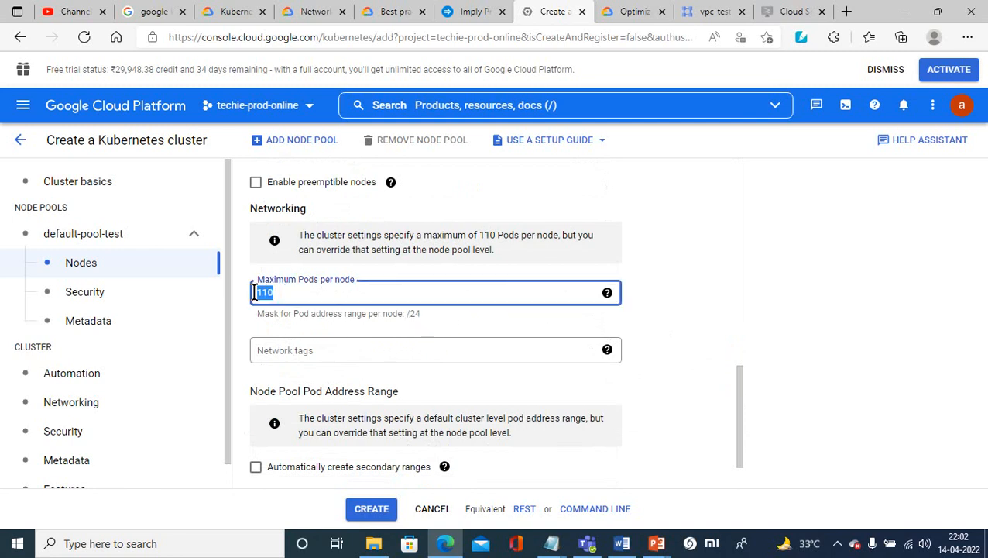
type("5")
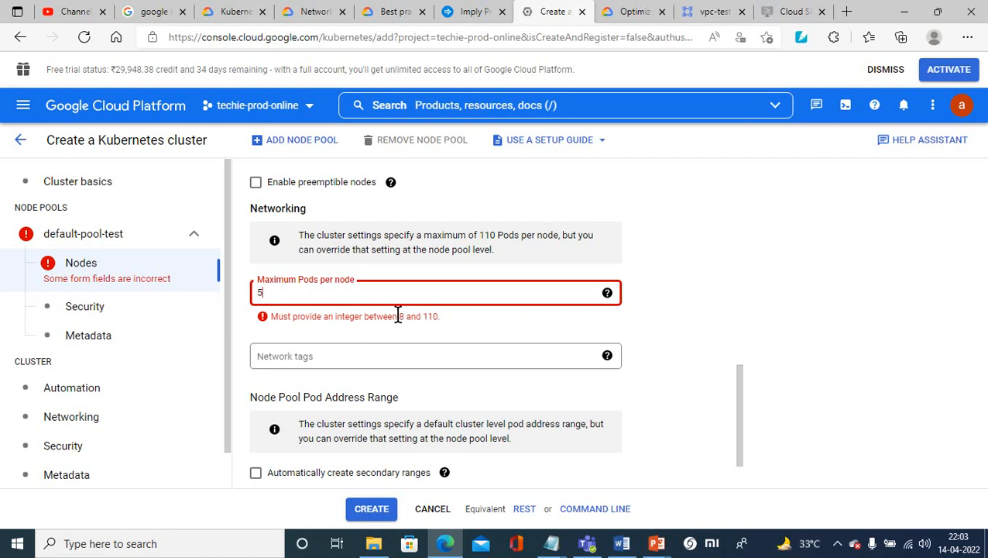
left_click_drag(283, 292, 239, 300)
type("110")
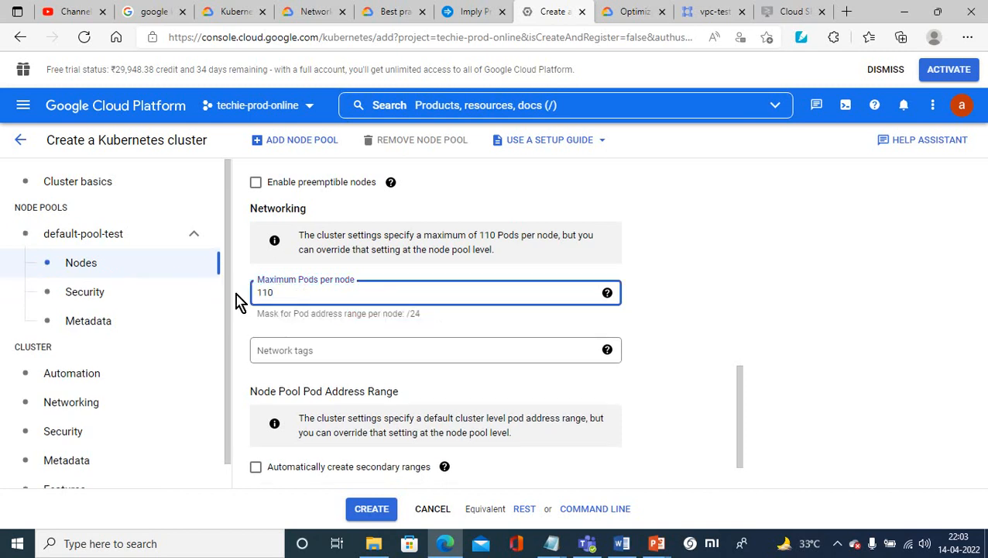
Consult the CIDR range table by maximum Pods per node in the "Optimizing IP address allocation" guide
left_click(631, 14)
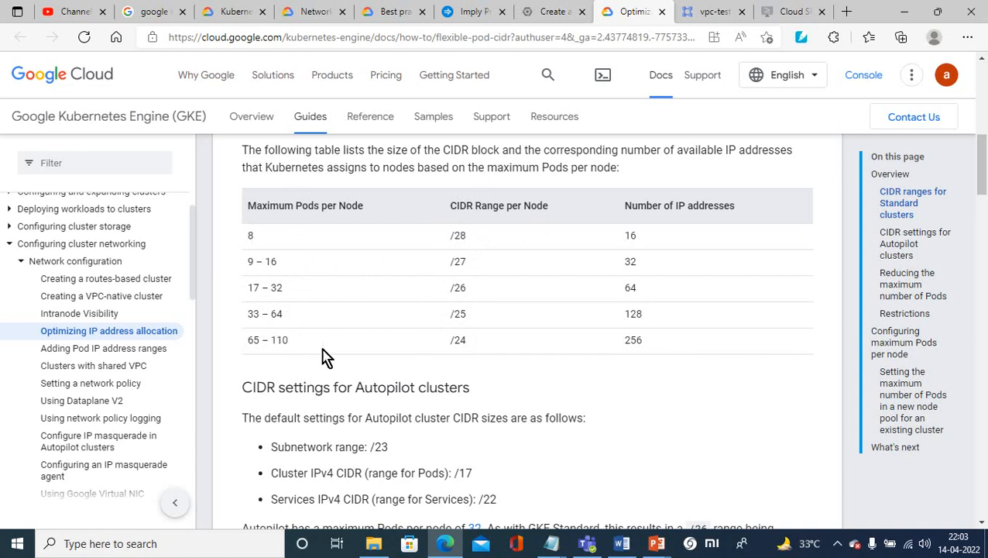
left_click_drag(981, 161, 964, 174)
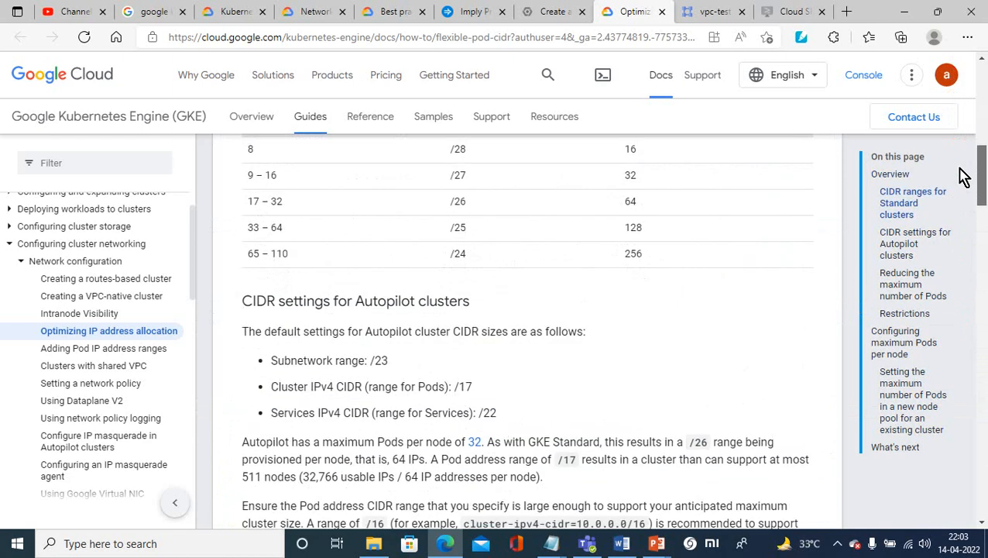
left_click(549, 16)
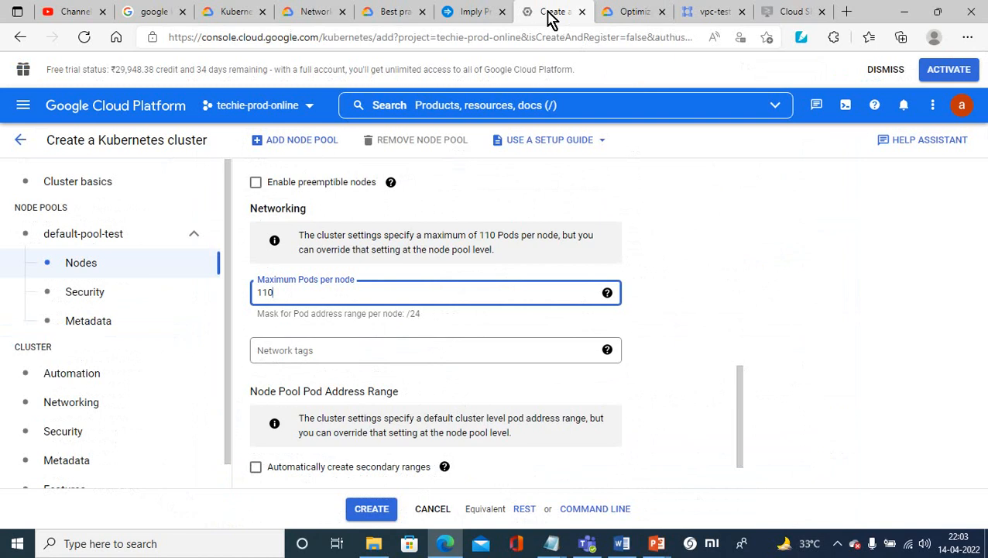
Look up the target tag of the test-df firewall rule, and add testdf as the node pool's network tag
left_click(311, 350)
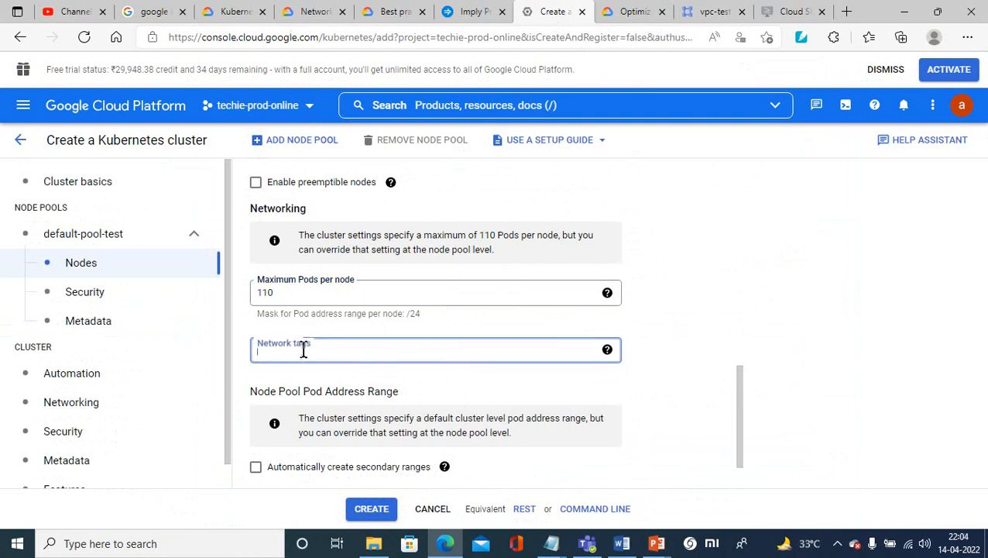
left_click(705, 14)
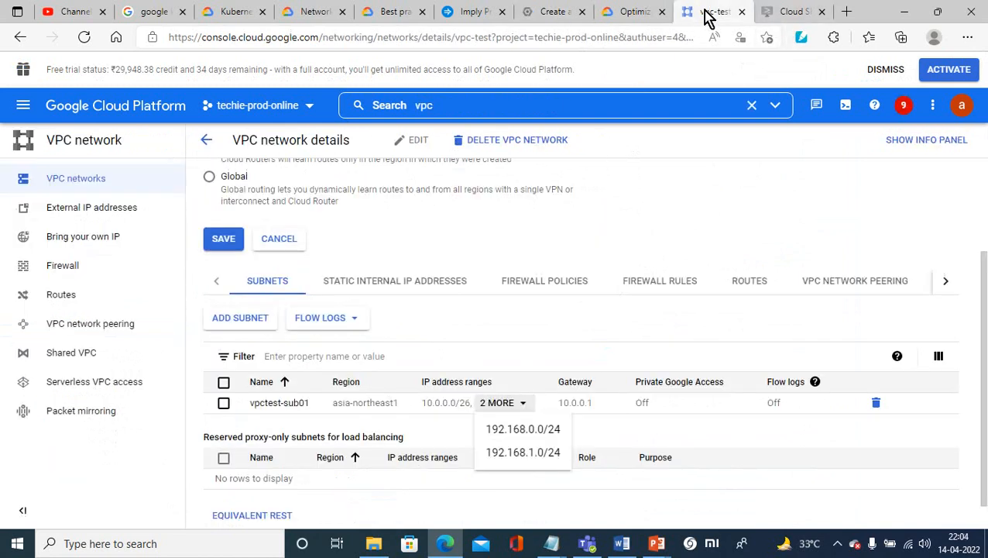
left_click(64, 266)
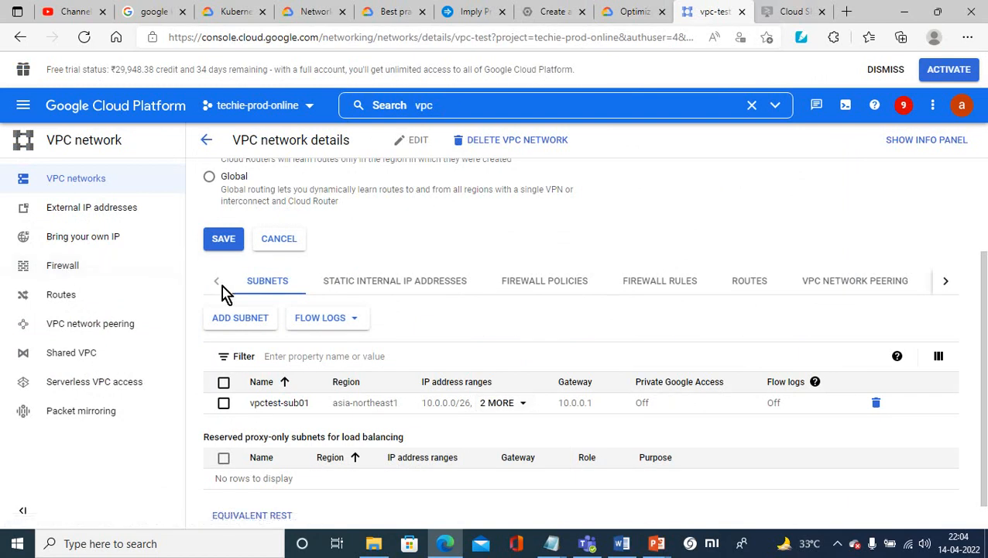
left_click(64, 271)
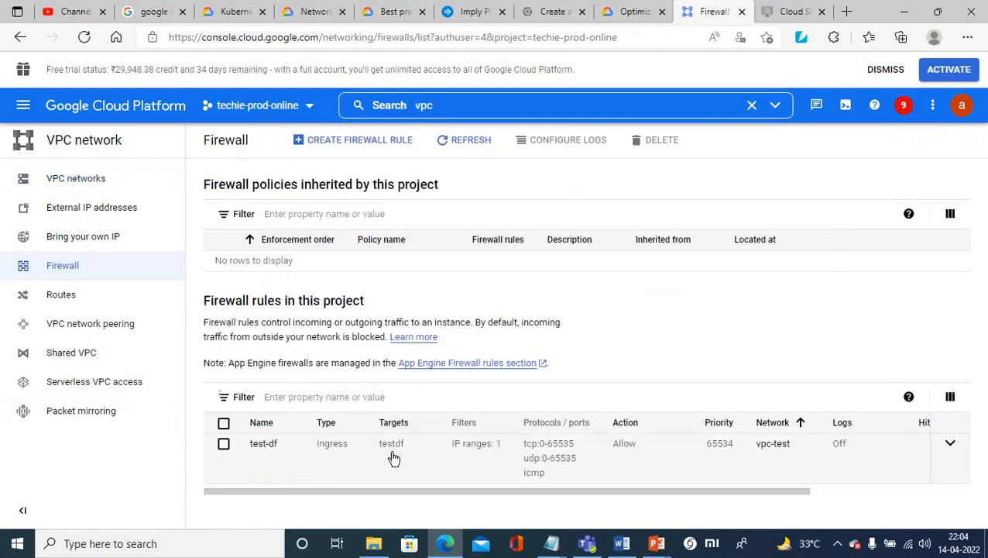
left_click(535, 11)
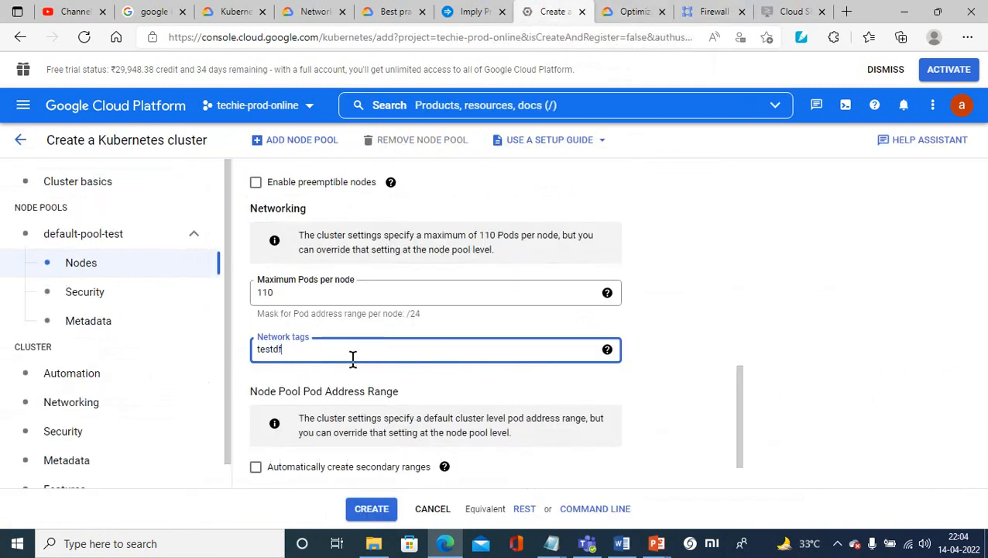
left_click(677, 387)
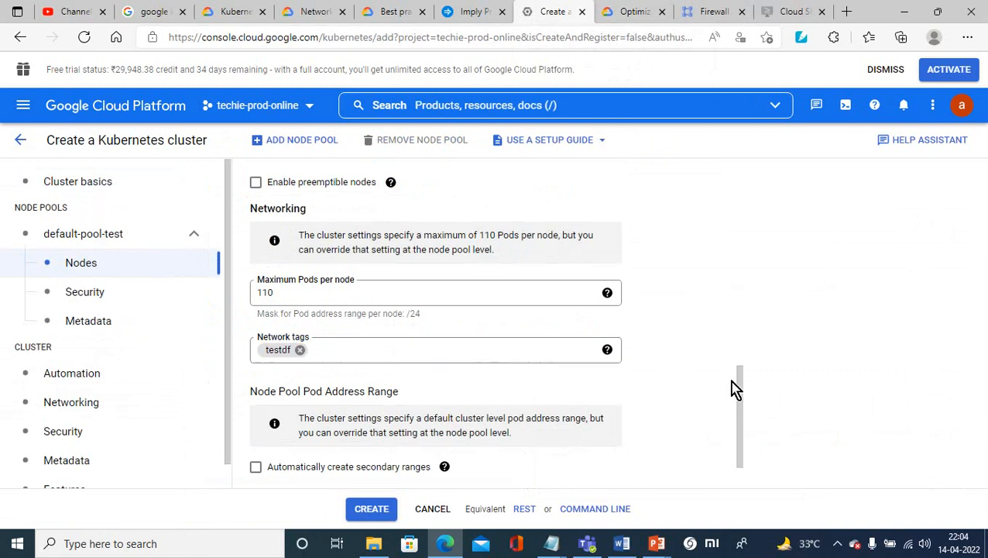
Check the vpctest-sub01 subnet's secondary ranges, and set the node pool's Pod secondary CIDR range to pod (192.168.0.0/24)
left_click_drag(738, 390, 734, 440)
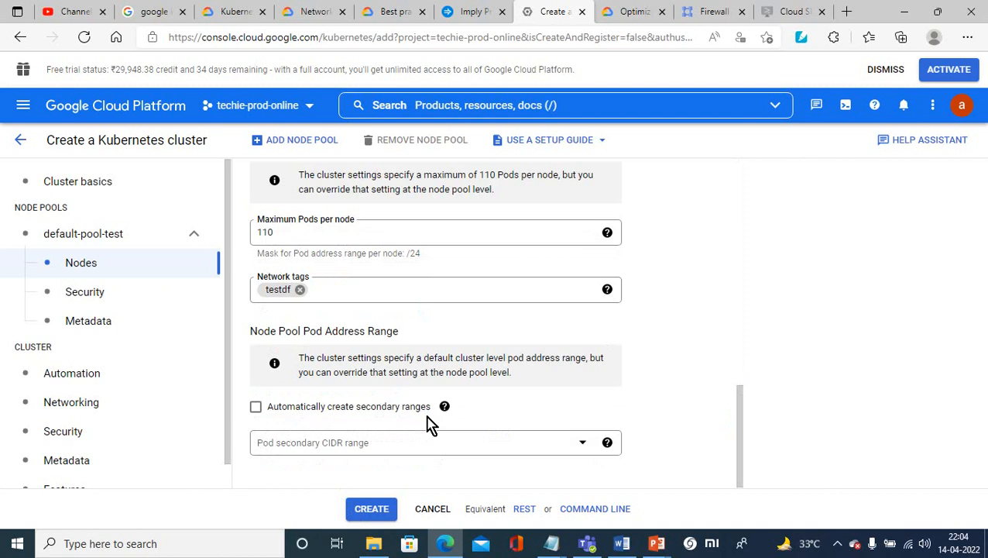
left_click(584, 448)
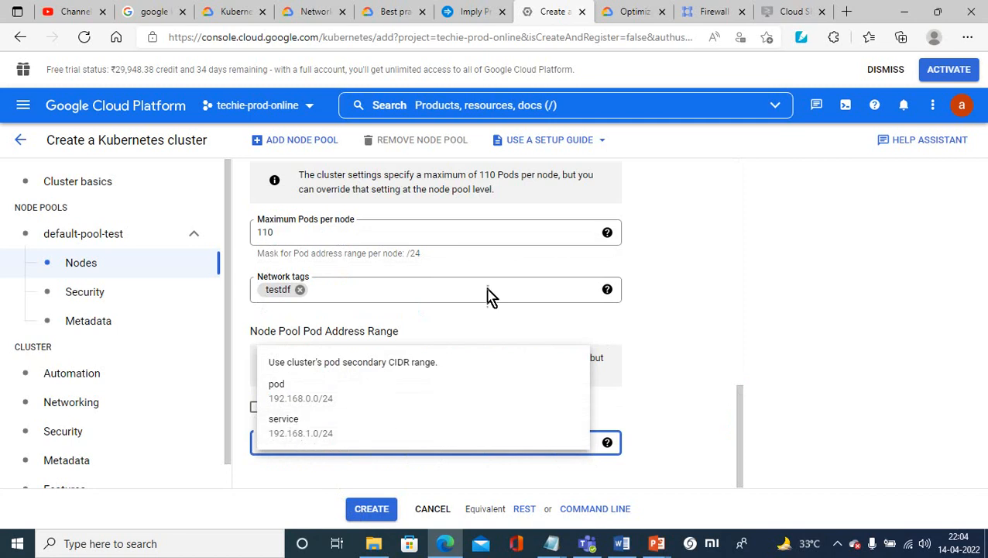
left_click(714, 17)
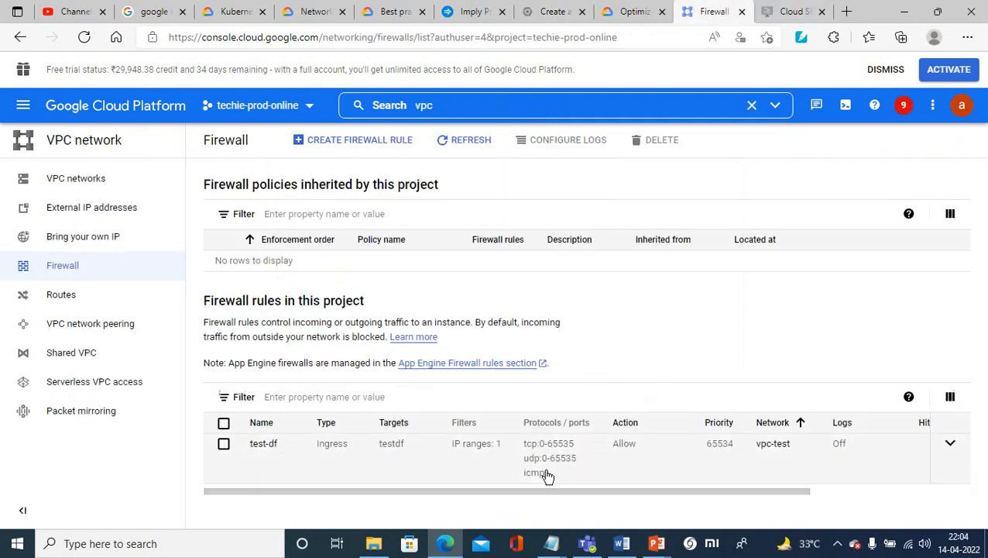
left_click(70, 188)
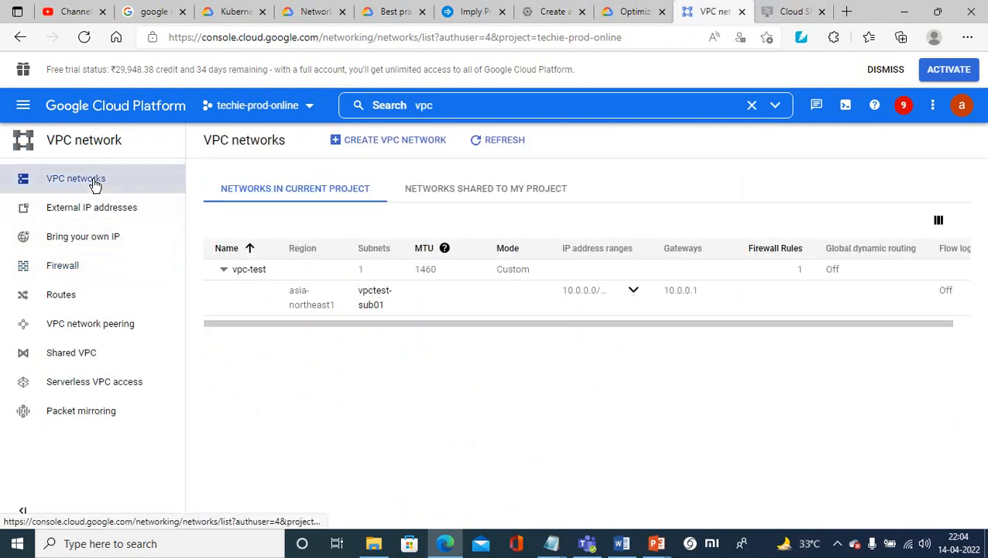
left_click(634, 291)
left_click(612, 307)
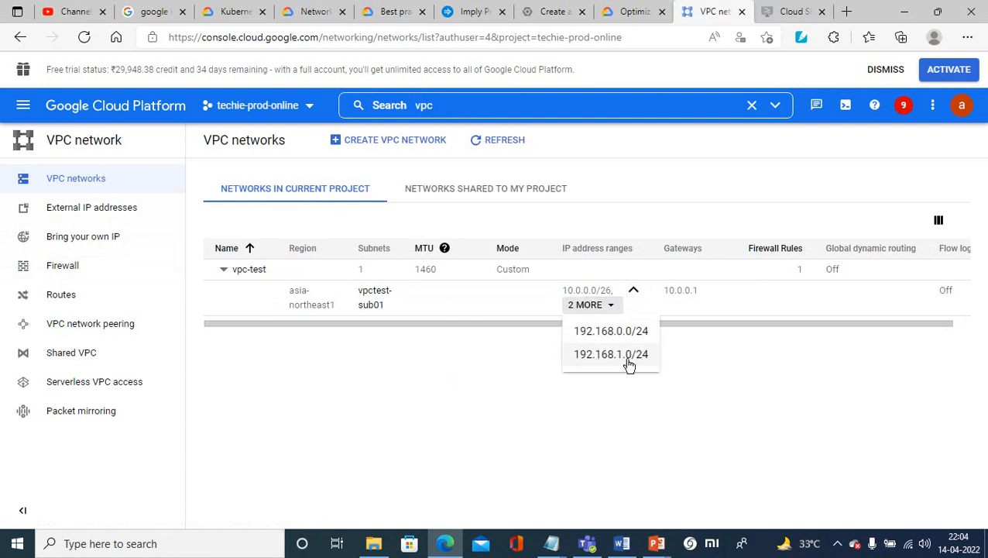
left_click(545, 15)
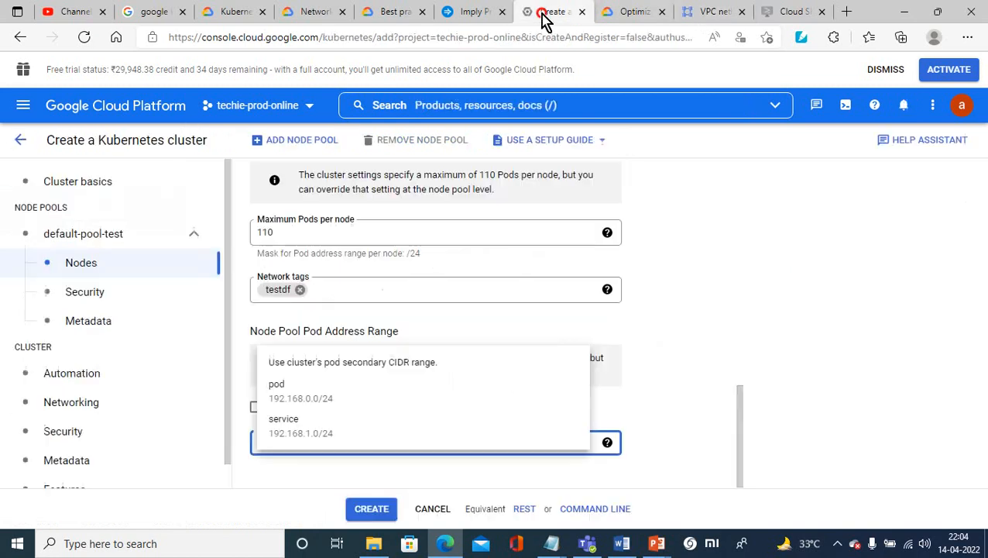
left_click(289, 402)
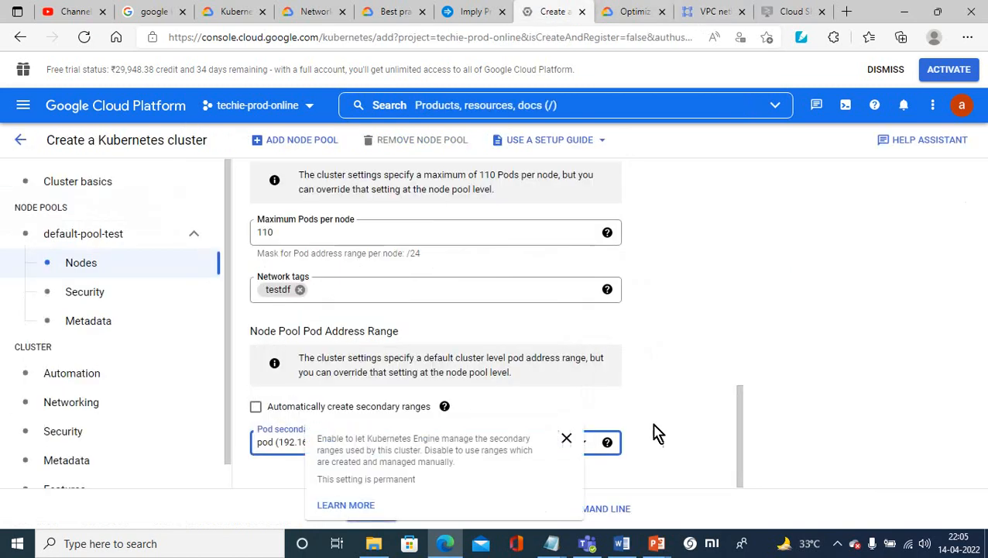
Review the node security and node metadata settings of default-pool-test
left_click(80, 292)
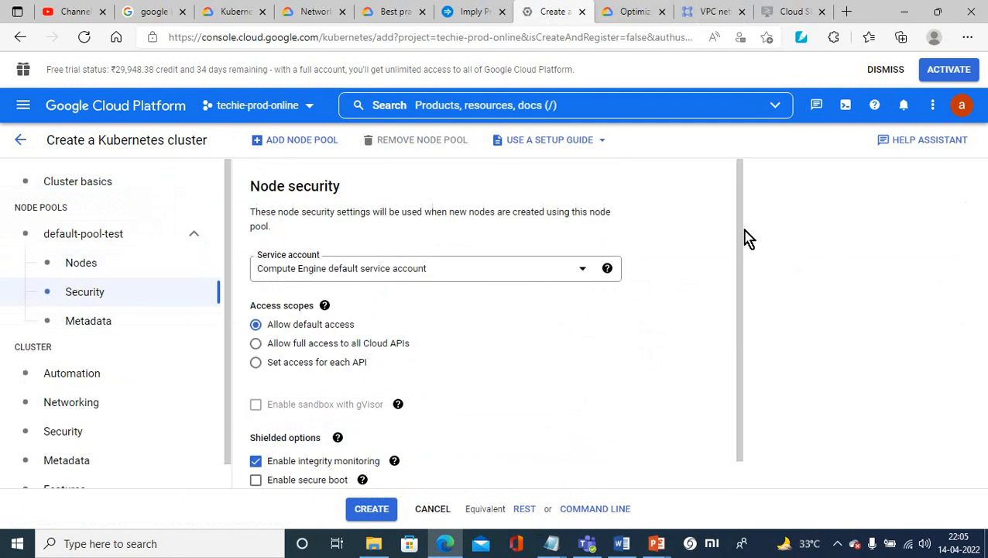
left_click_drag(744, 238, 738, 357)
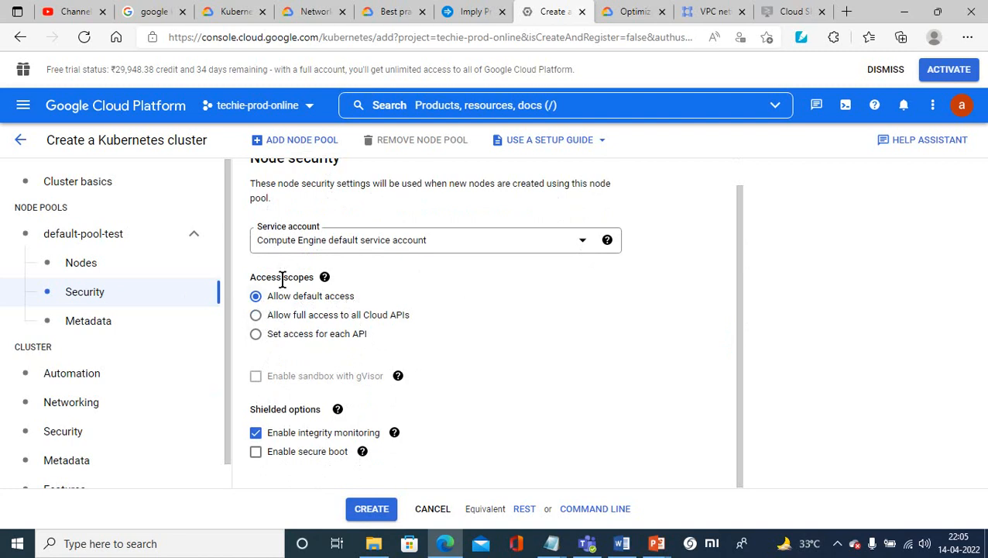
left_click(74, 326)
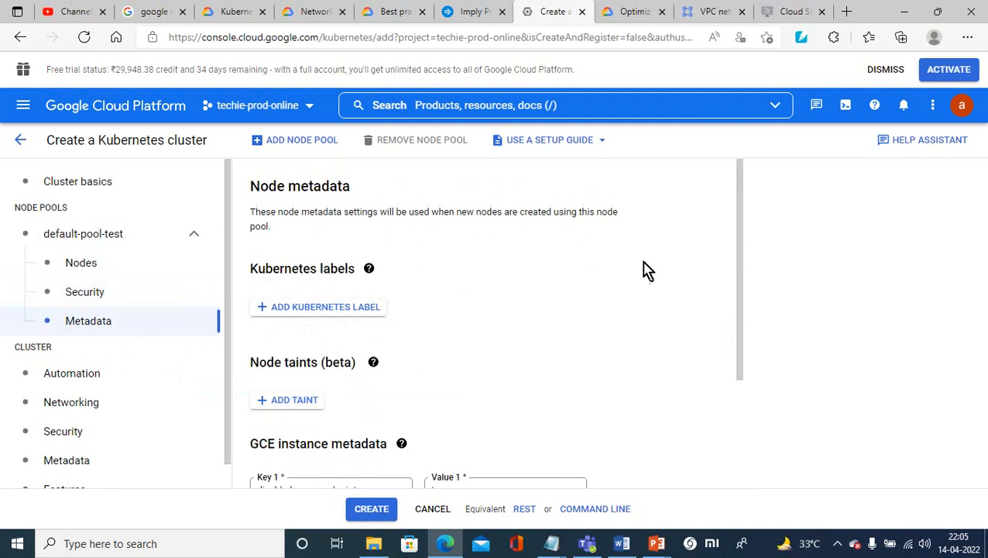
left_click_drag(740, 227, 734, 381)
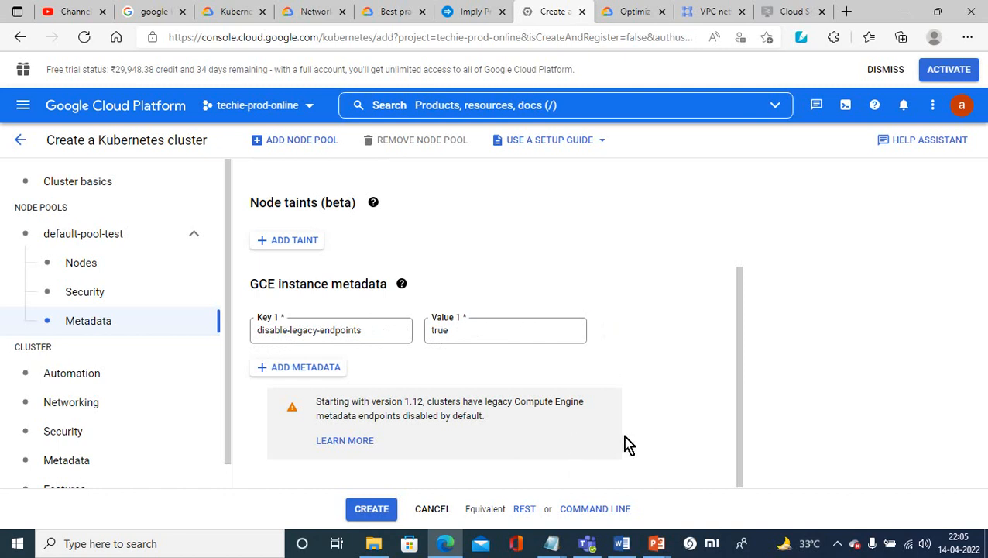
Review the cluster's automation settings, and consult the "GKE 4 way auto-scaling" slide in the PowerPoint presentation
left_click(62, 376)
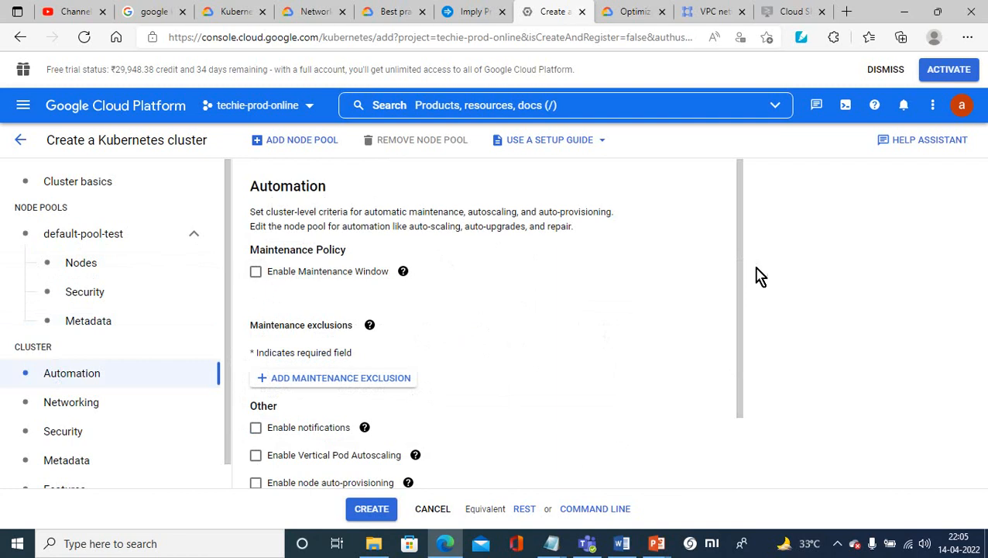
scroll(742, 294, "down", 2)
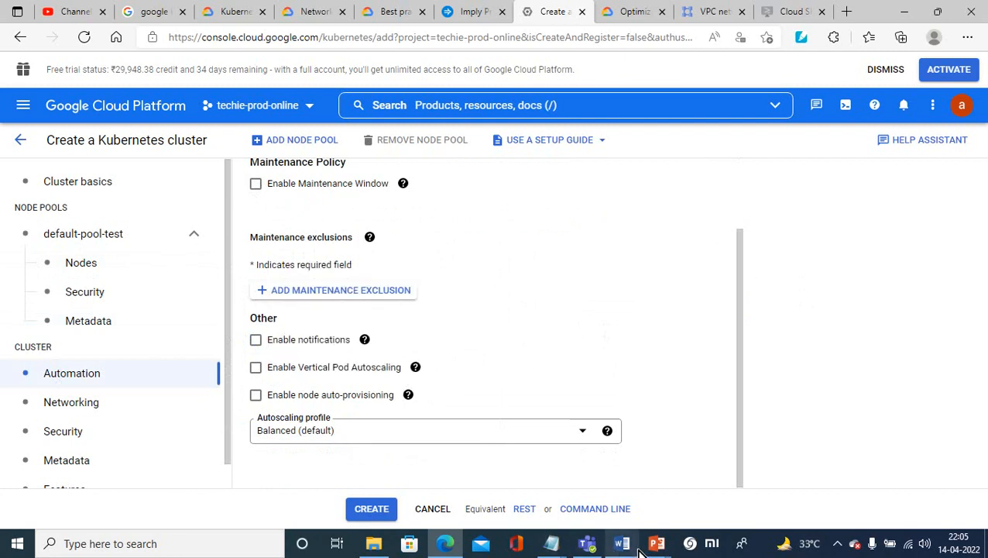
mouse_move(651, 550)
left_click(531, 490)
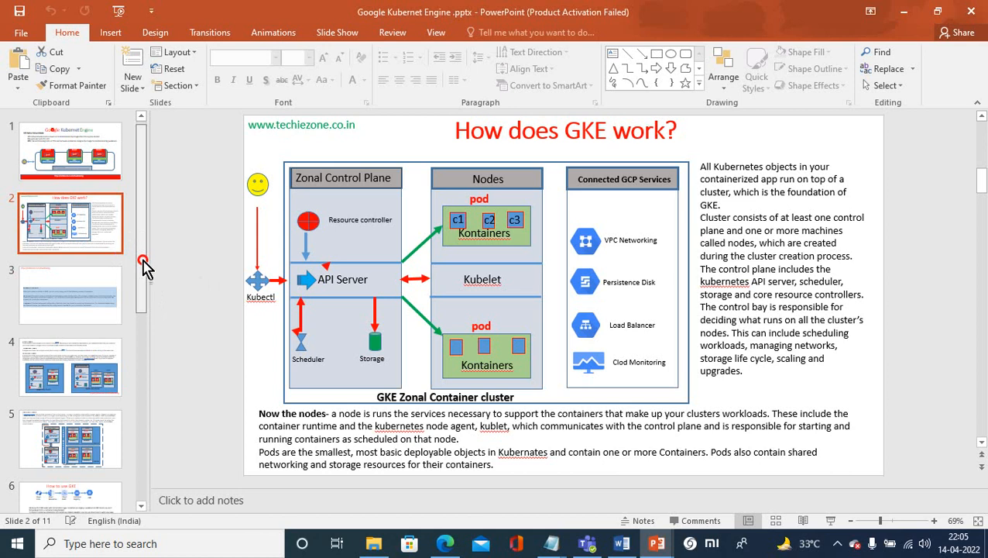
left_click_drag(143, 260, 143, 401)
left_click(79, 359)
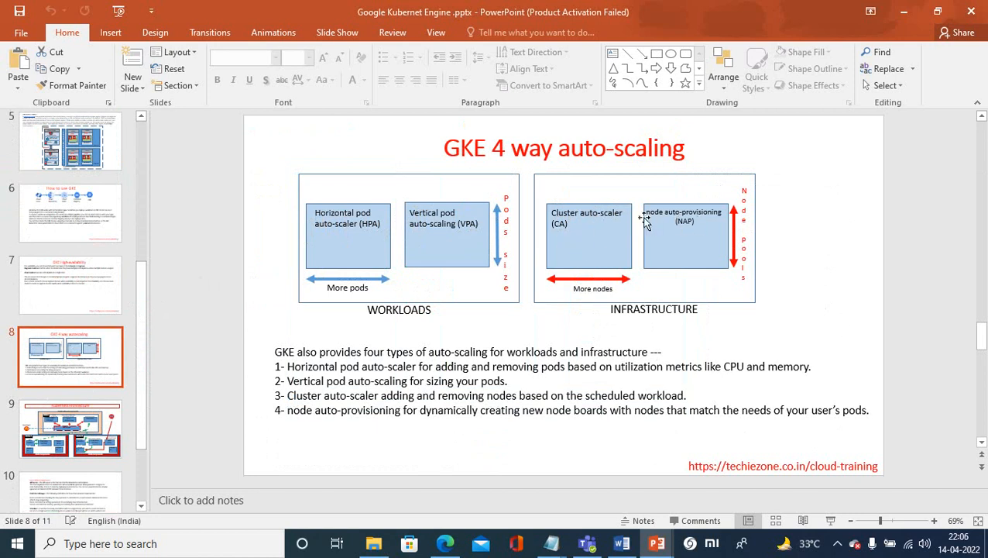
left_click(904, 13)
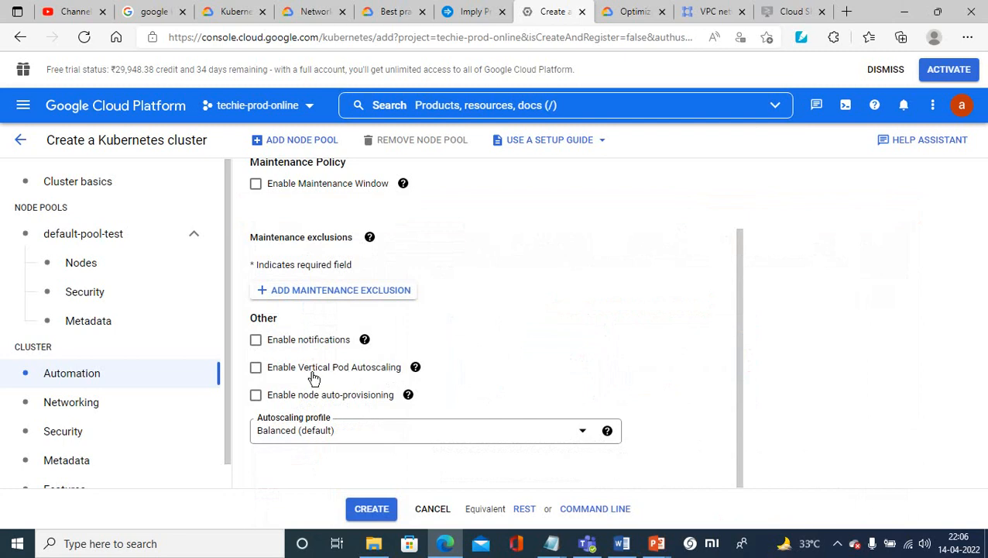
Try enabling Vertical Pod Autoscaling and node auto-provisioning for the cluster, and disable both again
left_click(256, 369)
left_click(255, 396)
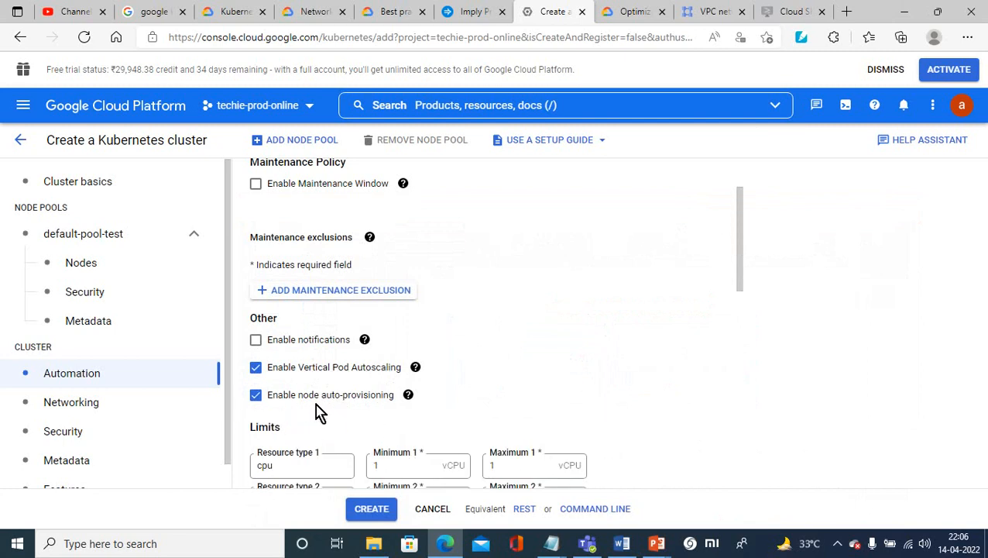
left_click_drag(738, 262, 741, 295)
left_click(256, 287)
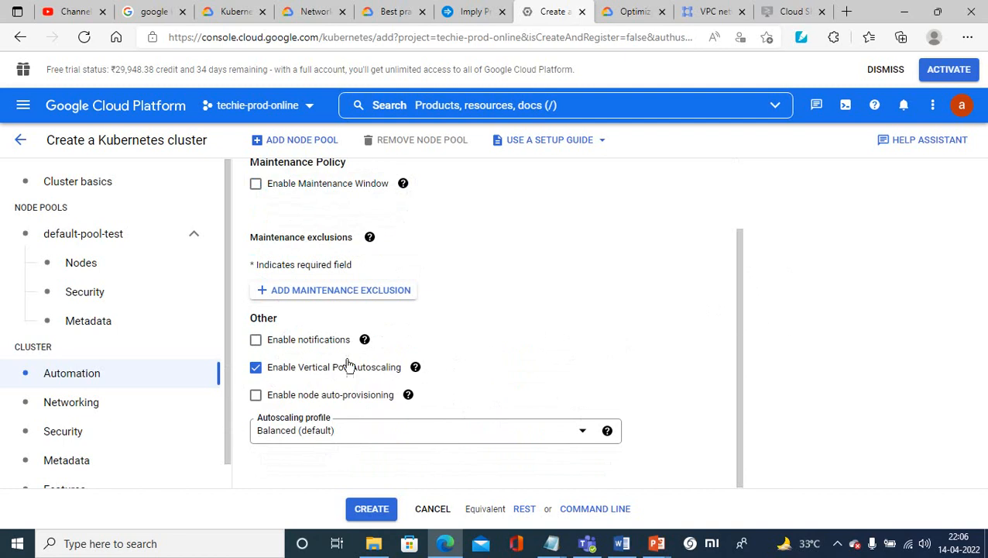
left_click(255, 368)
left_click_drag(738, 285, 734, 370)
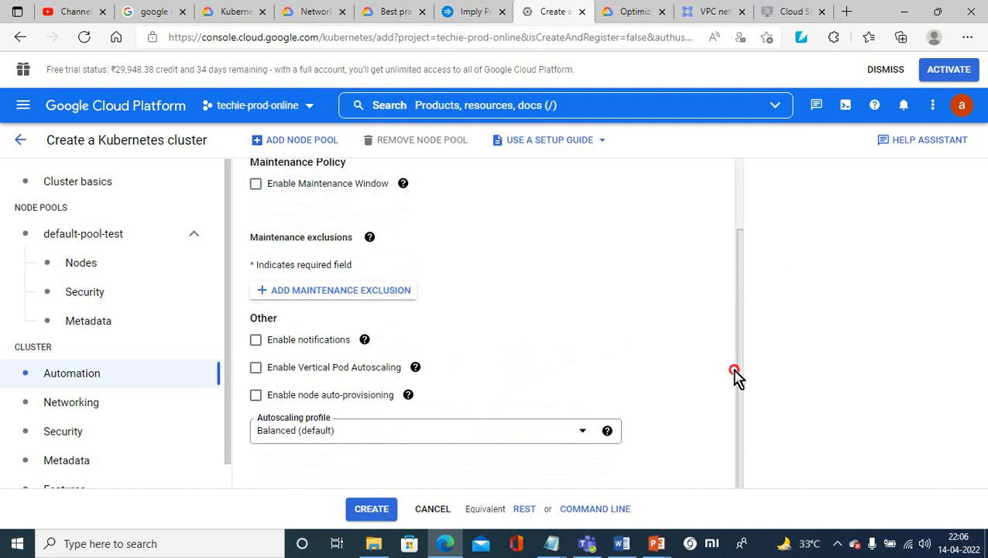
In the cluster's networking settings, try using networks shared from host project techie-service-project1, and switch back to networks in this project
left_click(63, 414)
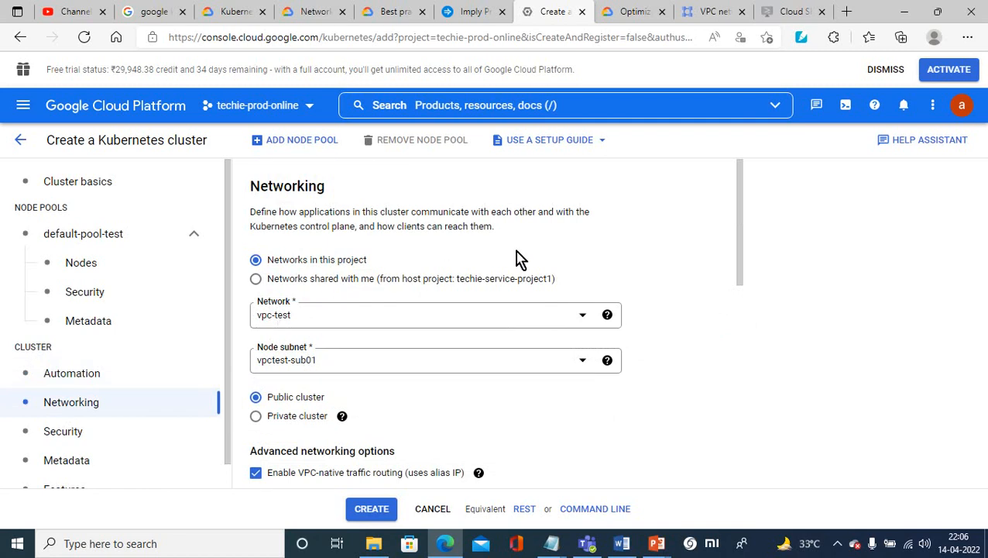
left_click(257, 280)
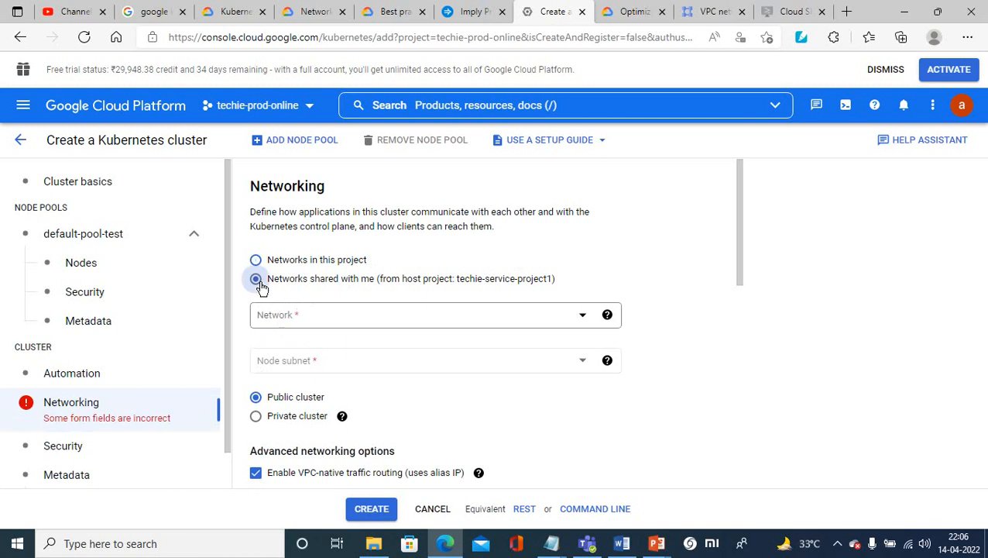
left_click(309, 317)
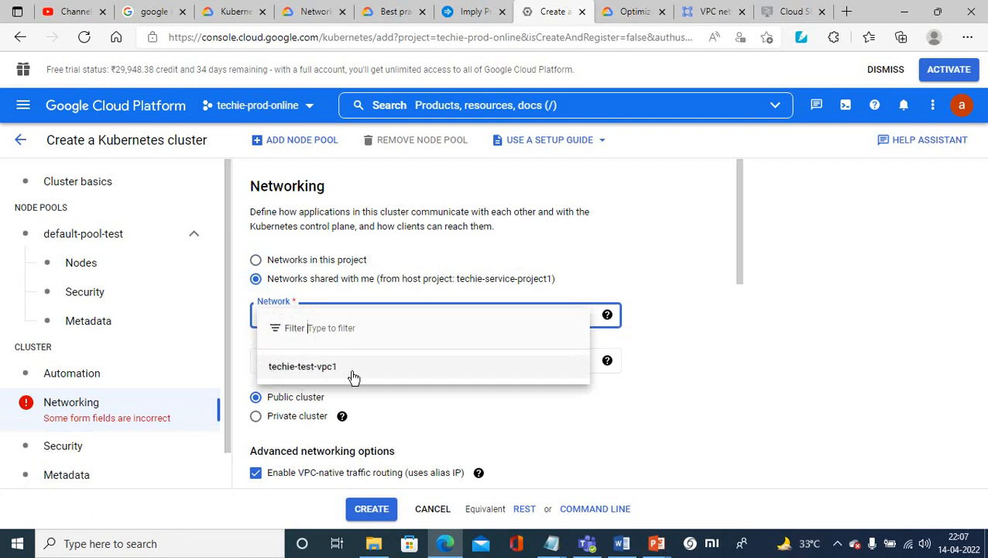
left_click(258, 262)
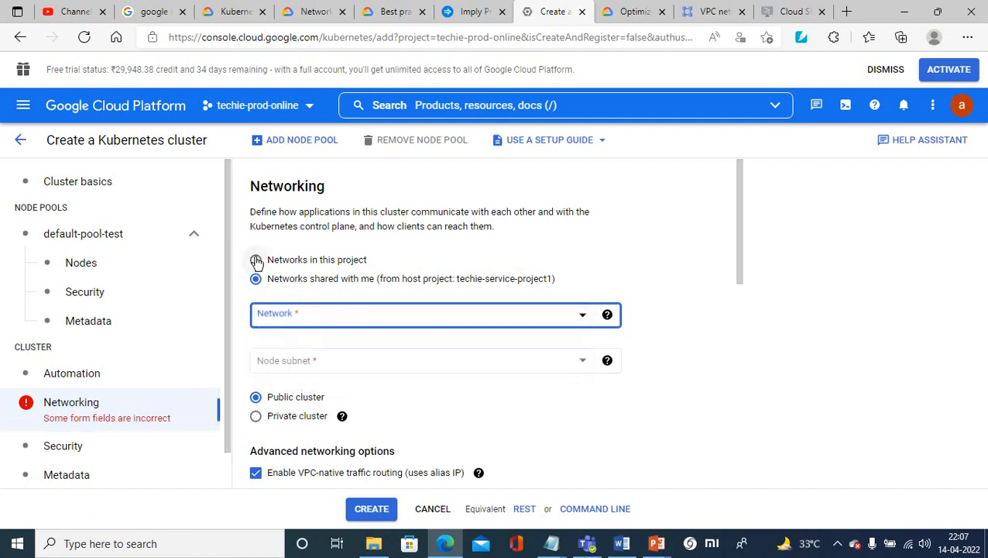
left_click(255, 260)
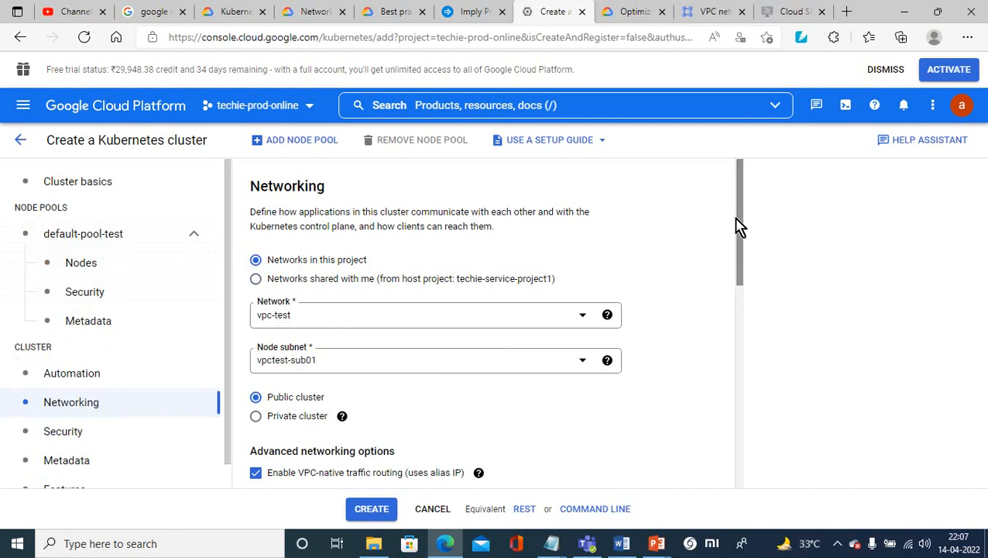
Try turning off automatic creation of secondary ranges in the advanced networking options, turn it back on, and consult its help
left_click_drag(740, 227, 739, 346)
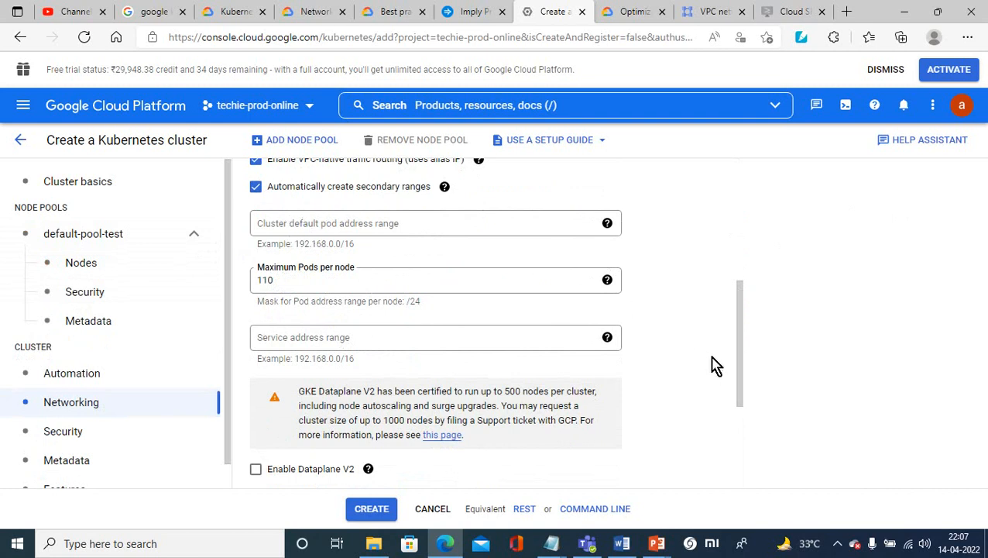
left_click_drag(741, 363, 739, 341)
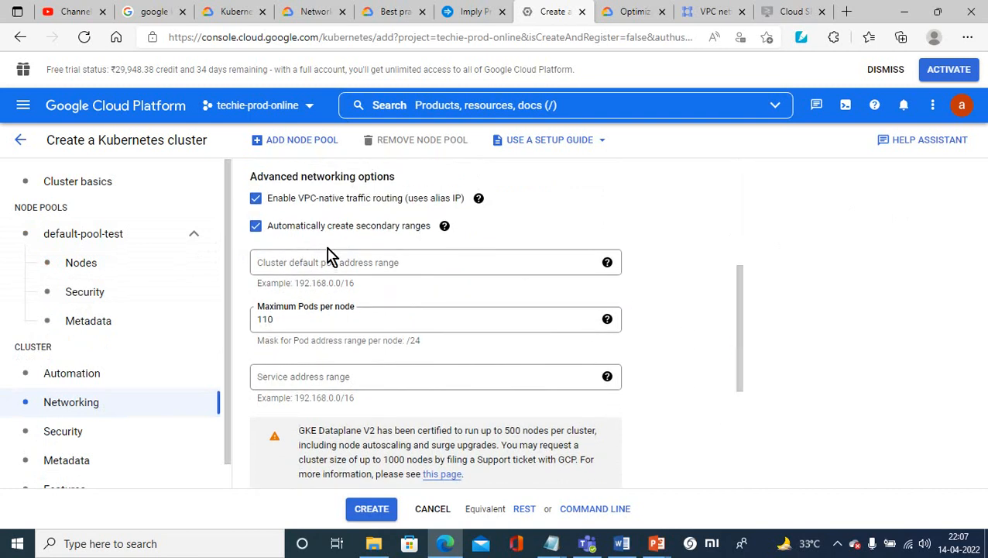
left_click(255, 226)
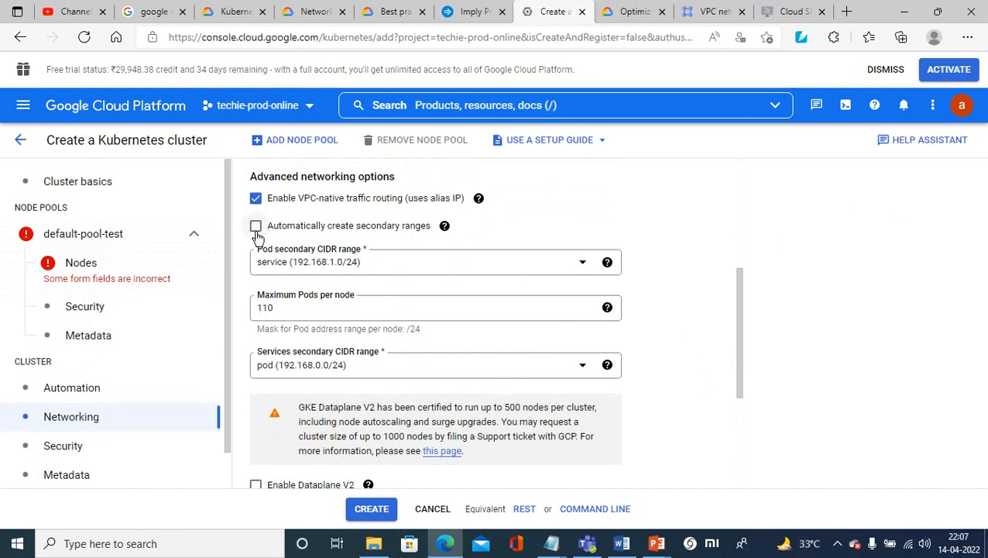
left_click(256, 229)
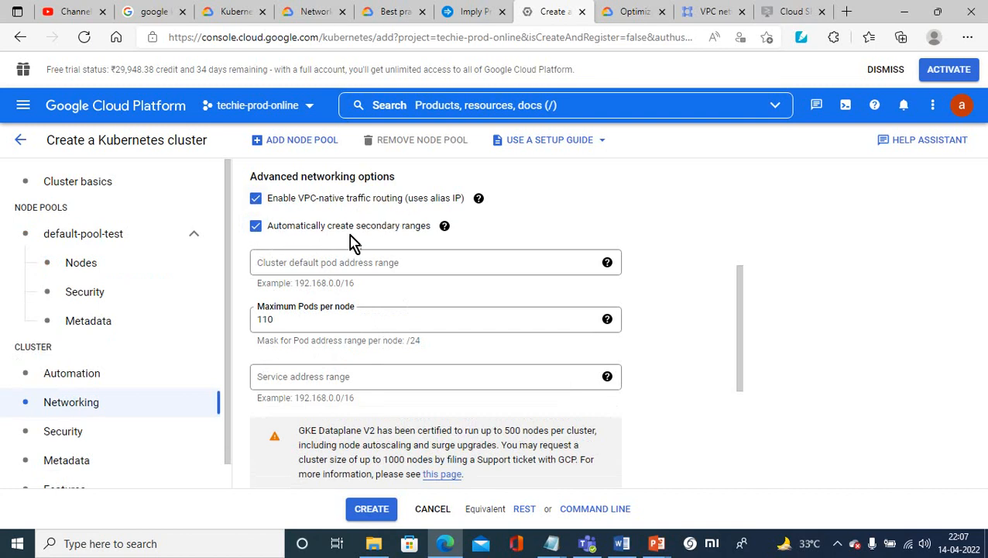
mouse_move(444, 228)
left_click(271, 261)
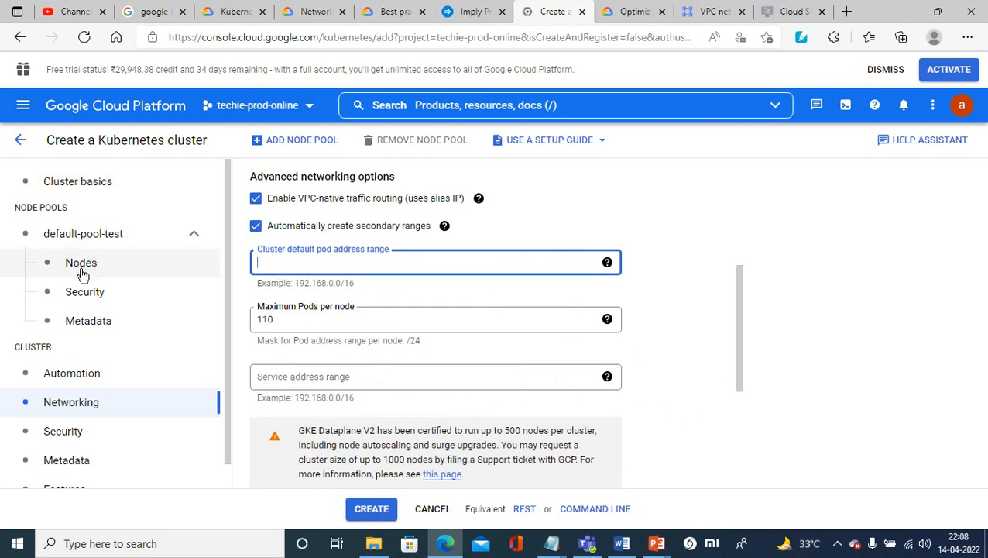
Review the cluster basics and the node settings of default-pool-test, down to the node pool's Pod address range
left_click(84, 409)
left_click(94, 194)
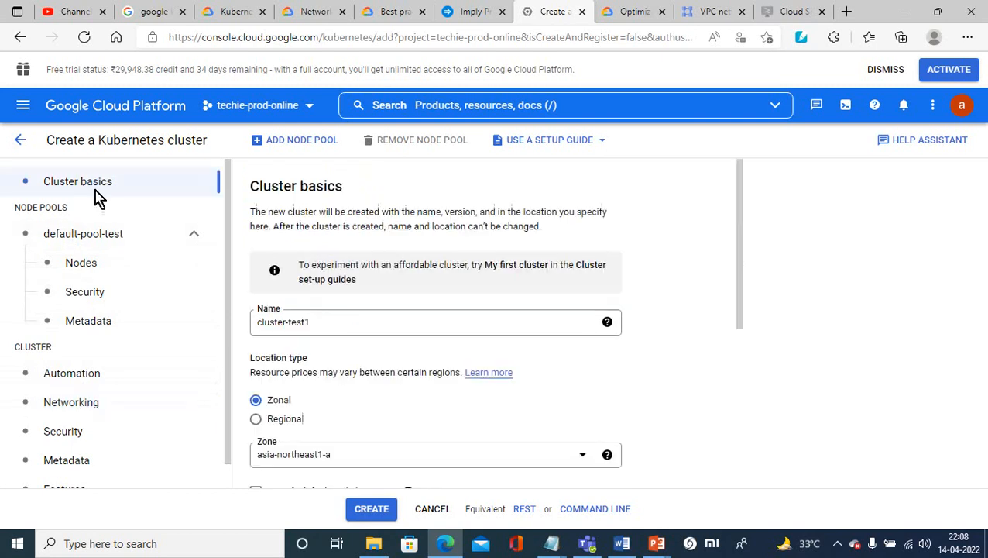
left_click_drag(741, 256, 705, 315)
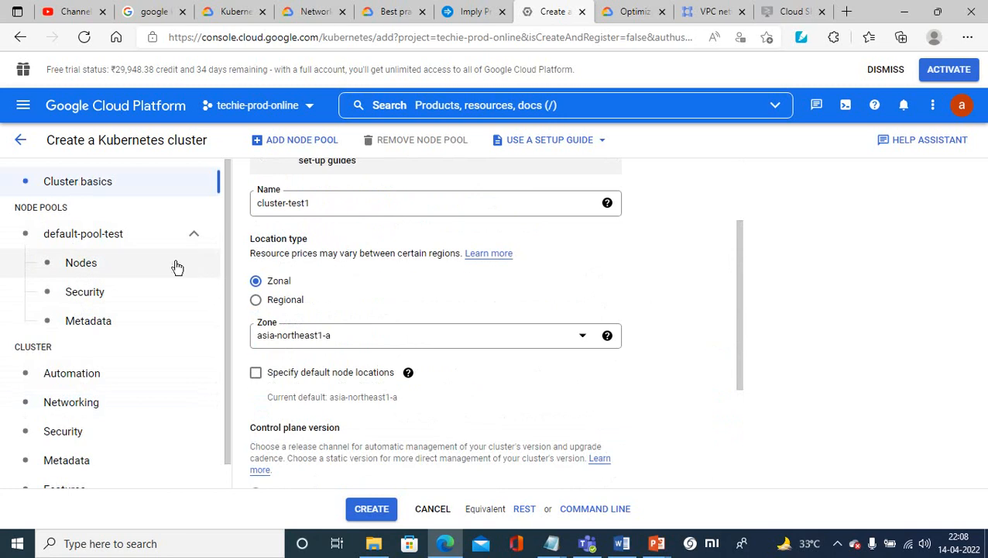
left_click(86, 268)
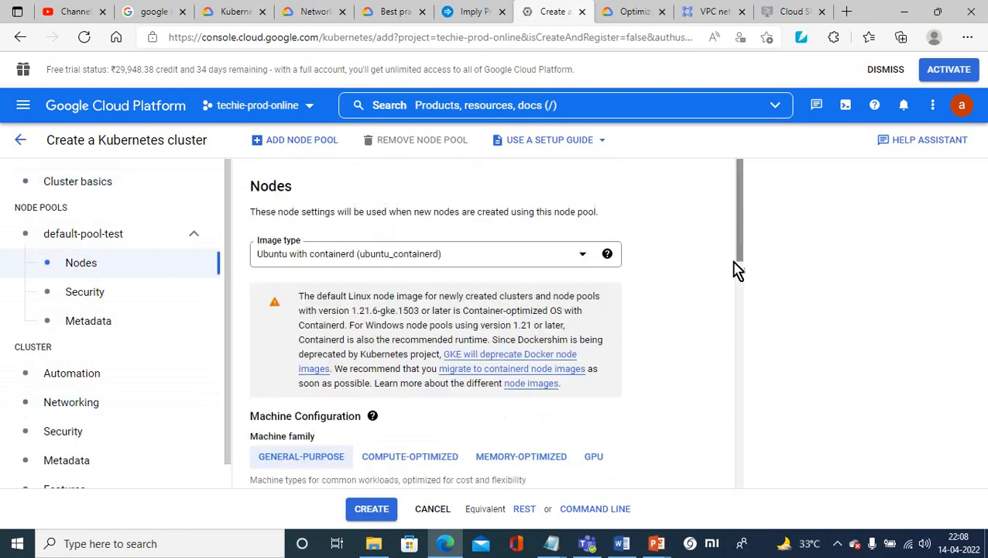
left_click_drag(741, 304, 742, 518)
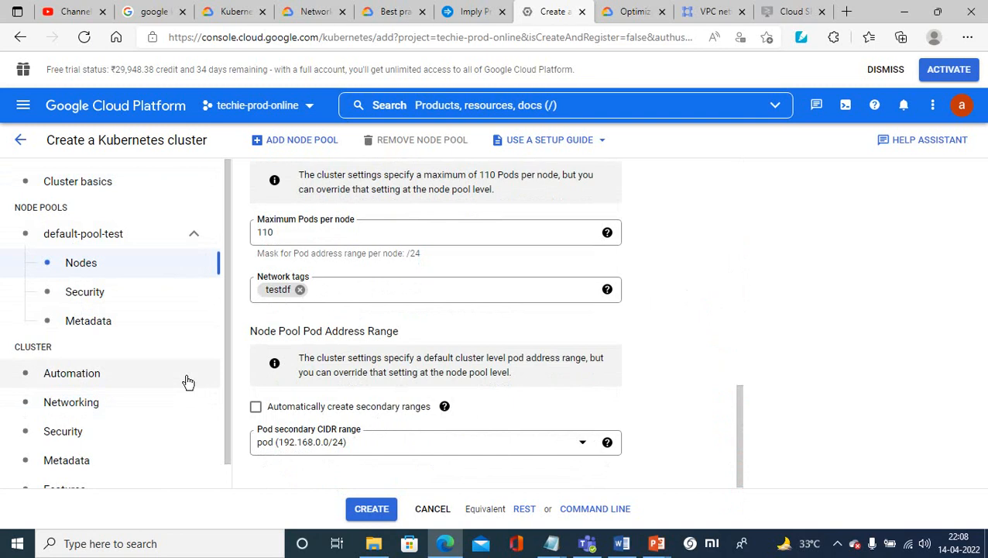
Review the cluster's advanced networking options, from the pod and service address ranges to load balancing and control plane authorized networks
left_click(84, 396)
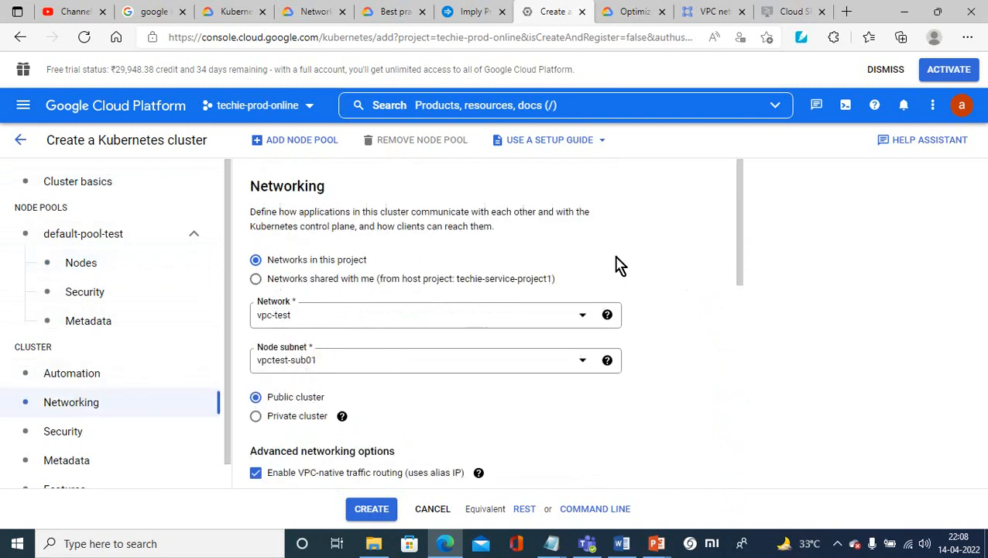
left_click_drag(741, 235, 734, 357)
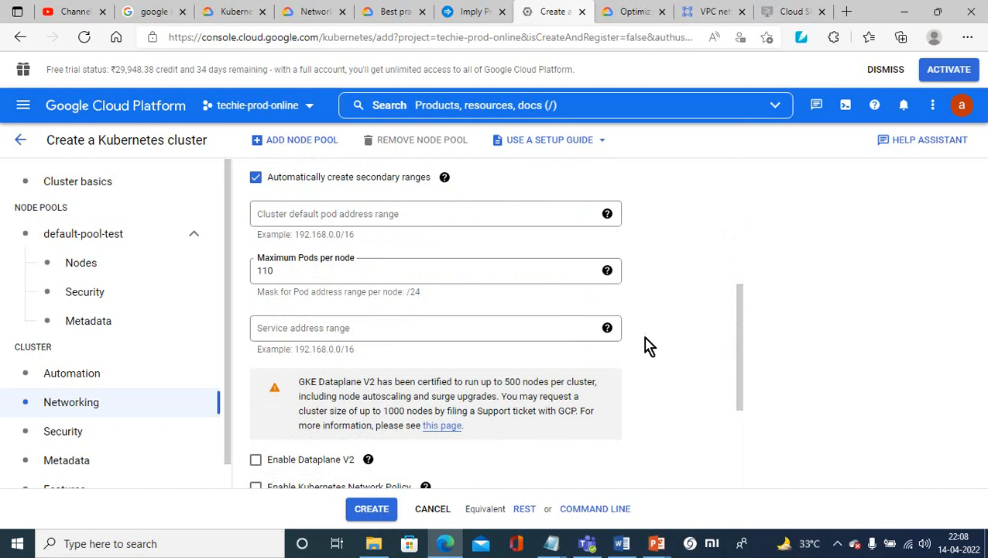
left_click(312, 214)
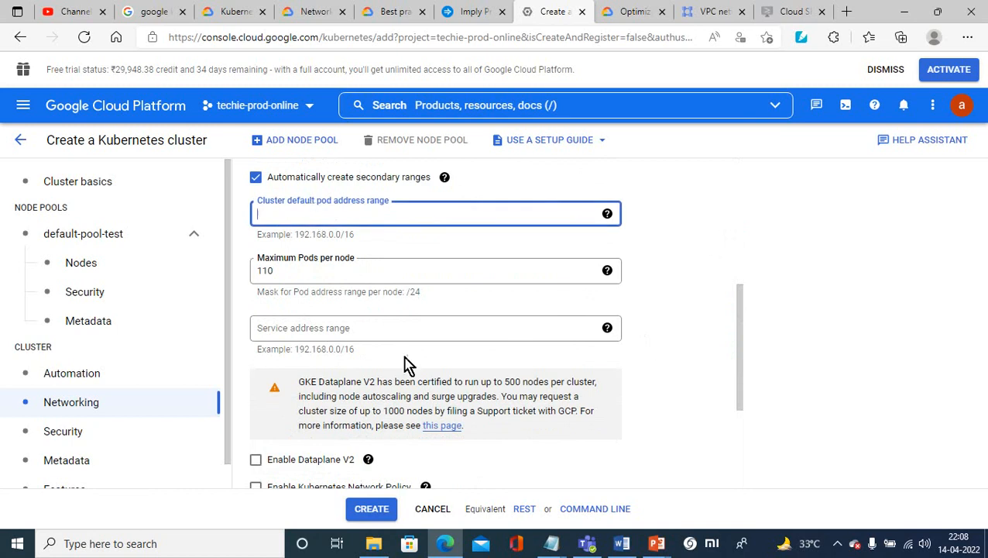
left_click_drag(737, 326, 737, 409)
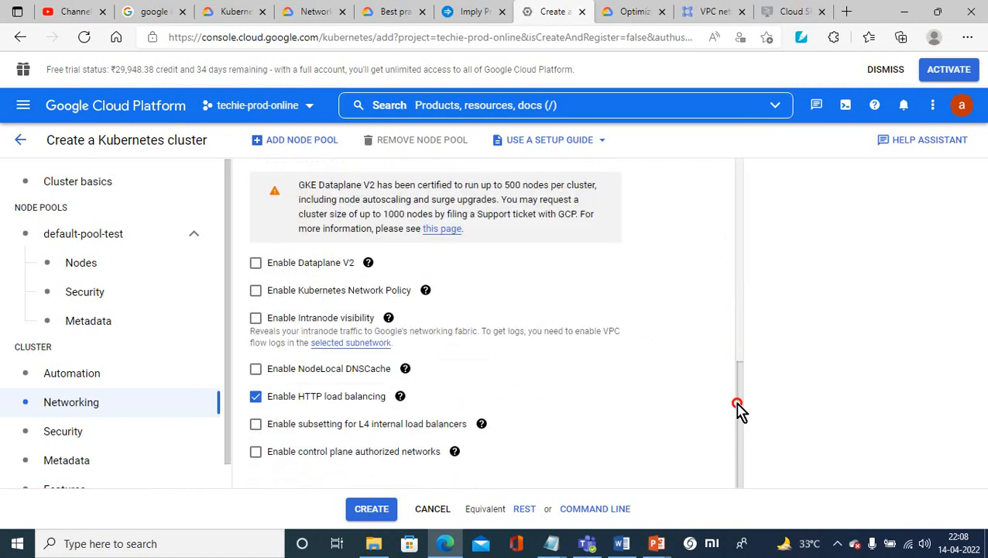
In the cluster's security settings, try enabling Confidential GKE Nodes, check the configuration changes it requires, and dismiss them
left_click(44, 434)
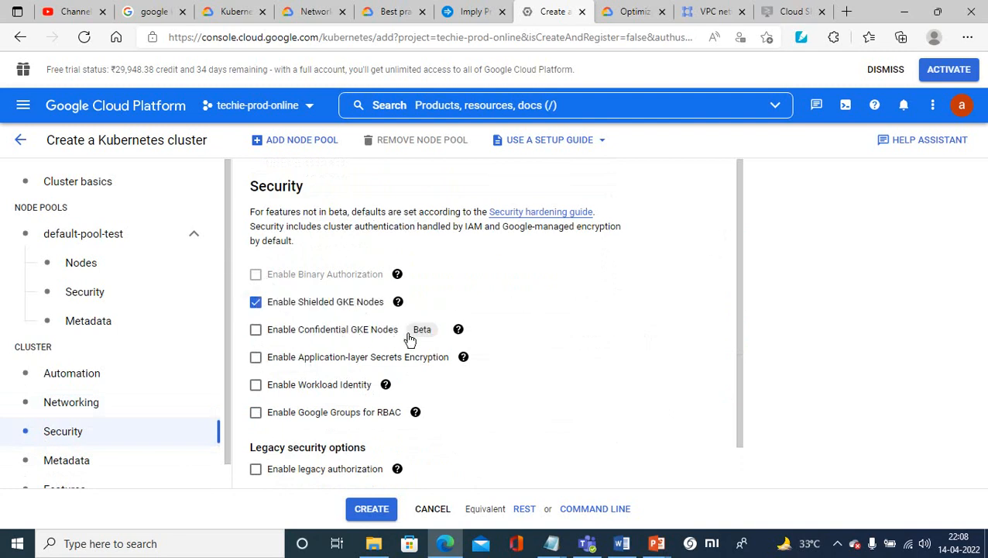
left_click(258, 331)
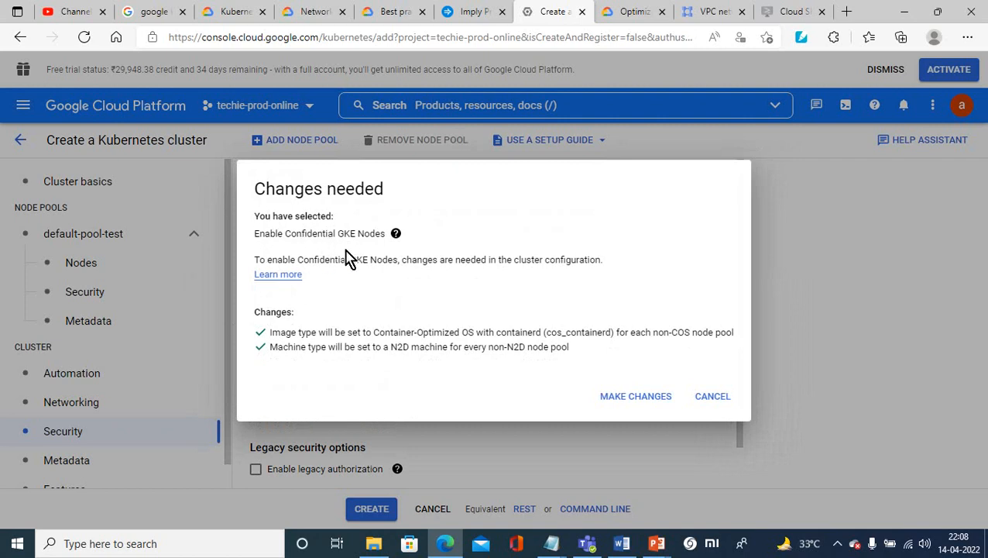
left_click(395, 235)
left_click(713, 404)
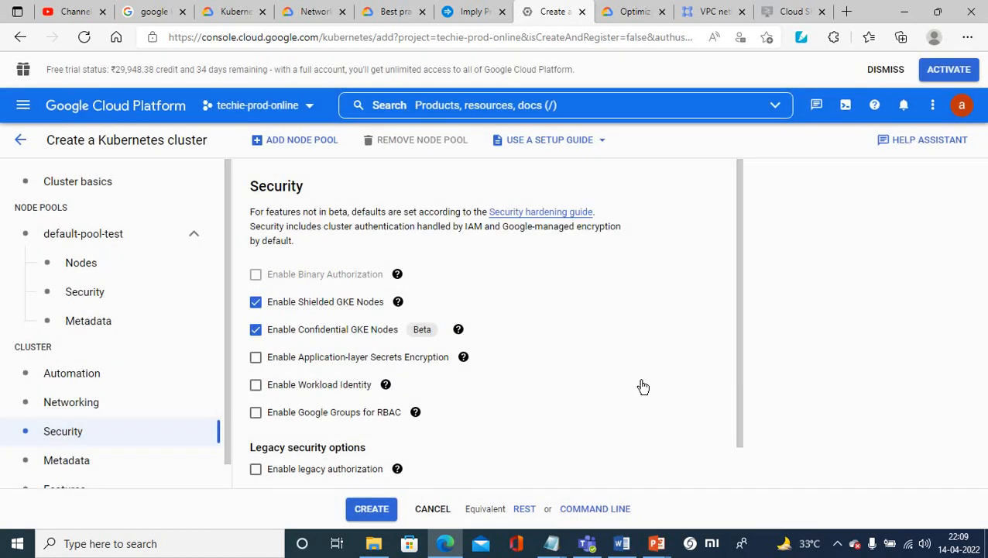
Try enabling Application-layer Secrets Encryption, check the available customer-managed keys, and disable the encryption again
left_click(395, 367)
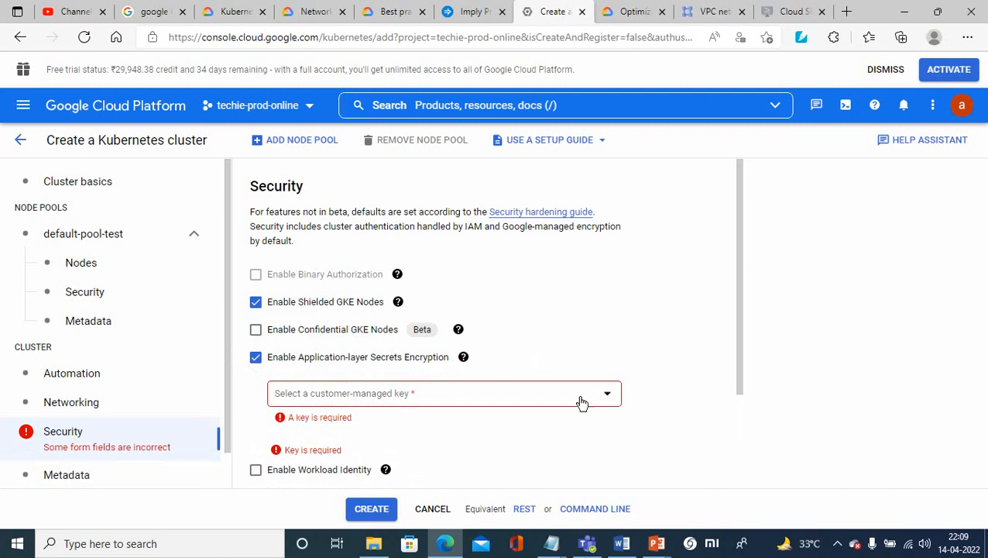
left_click(607, 393)
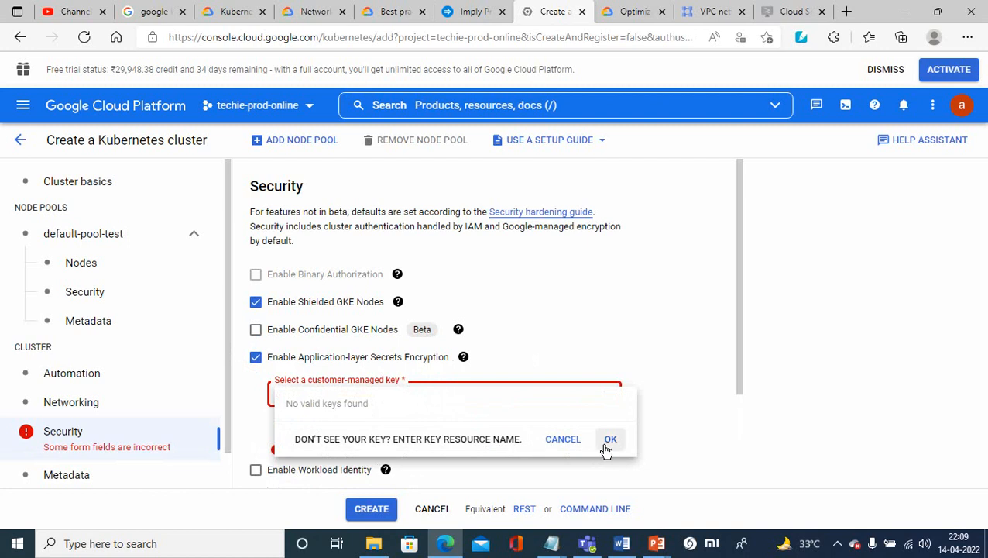
left_click(258, 359)
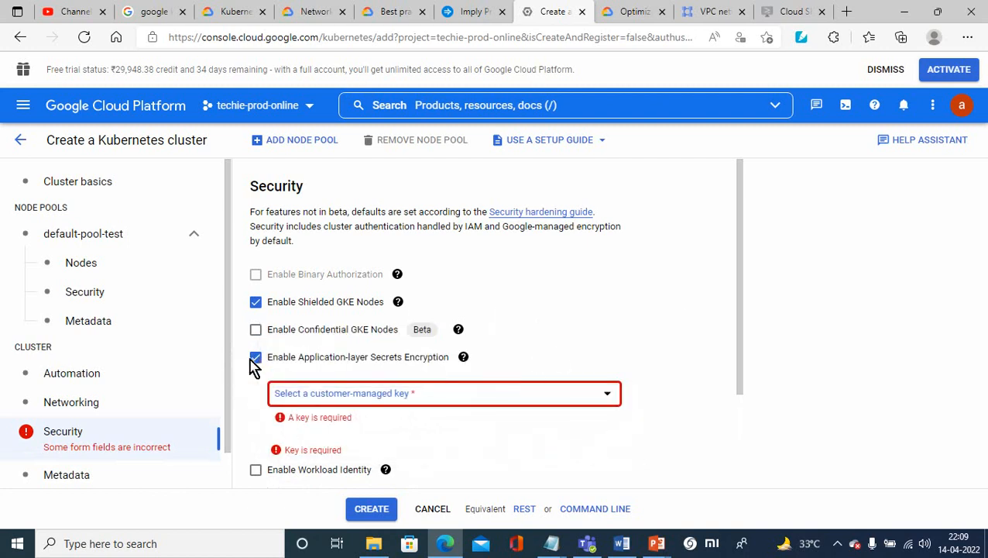
left_click(256, 358)
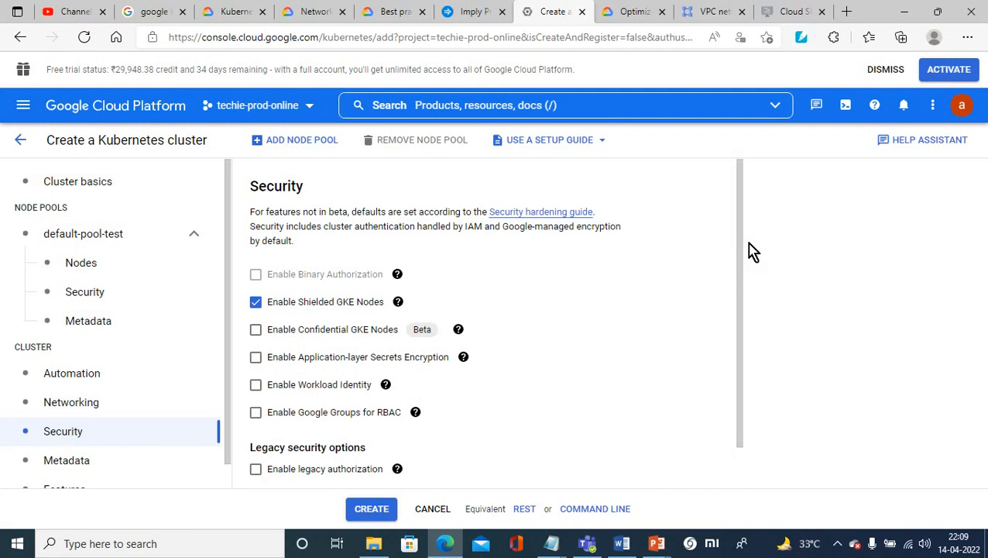
Try enabling Workload Identity for the cluster, and disable it again
scroll(734, 294, "down", 1)
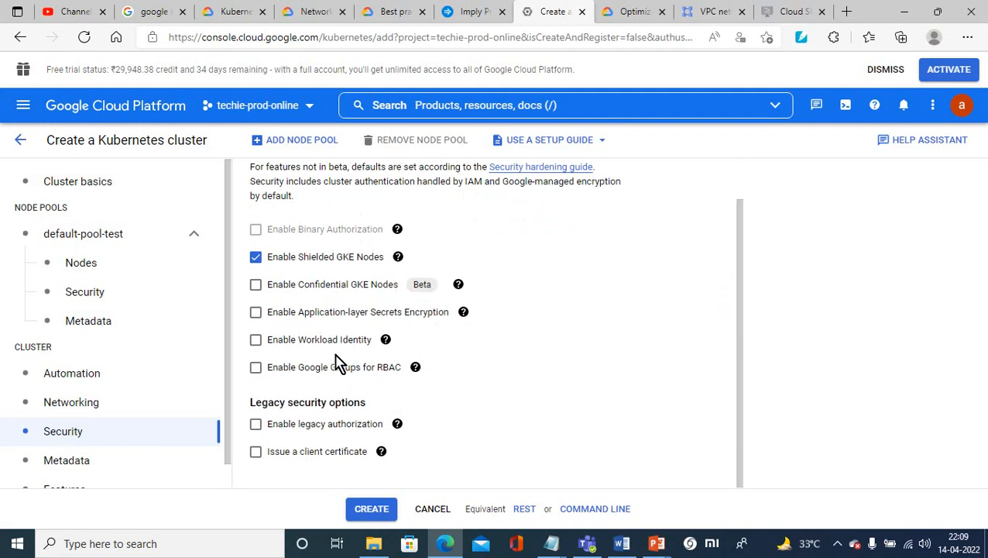
left_click(256, 341)
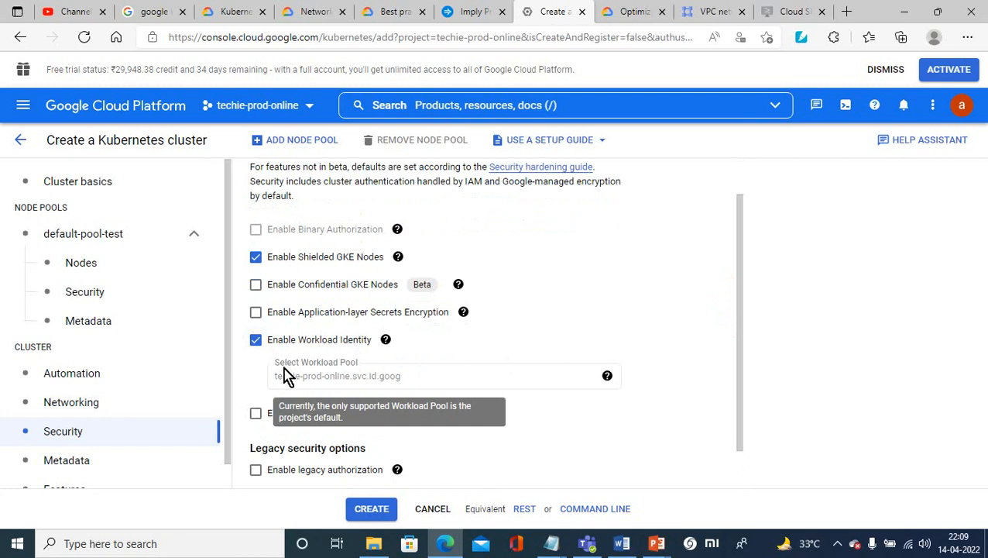
left_click(256, 341)
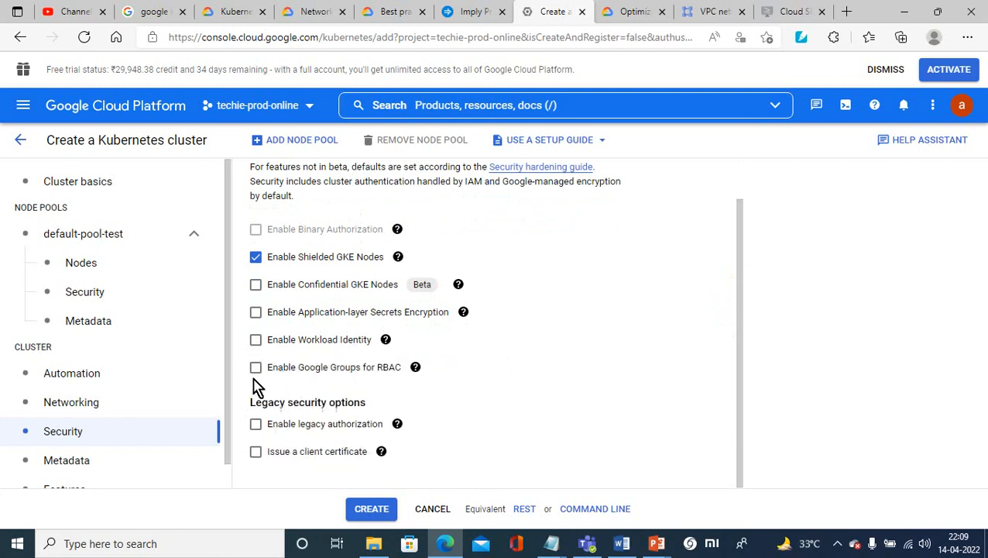
Consult the "Kubernates RBAC concept" and "Kubernates RBAC Components" slides in the PowerPoint presentation, and return to the cluster form
mouse_move(662, 544)
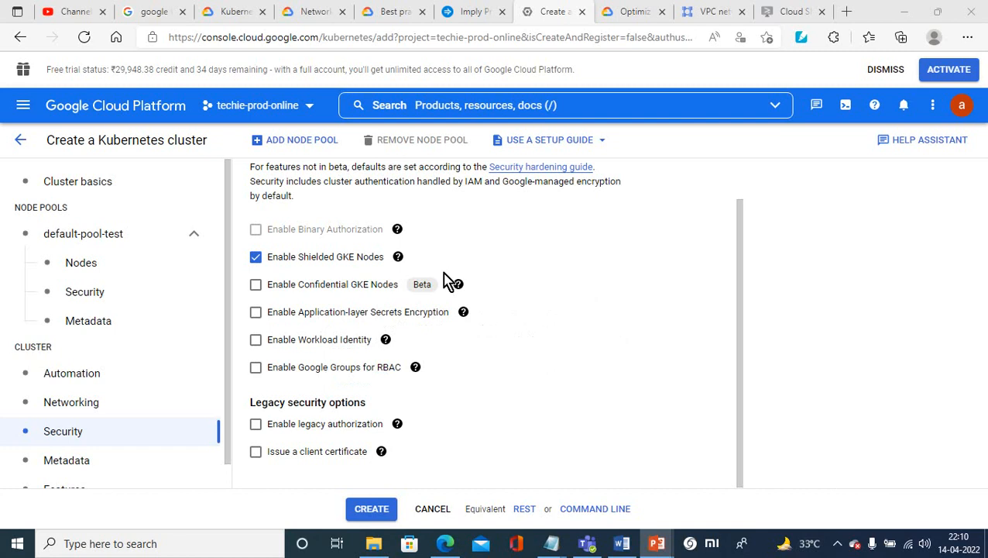
key("alt+Tab")
left_click(75, 230)
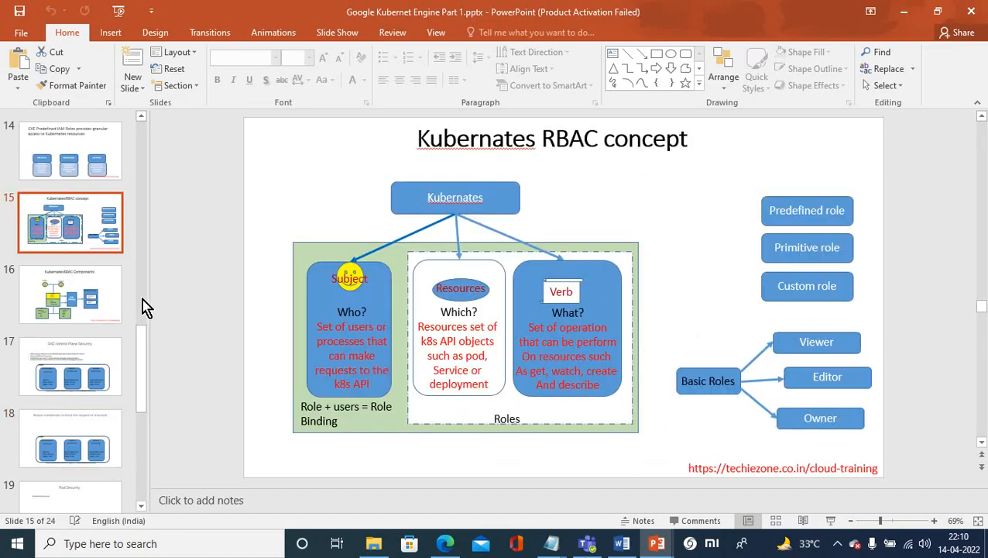
left_click(71, 293)
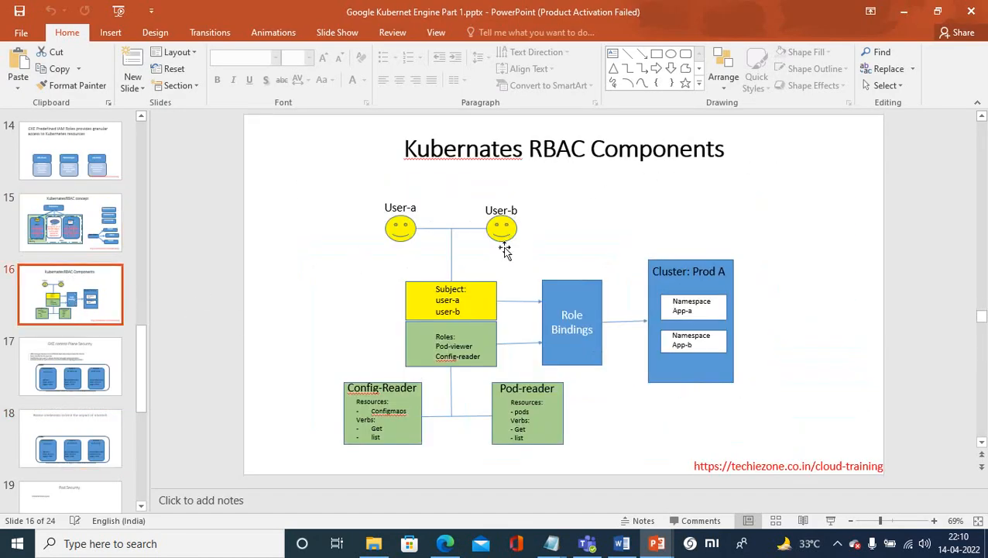
left_click(901, 23)
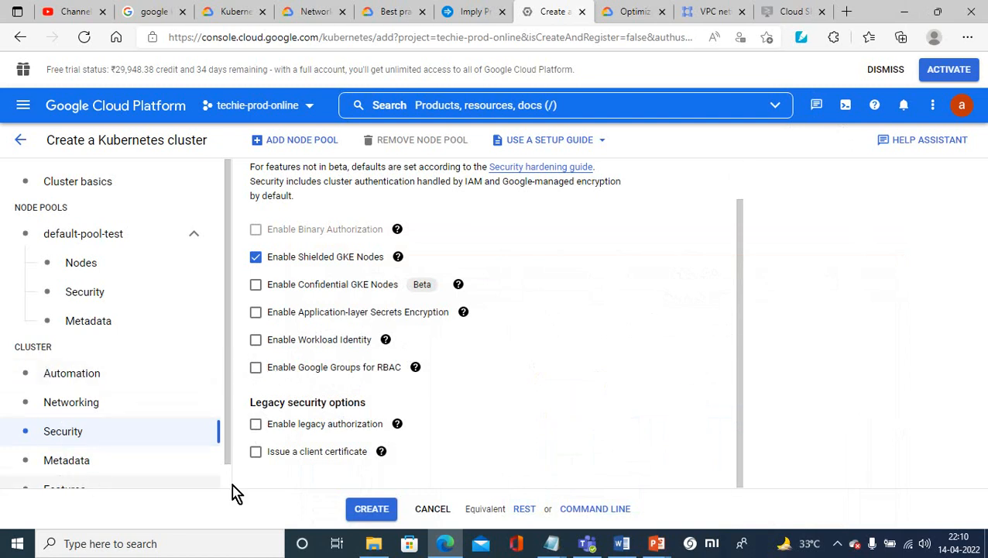
Submit the creation of the configured cluster, and close the Cloud Shell Editor page, leaving it without saving
left_click(369, 509)
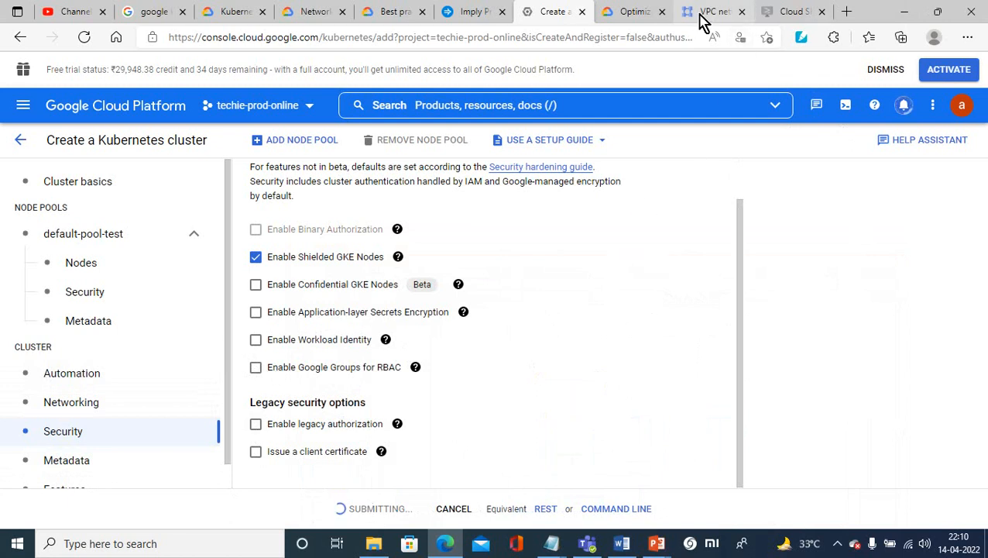
left_click(793, 13)
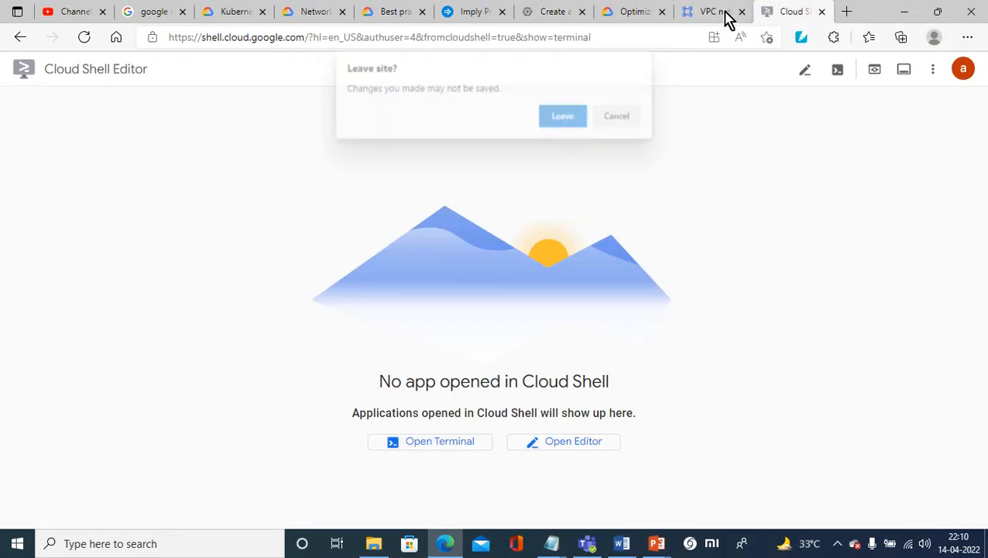
left_click(563, 121)
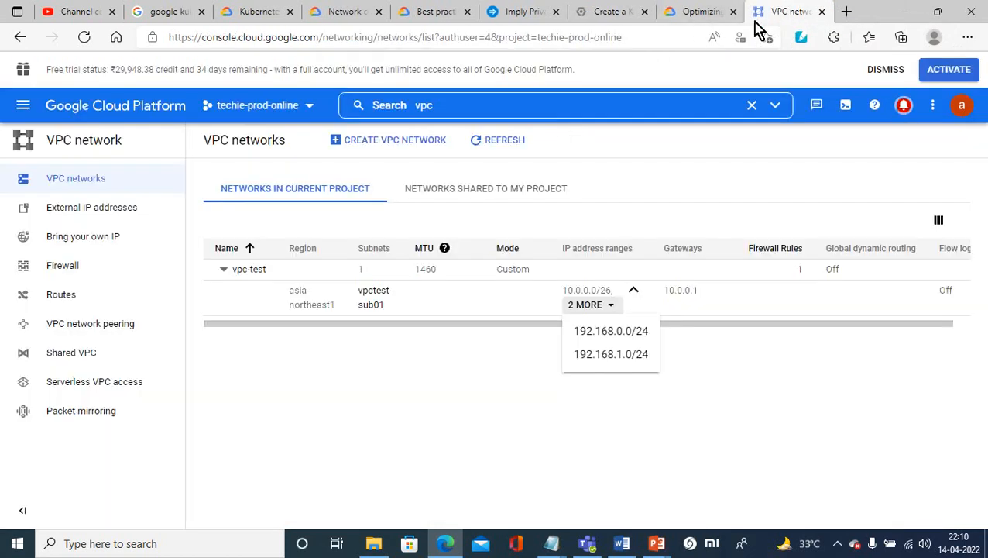
Activate Cloud Shell for the techie-prod-online project from the VPC networks page and open it in its own window
left_click(850, 111)
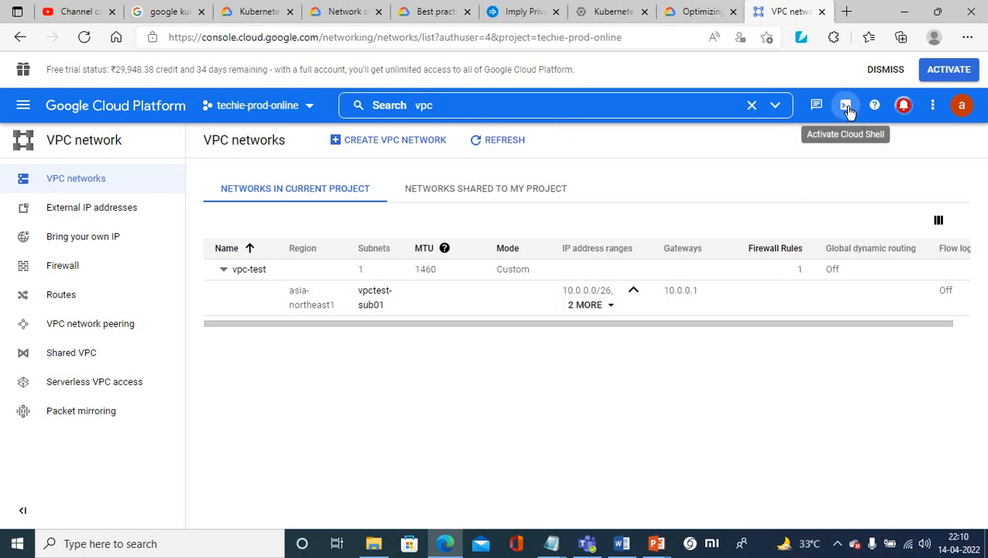
left_click(850, 111)
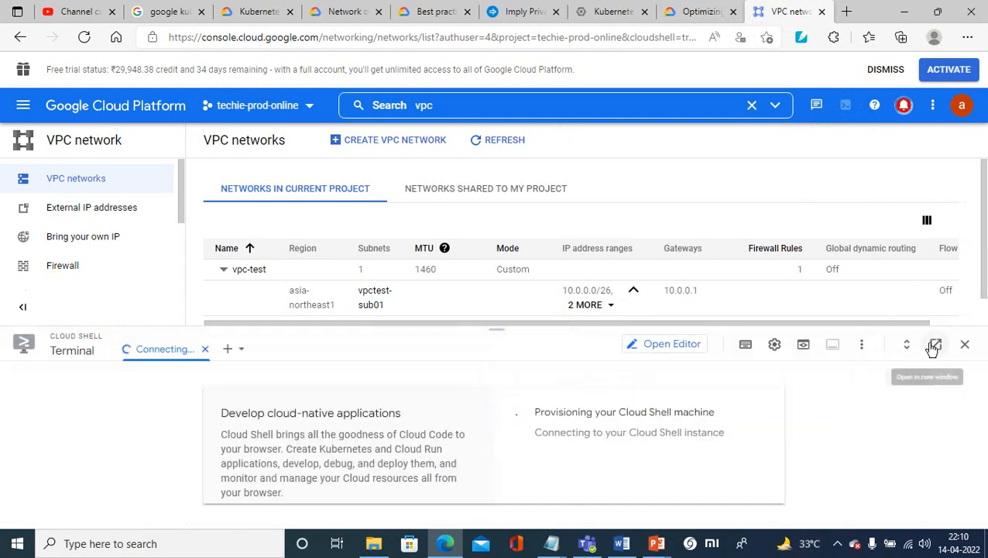
left_click(939, 348)
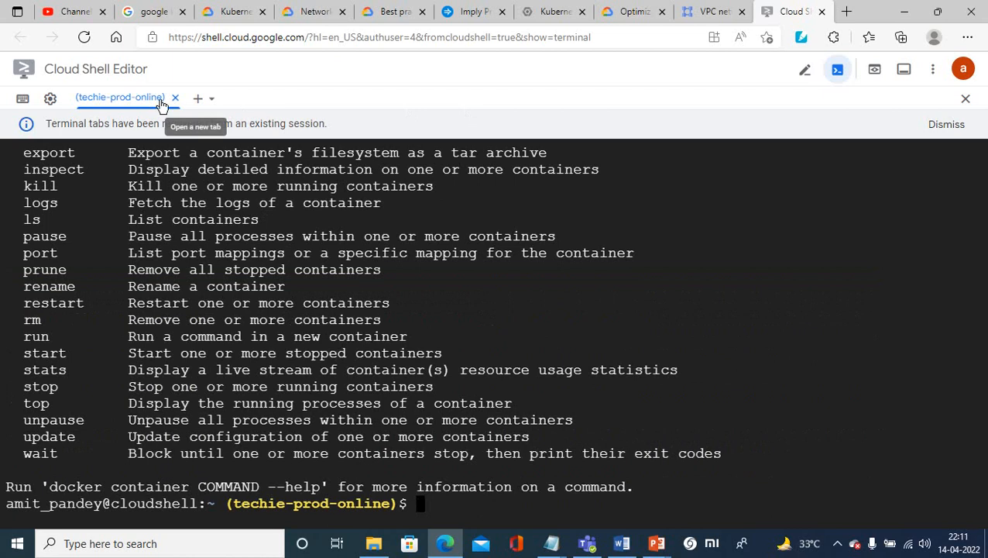
Review the Cloud Shell terminal preferences for color themes, font and text size, leaving them as they are
left_click(50, 103)
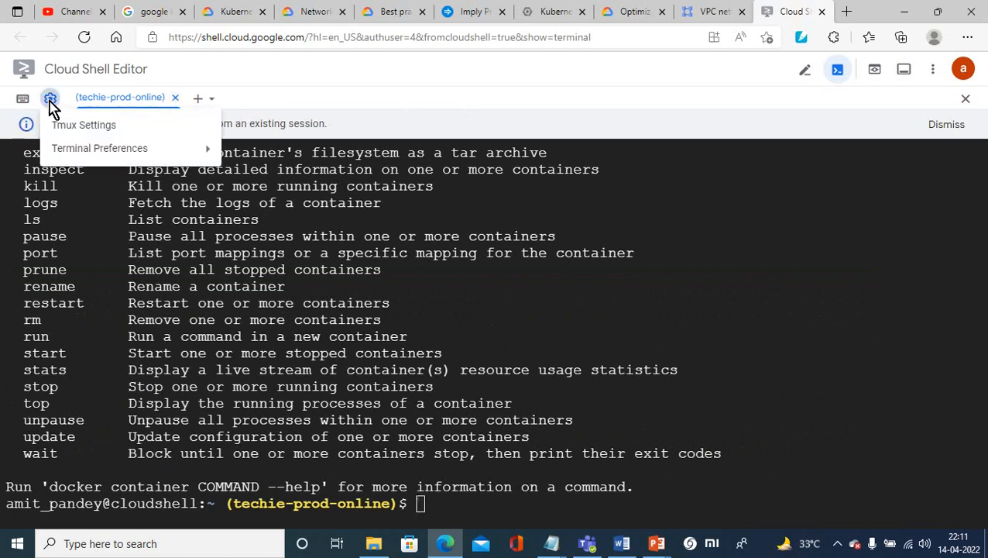
mouse_move(66, 153)
mouse_move(249, 150)
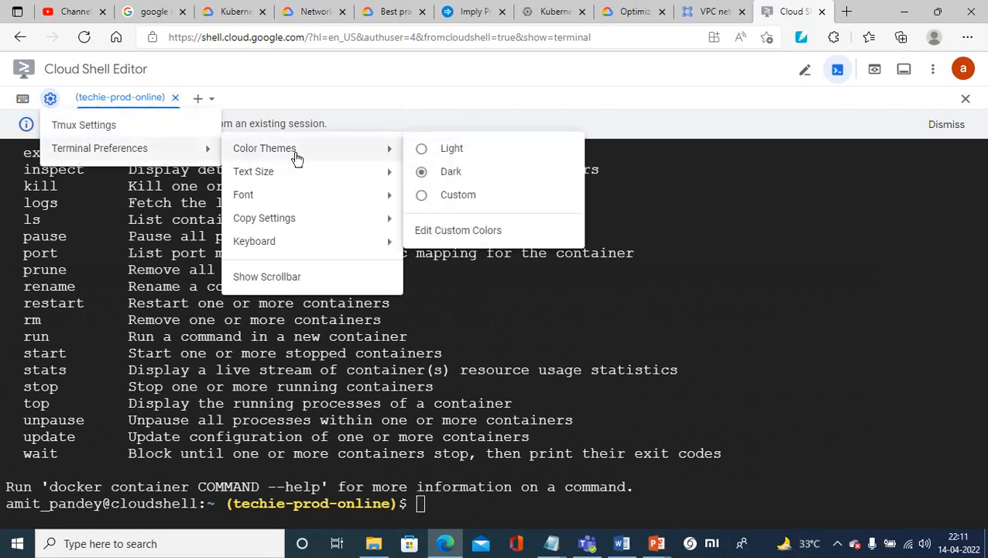
mouse_move(279, 194)
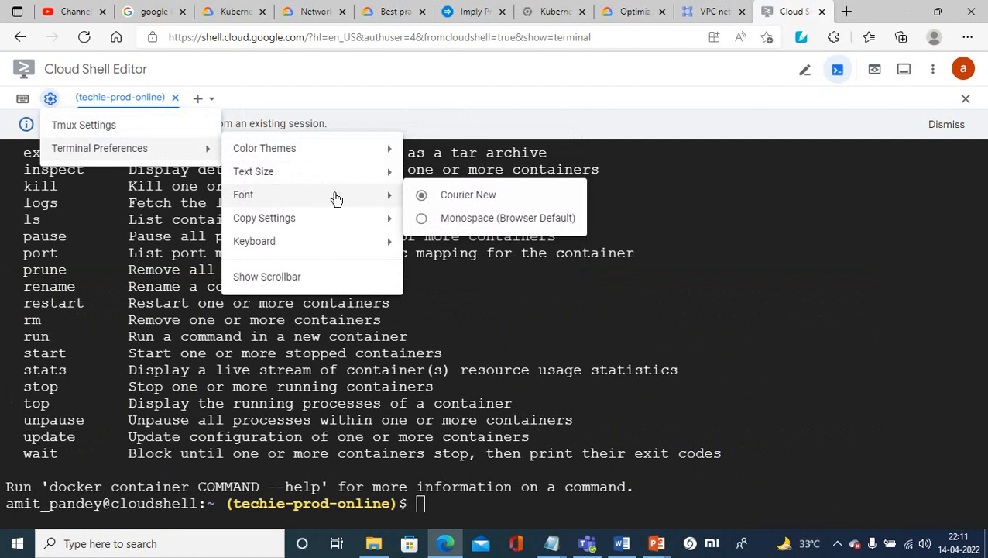
mouse_move(267, 177)
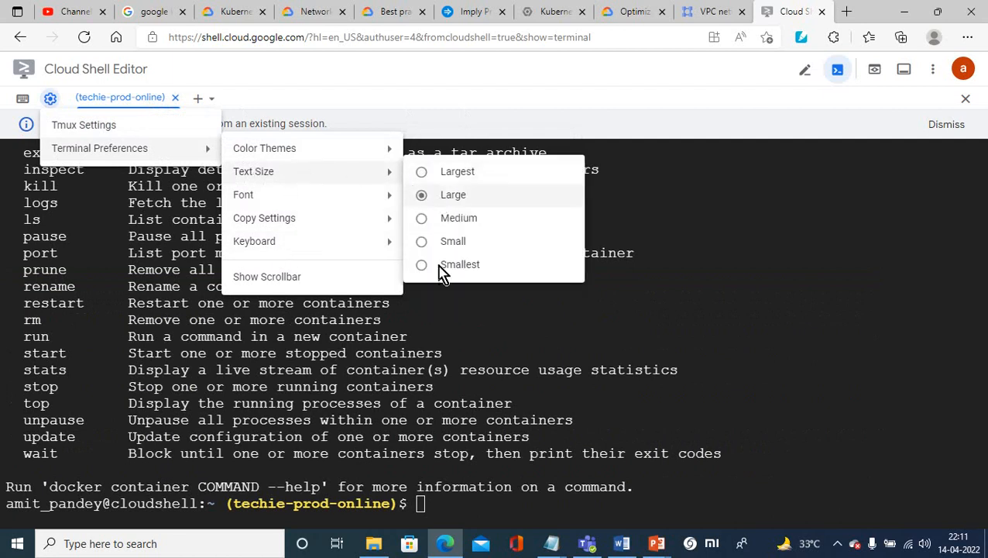
left_click(426, 503)
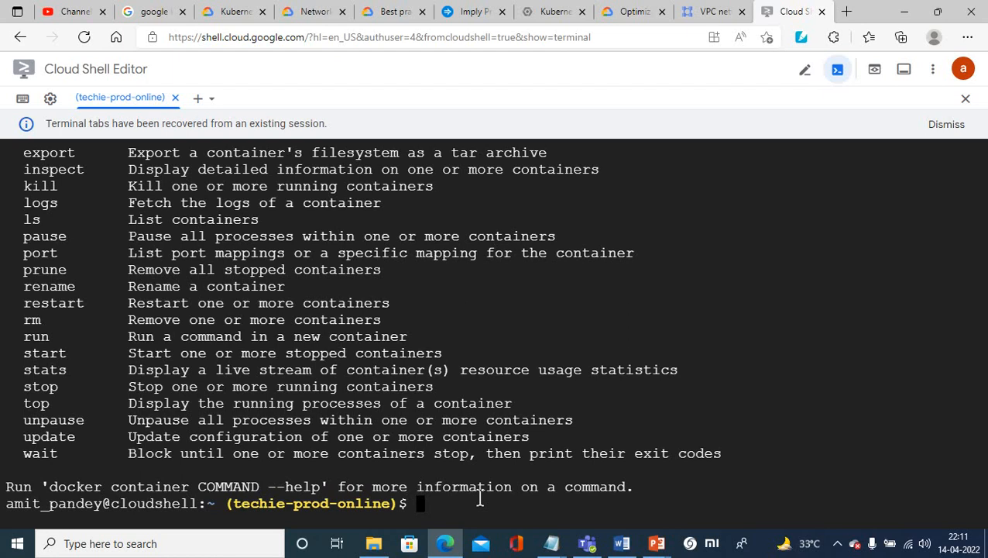
Run docker version in the terminal and examine the Docker server engine details
type("docker v")
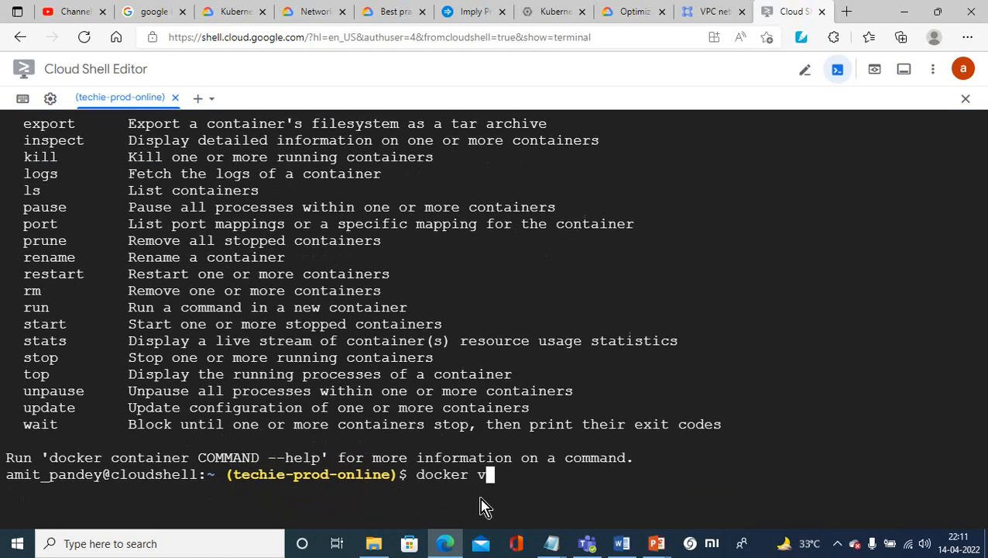
type("er")
type("sion")
key("Return")
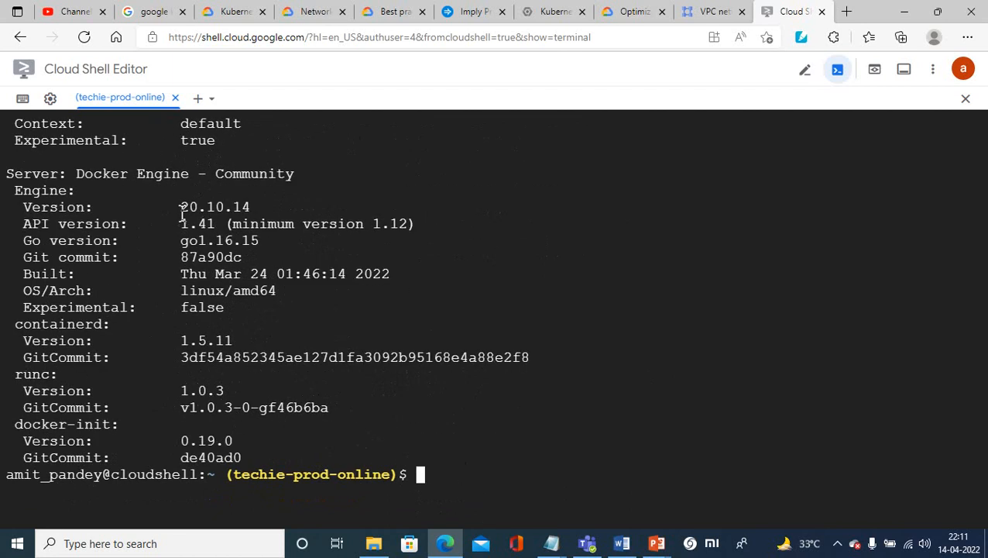
left_click_drag(14, 190, 271, 207)
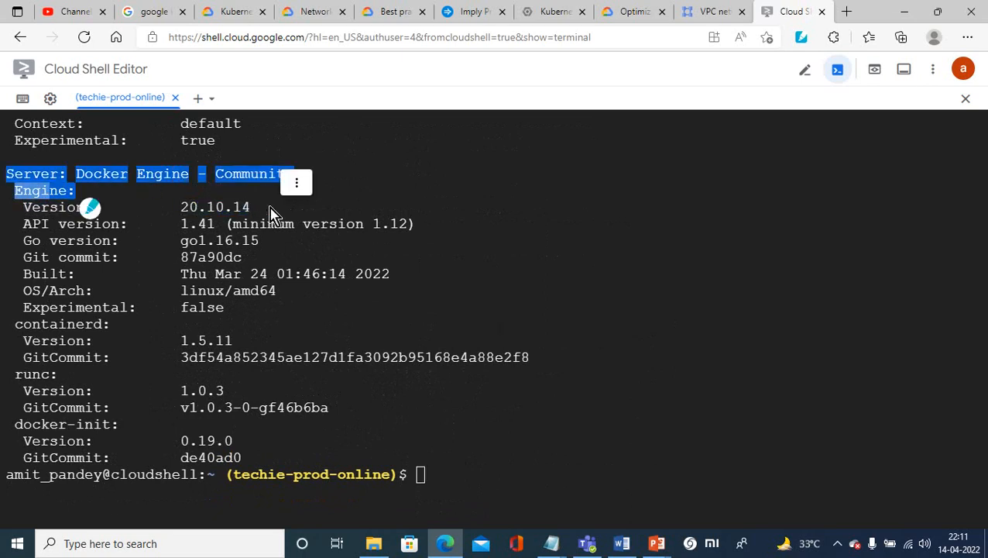
left_click(431, 493)
left_click(422, 477)
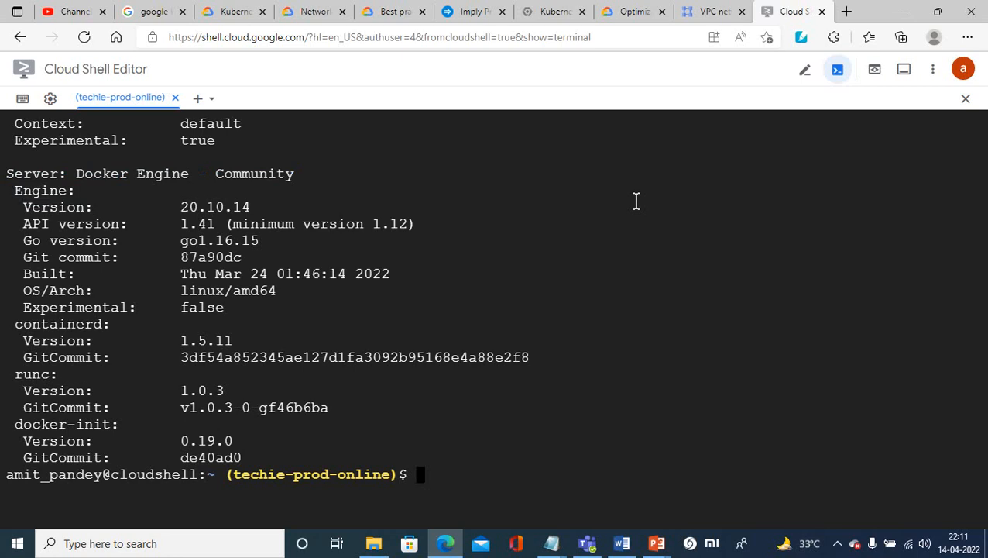
Check cluster-test1 in the Kubernetes clusters list, and close the leftover Cloud Shell pane on the VPC networks page before returning to Cloud Shell
left_click(535, 17)
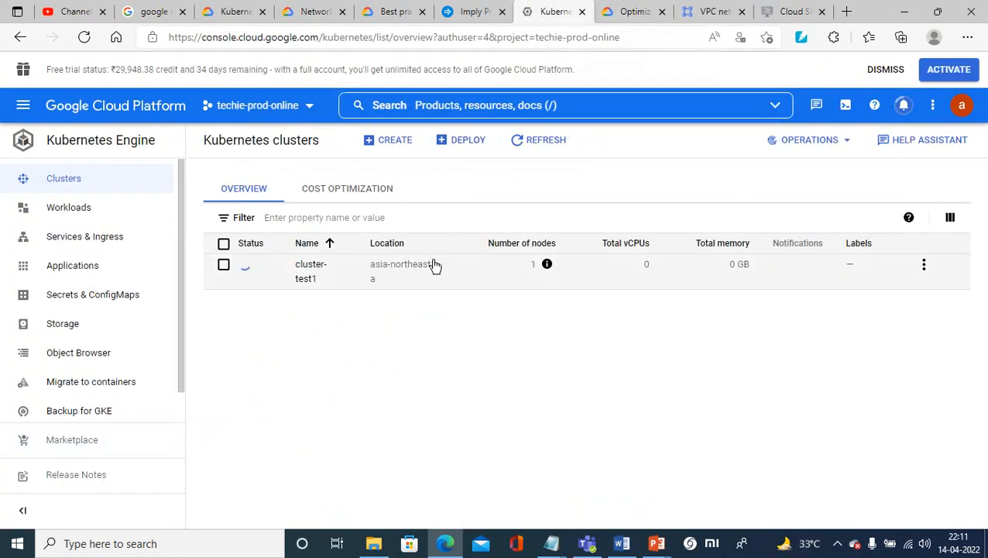
left_click(713, 19)
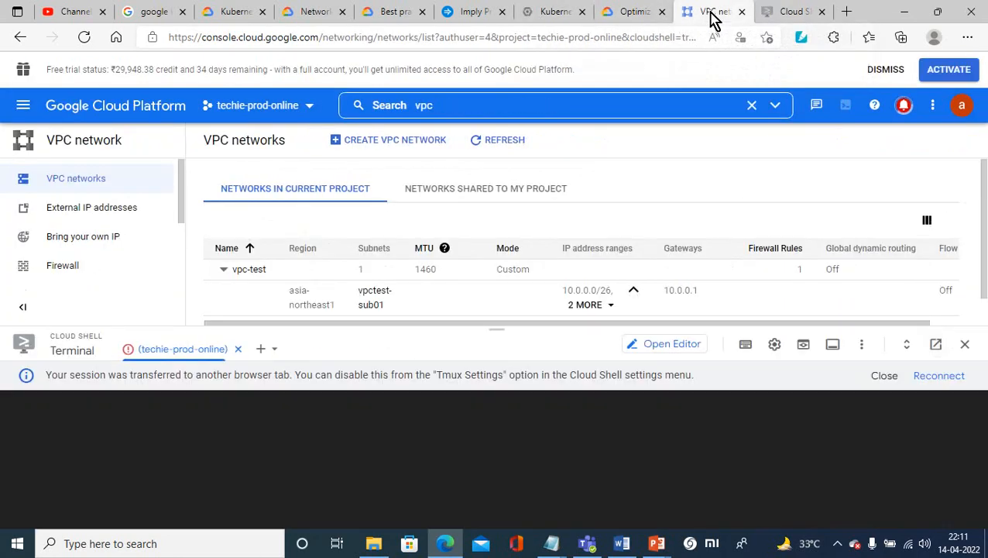
left_click(965, 345)
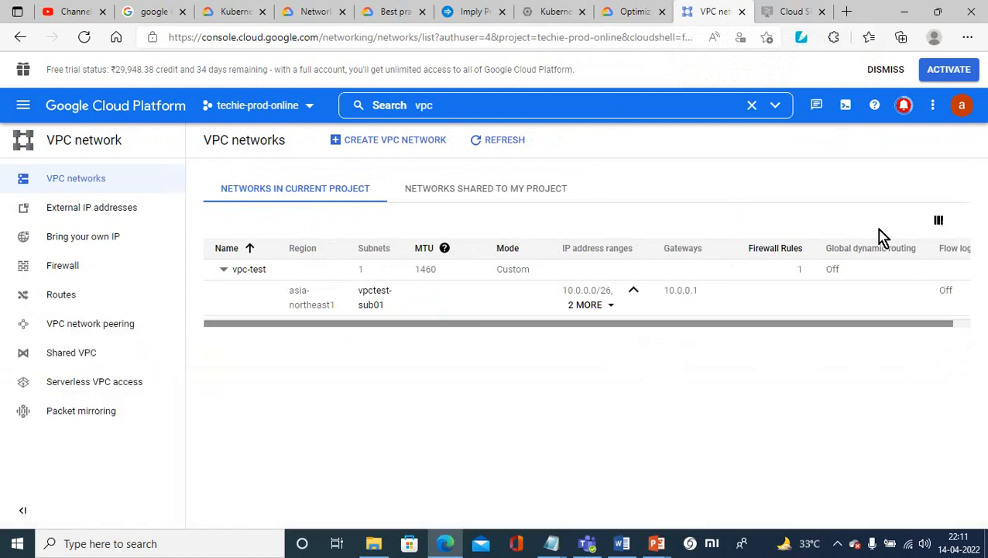
left_click(777, 17)
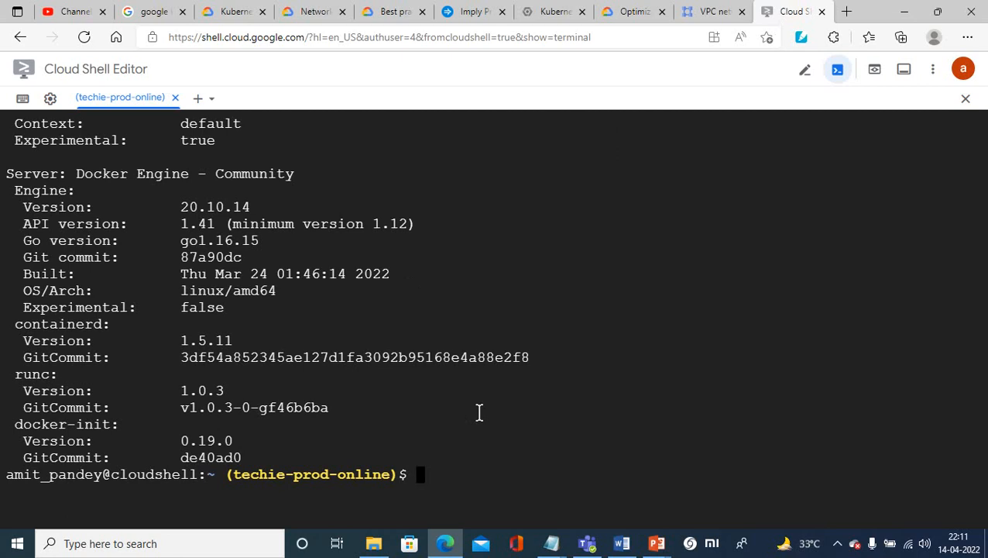
Run docker version piped through less and read the output through to its end
key("Up")
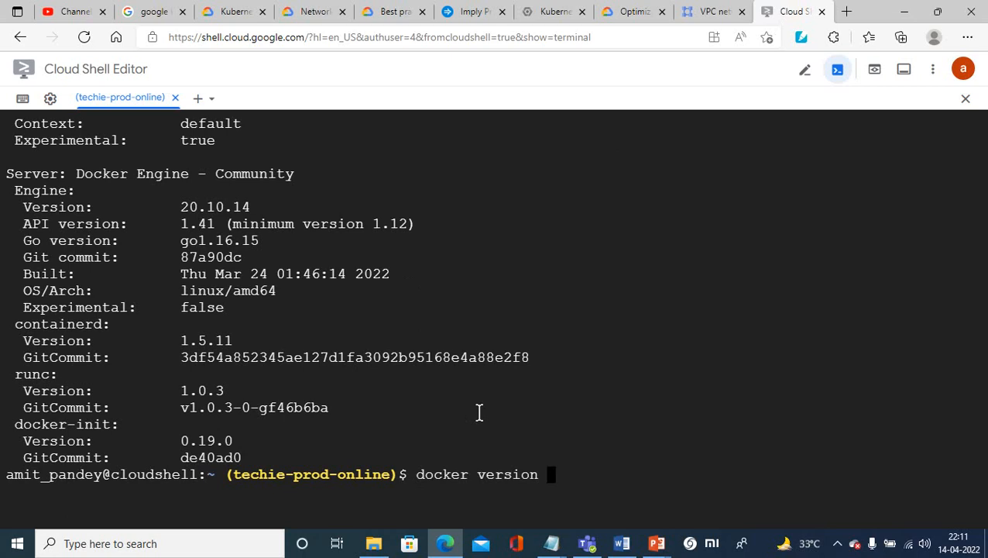
type("|")
key("Return")
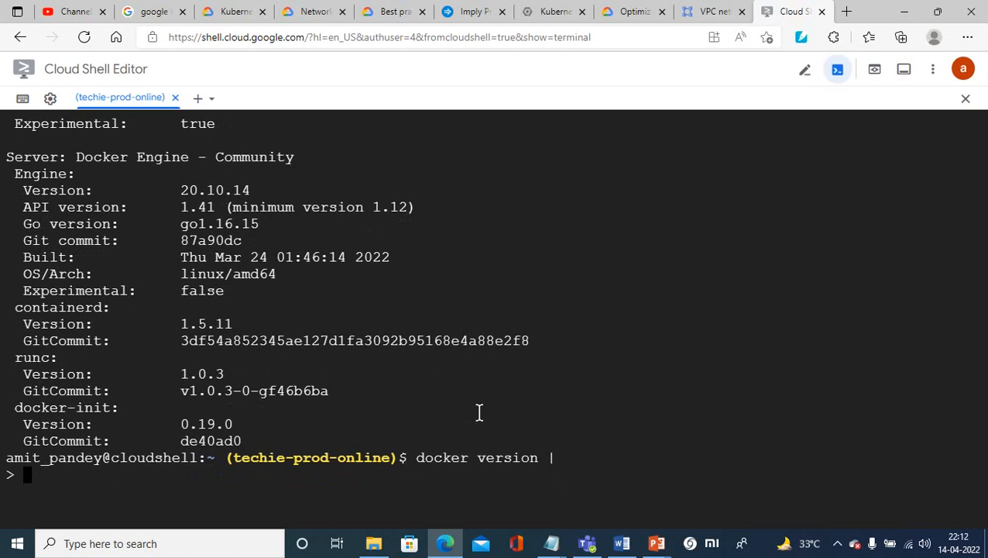
type("less")
key("Return")
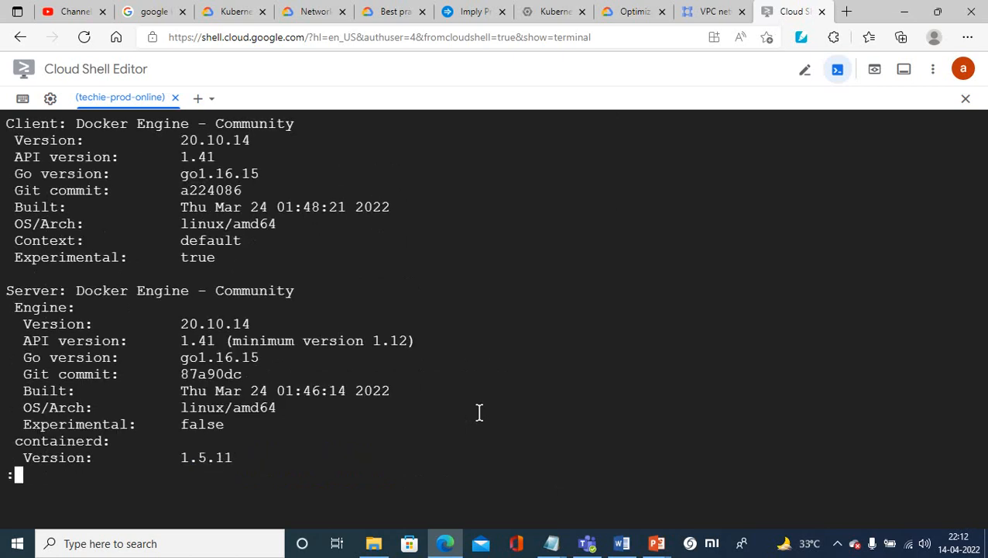
key("Down")
key("Down")
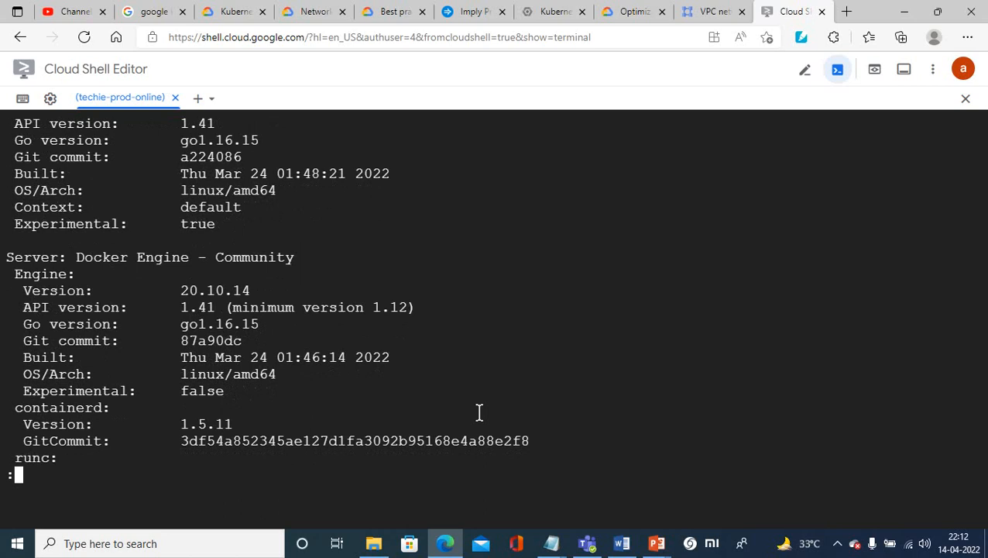
key("Down")
key("Down")
key("Down")
key("Down")
key("Down")
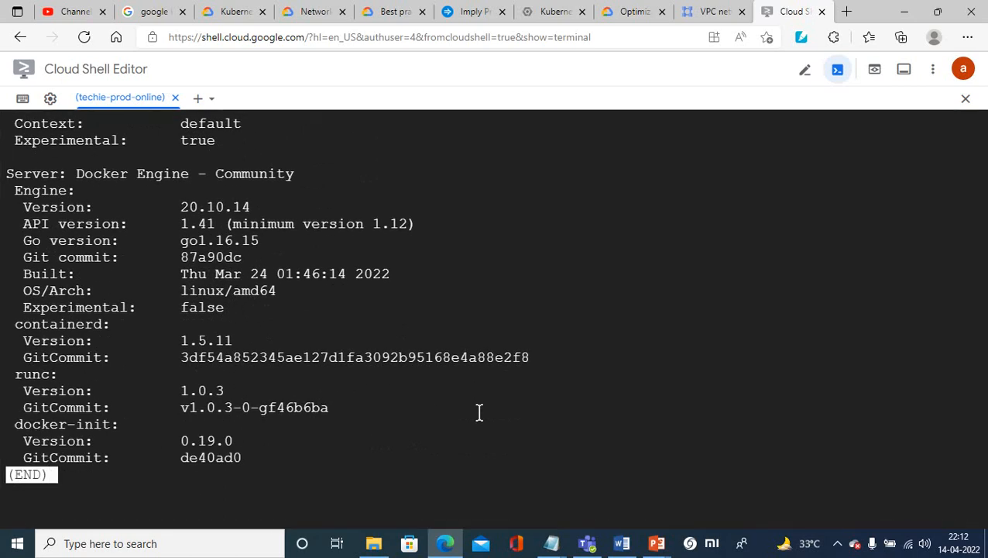
Try to exit the less pager, keeping the Cloud Shell page open and dismissing the key-combination notice
type("sz")
key("Return")
key("Down")
key("ctrl+w")
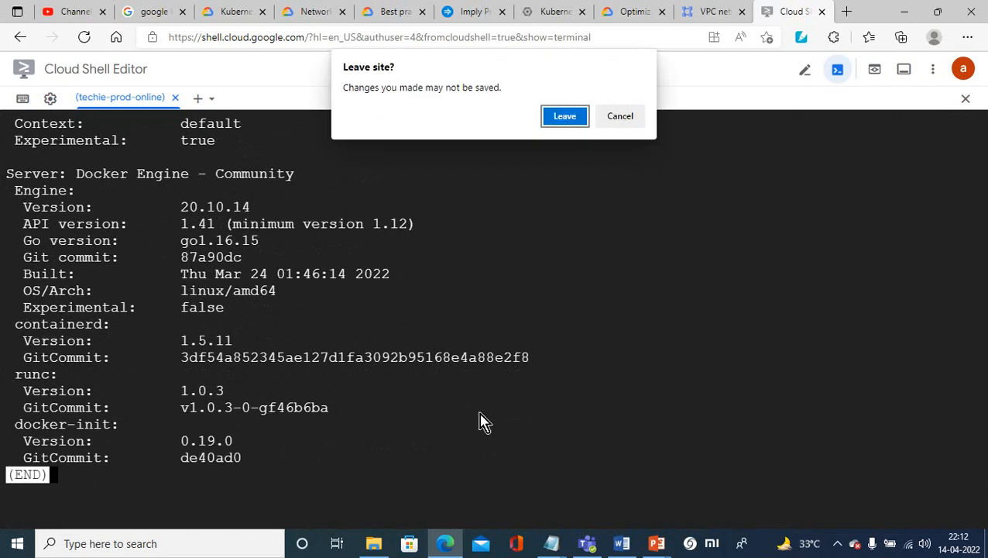
left_click(620, 120)
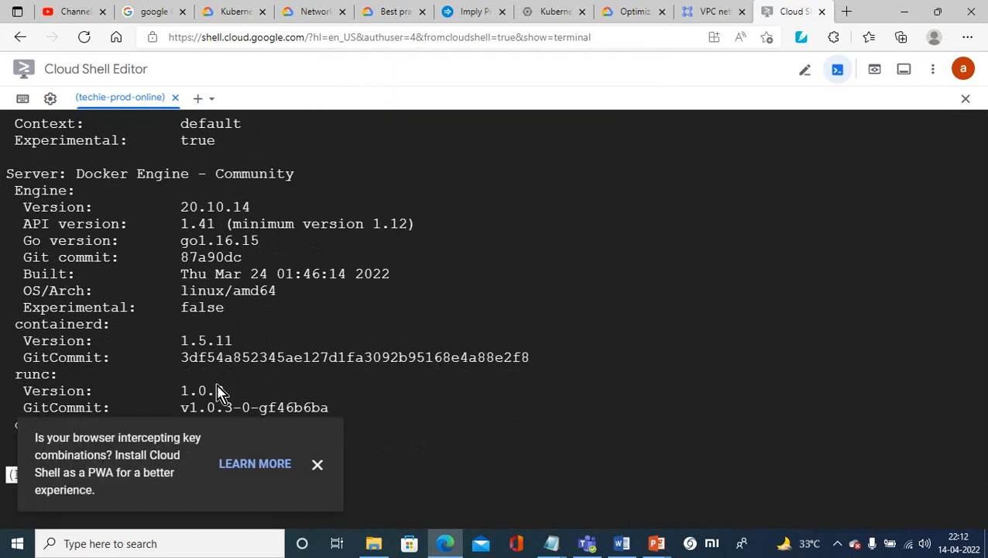
left_click(318, 466)
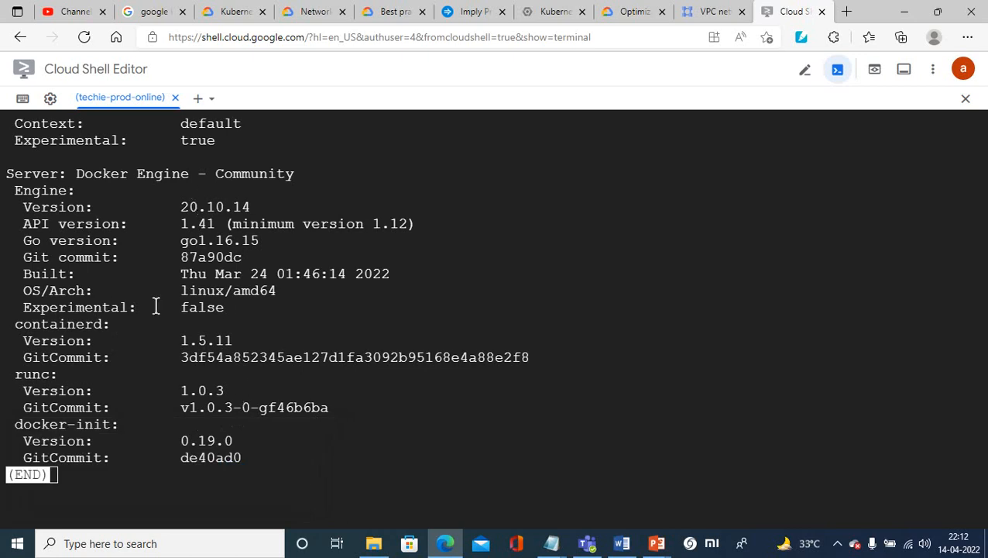
Open a second Cloud Shell terminal session and list the home directory's files with ls
left_click(197, 98)
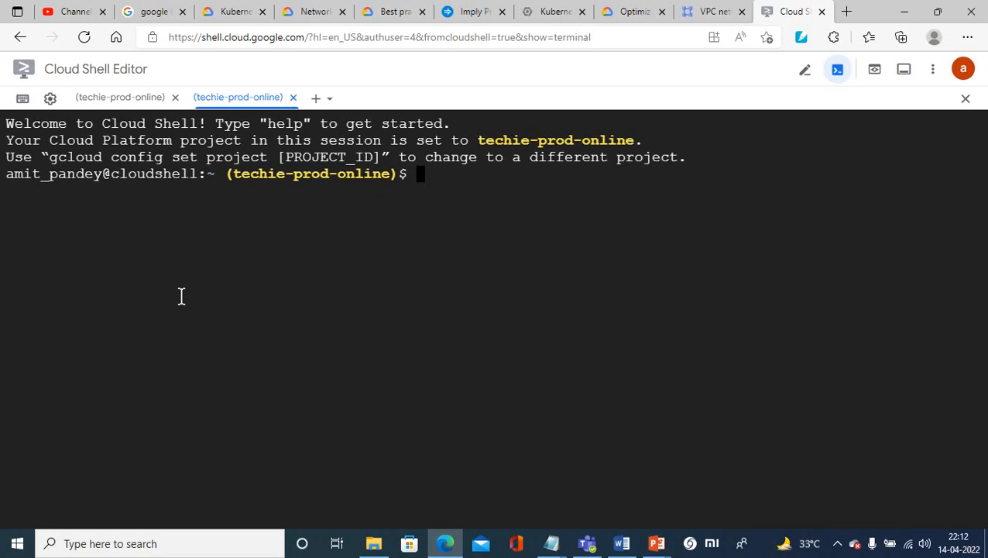
type("ls")
key("Return")
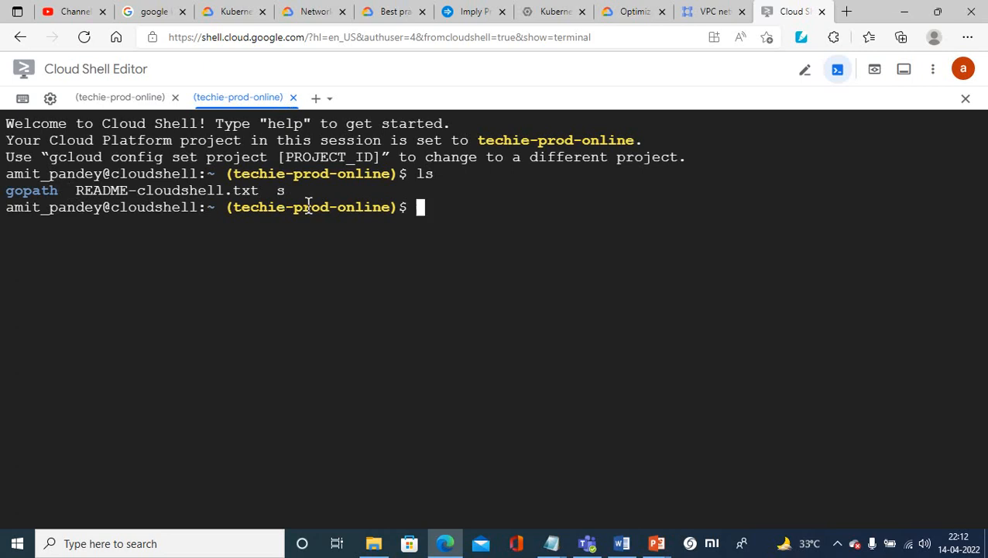
Display the contents of README-cloudshell.txt with the cat command, copying the file name from the listing
type("cat")
left_click_drag(77, 190, 259, 207)
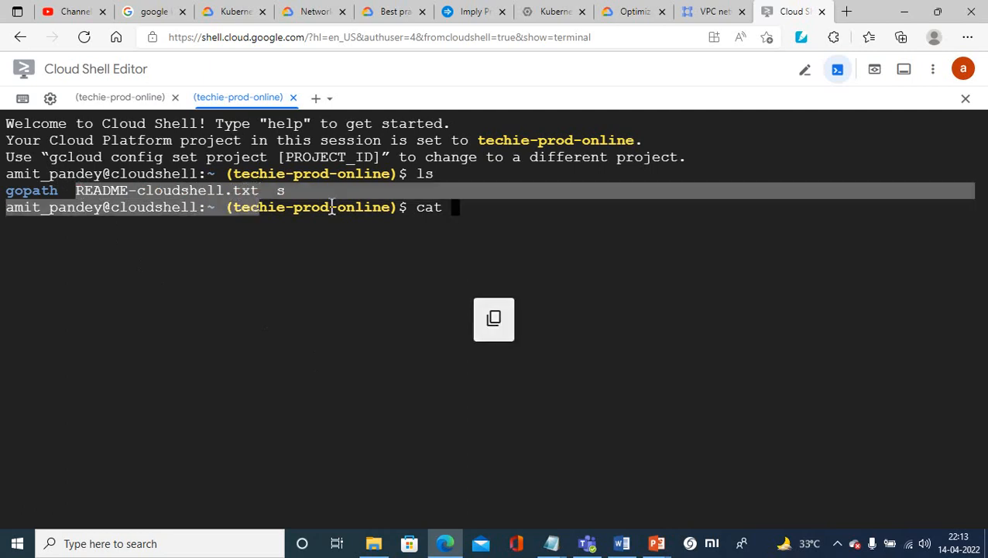
left_click(239, 260)
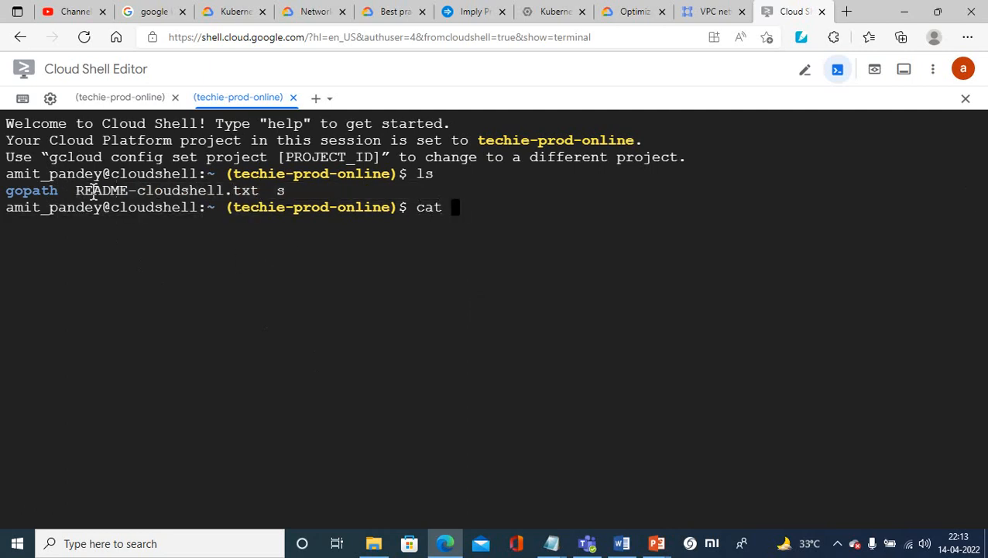
left_click_drag(76, 191, 259, 190)
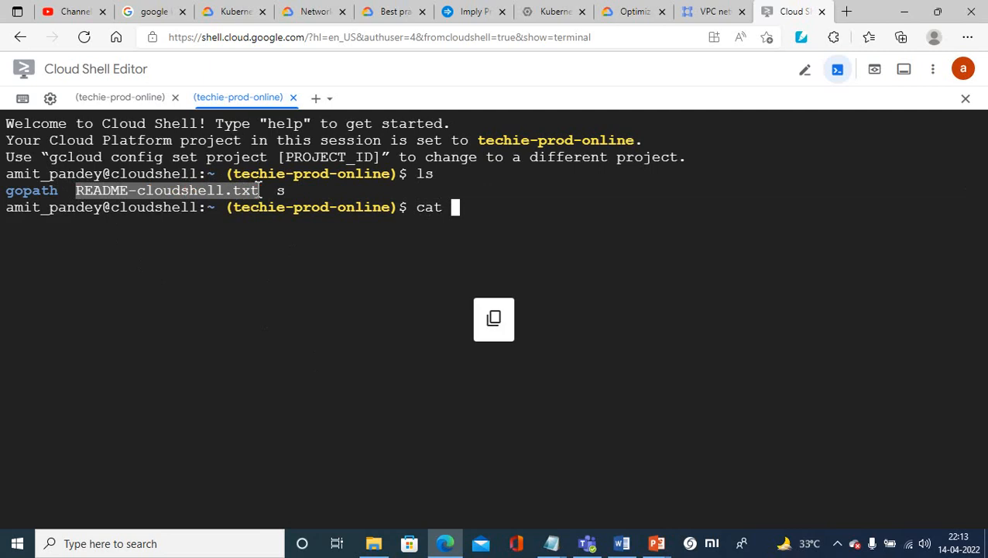
left_click(456, 210)
key("ctrl+v")
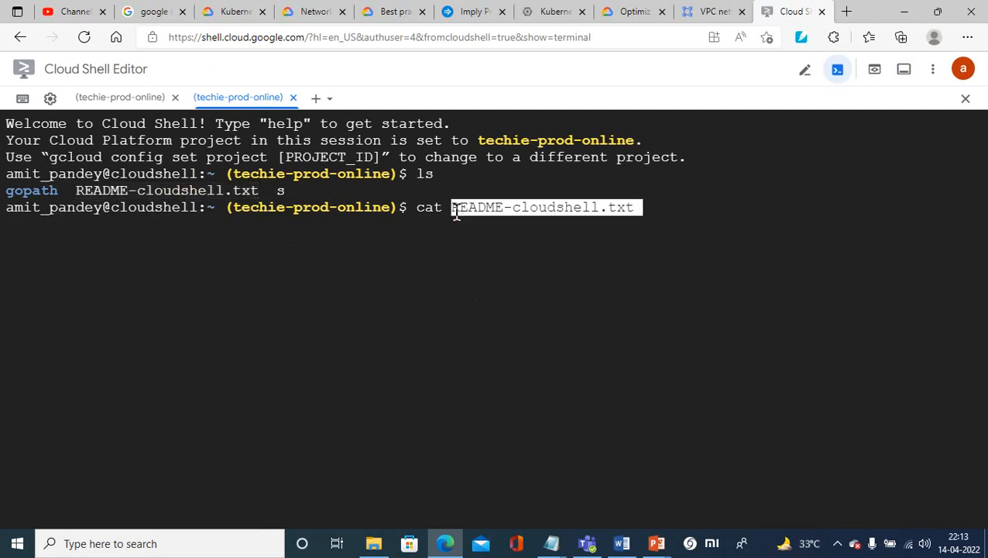
key("Return")
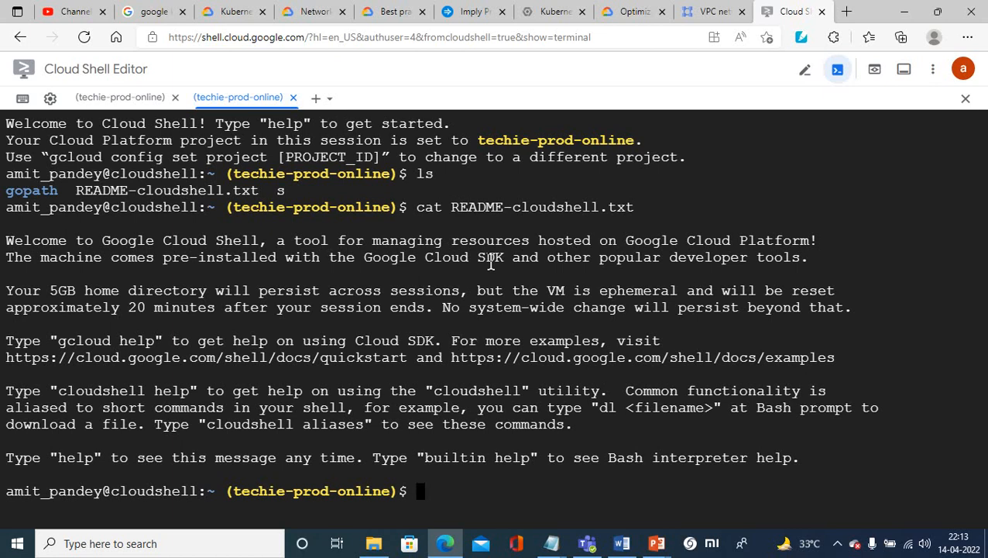
List the running Docker containers with docker container ls
type("docker container")
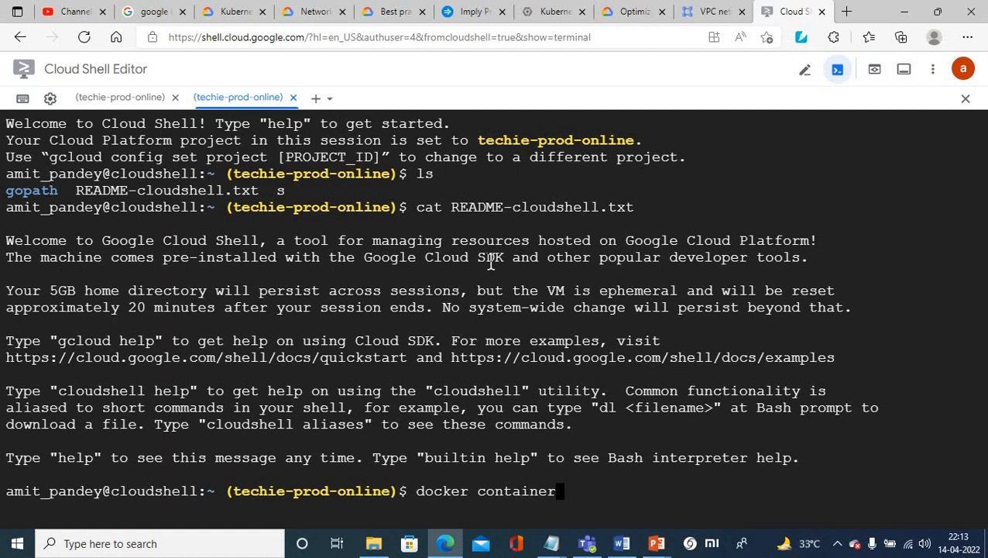
type(" ls")
key("Return")
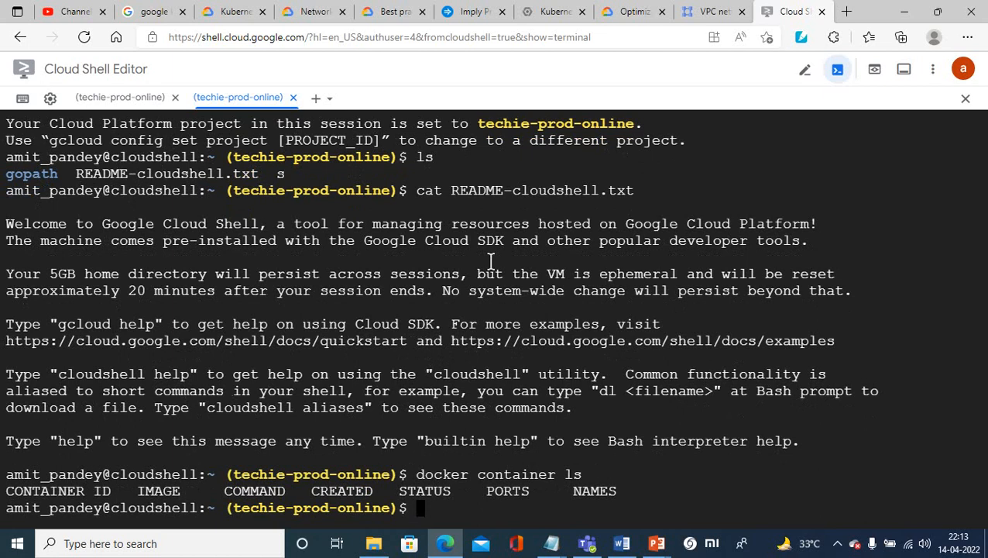
Run docker container without a subcommand to review its available container management commands
key("Up")
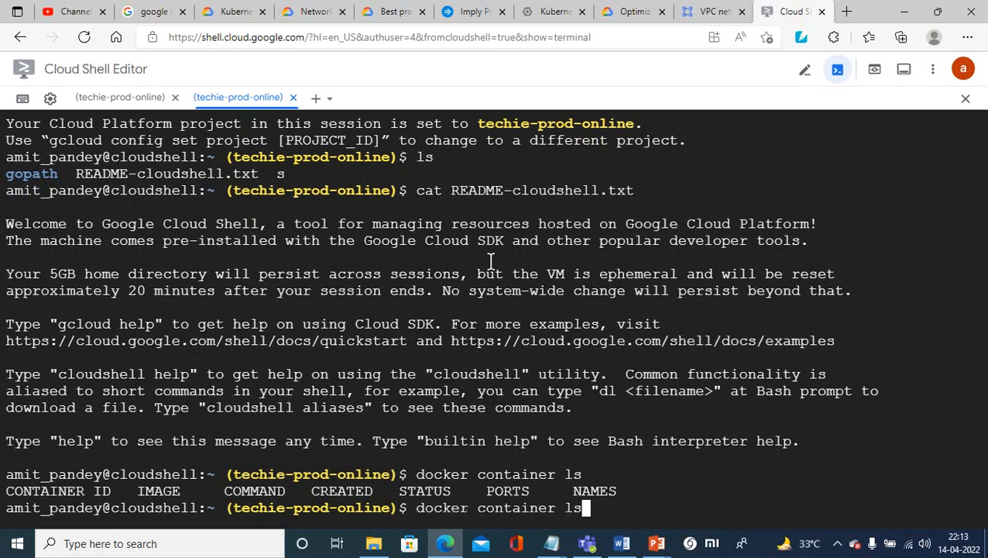
key("BackSpace")
key("BackSpace")
key("BackSpace")
key("Return")
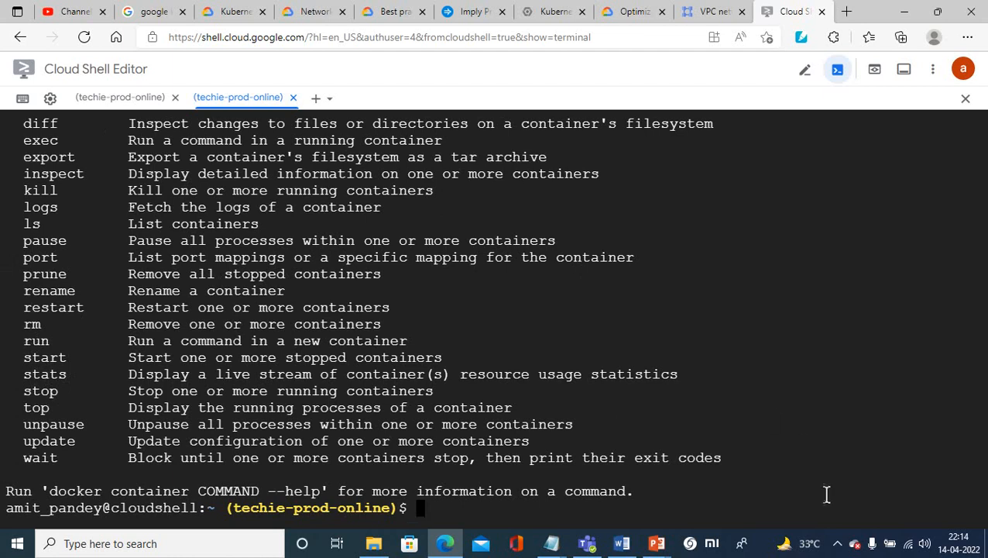
left_click(844, 548)
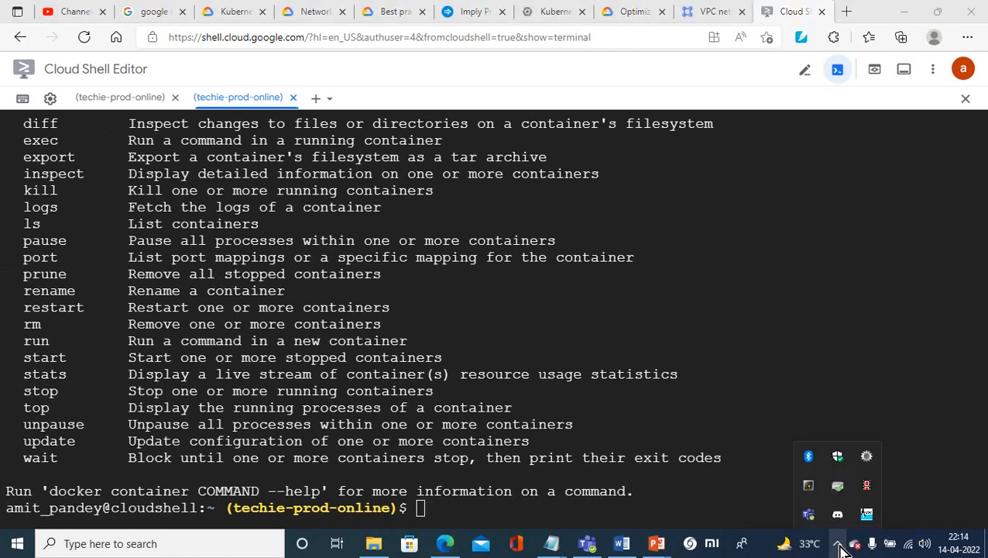
left_click(865, 497)
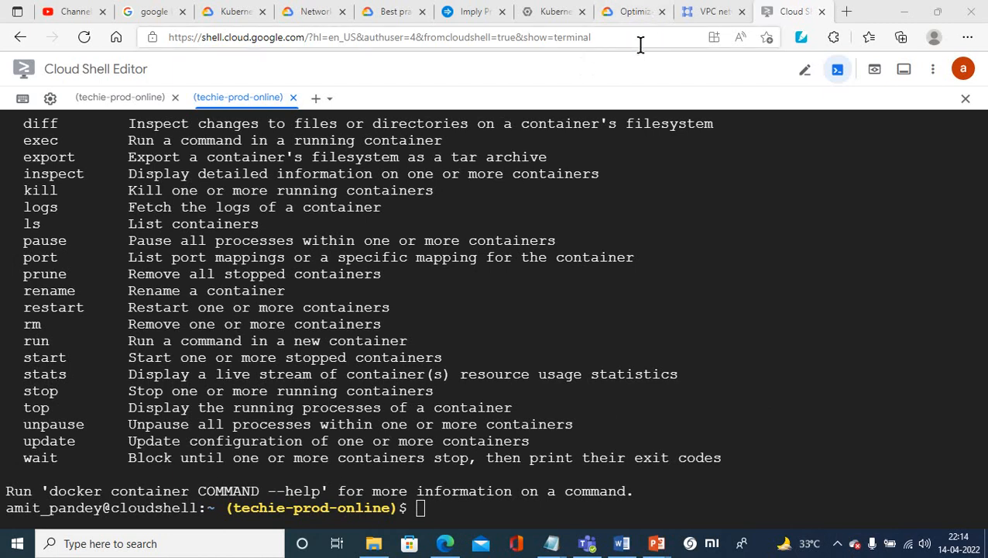
Open the details page of cluster-test1 in Kubernetes Engine, review its settings, and consult the help for Default node zones
left_click(553, 12)
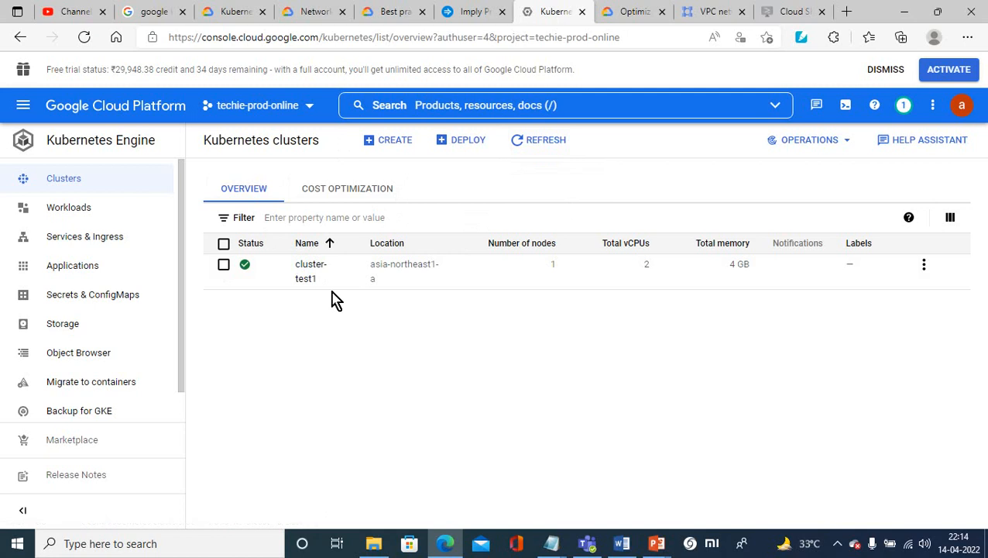
left_click(308, 276)
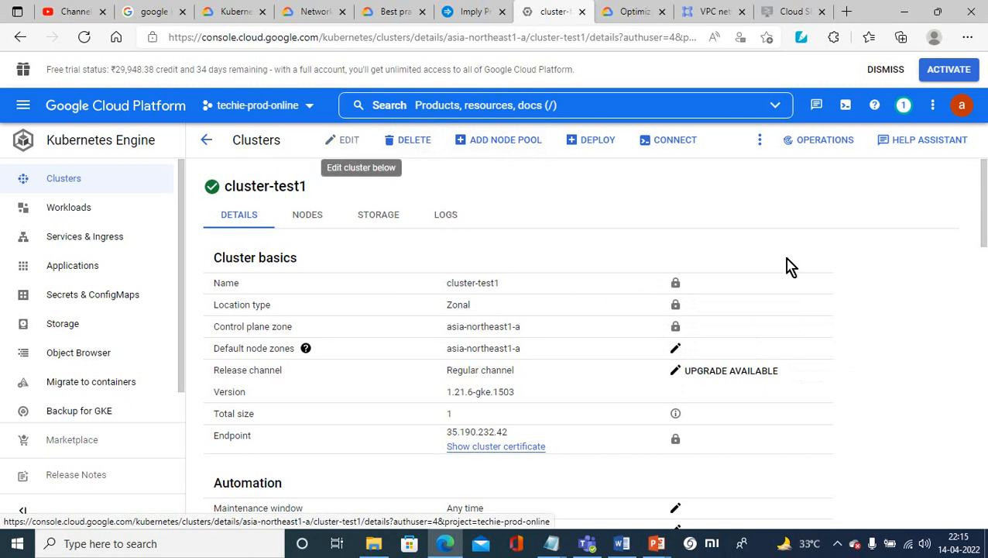
left_click_drag(984, 194, 985, 496)
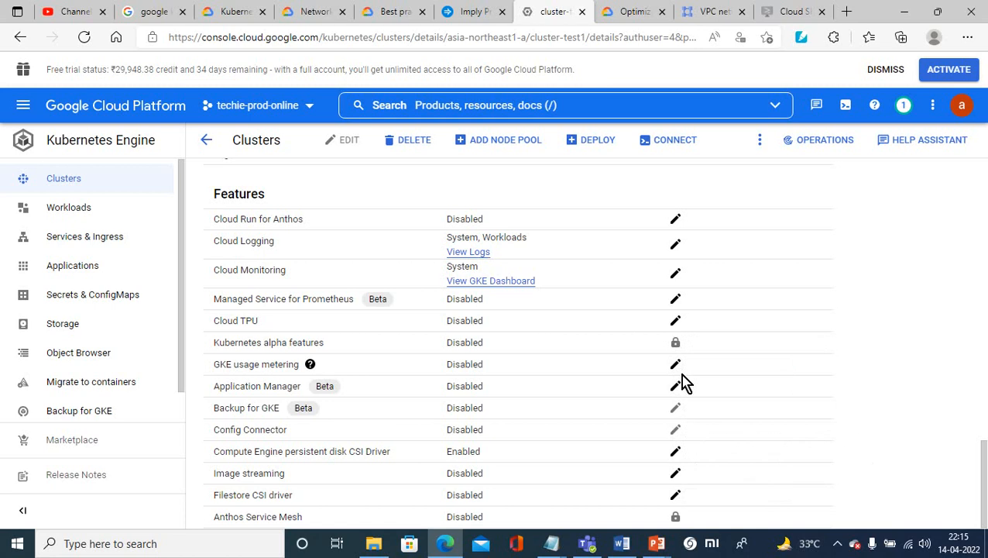
left_click_drag(981, 496, 959, 199)
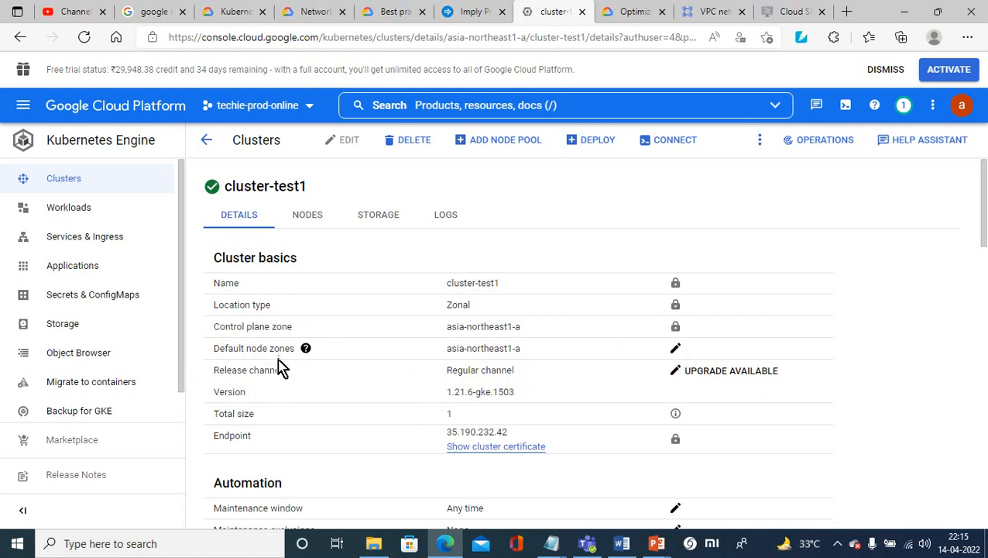
left_click(307, 351)
mouse_move(305, 351)
Examine the upgrade versions offered for the cluster's Regular release channel and leave the version editor without saving
left_click(735, 372)
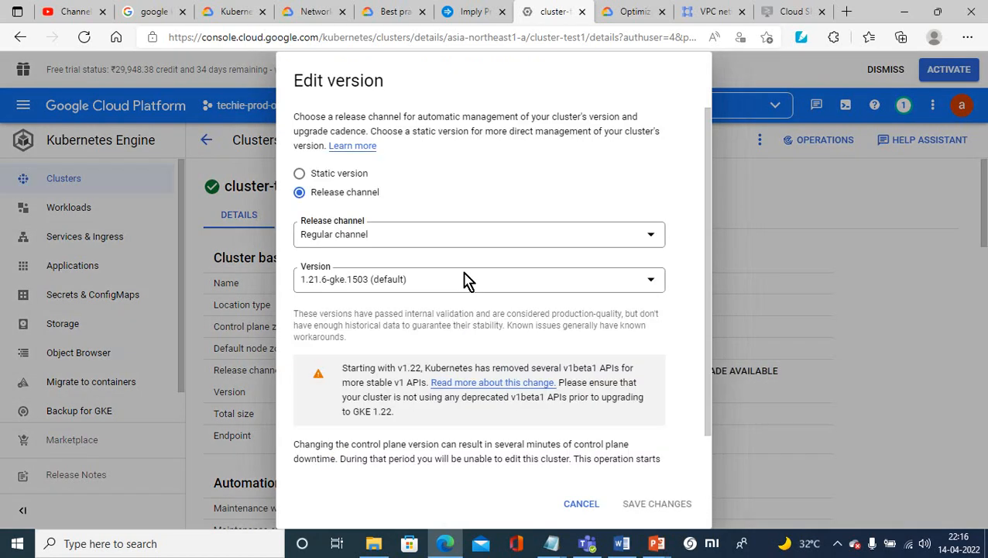
left_click(379, 278)
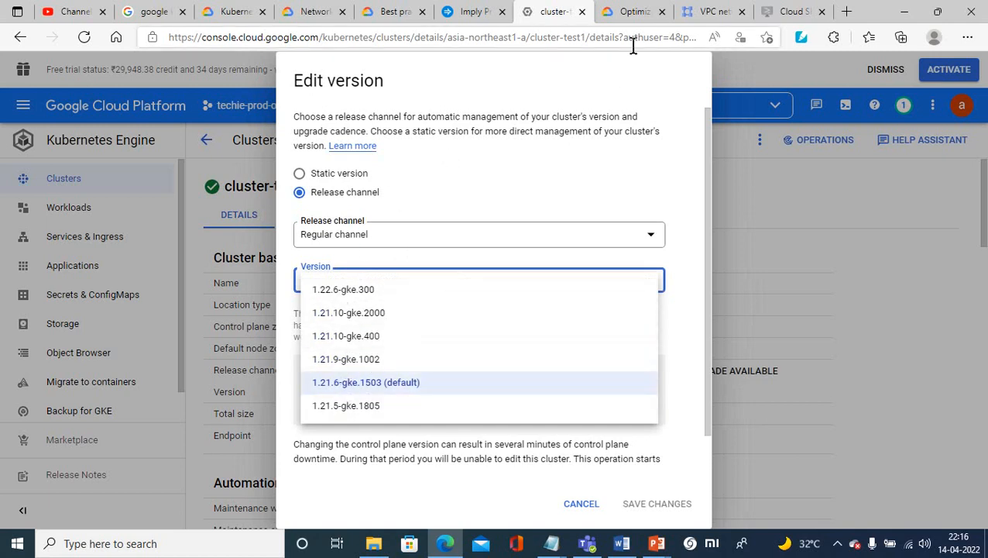
left_click(952, 276)
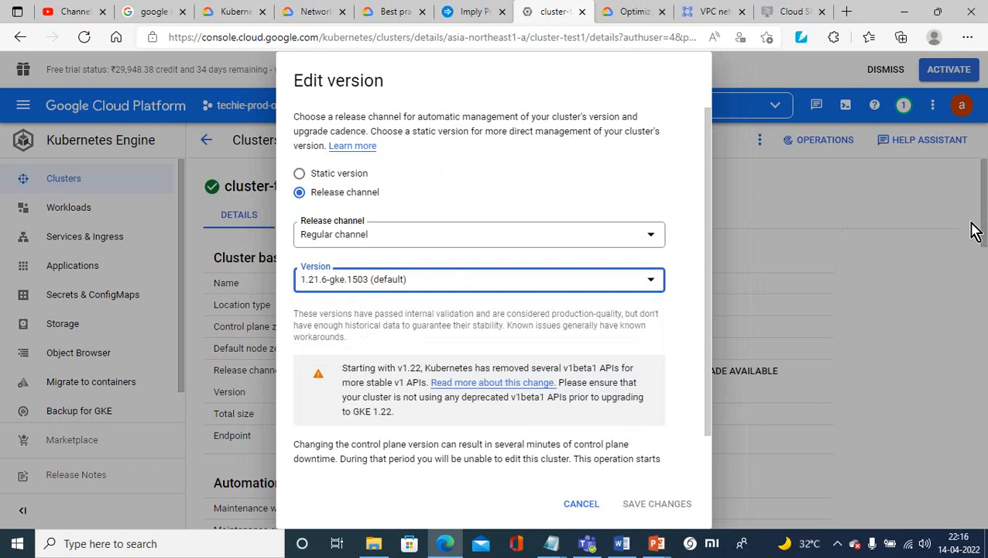
left_click(933, 255)
View the cluster's Vertical Pod Autoscaling setting in the Automation section and close it without saving
left_click_drag(981, 231, 983, 276)
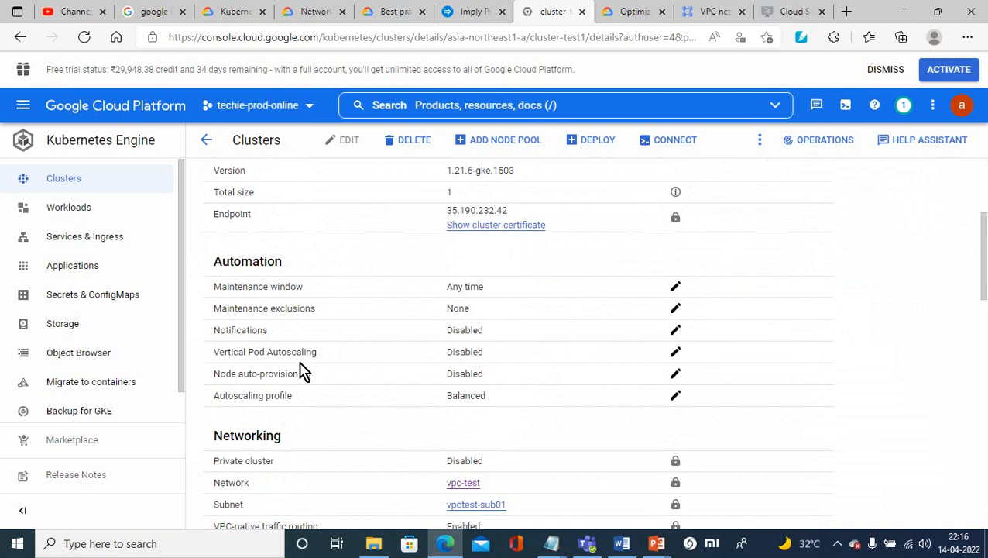
left_click(675, 352)
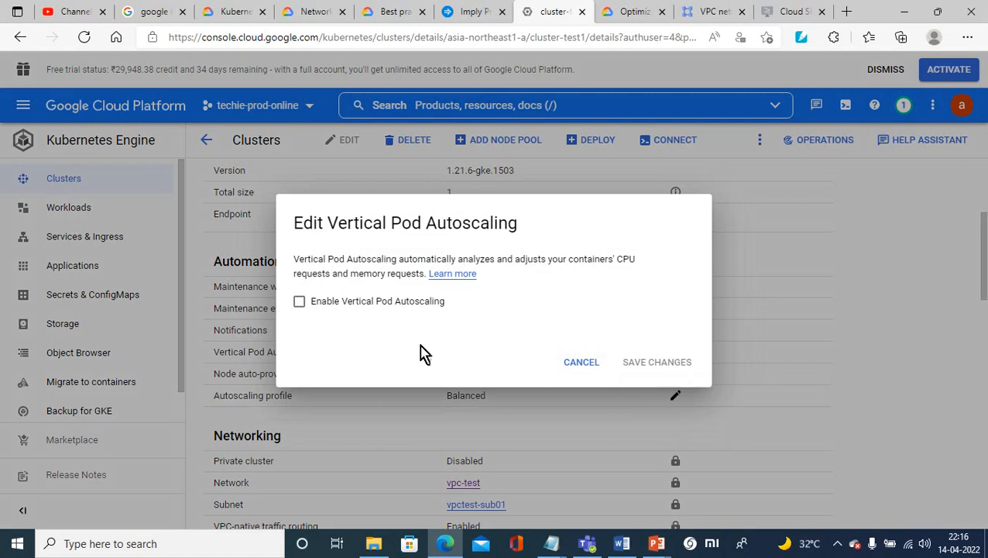
left_click(589, 365)
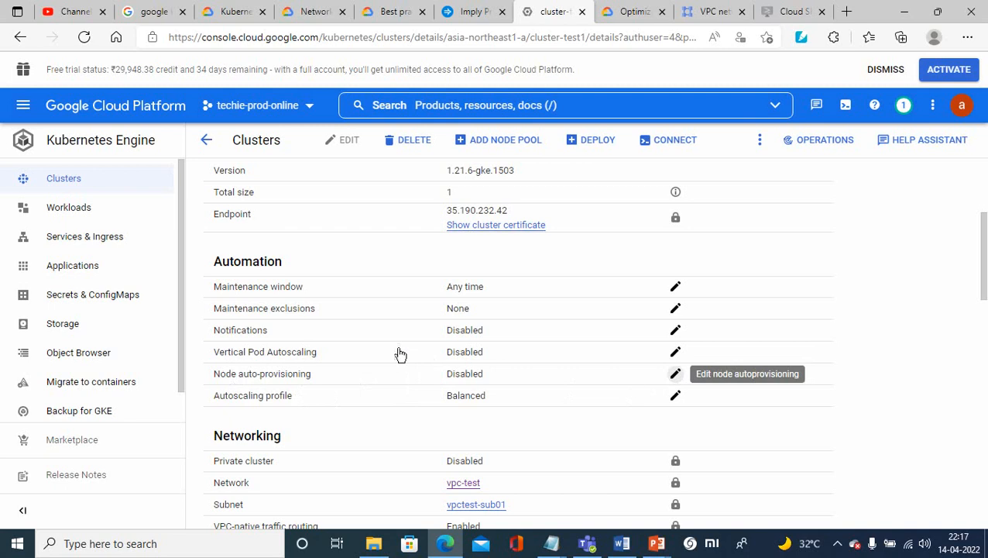
Inspect the autoscaling profile options in the node auto-provisioning settings, try Optimize utilization, and discard the change
left_click(676, 375)
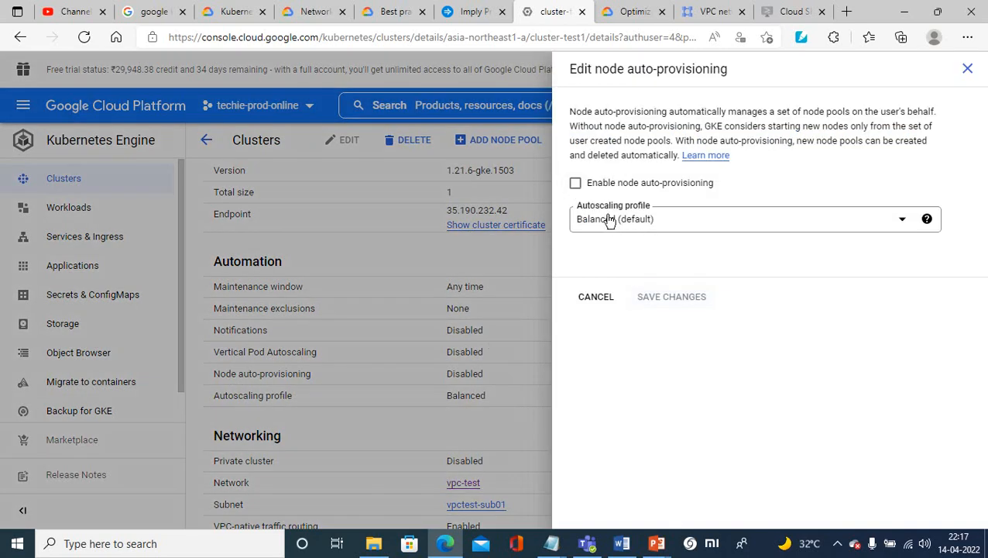
left_click(665, 224)
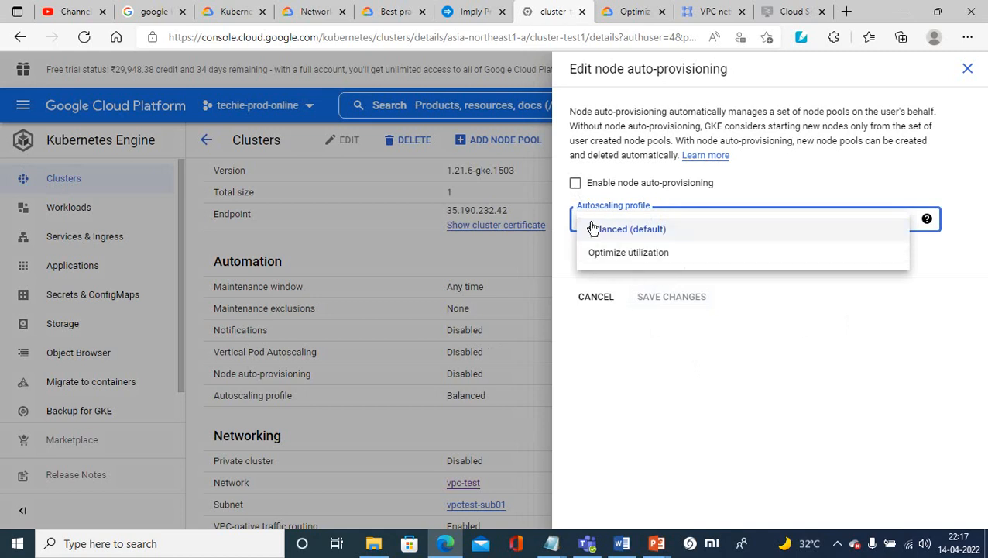
left_click(735, 380)
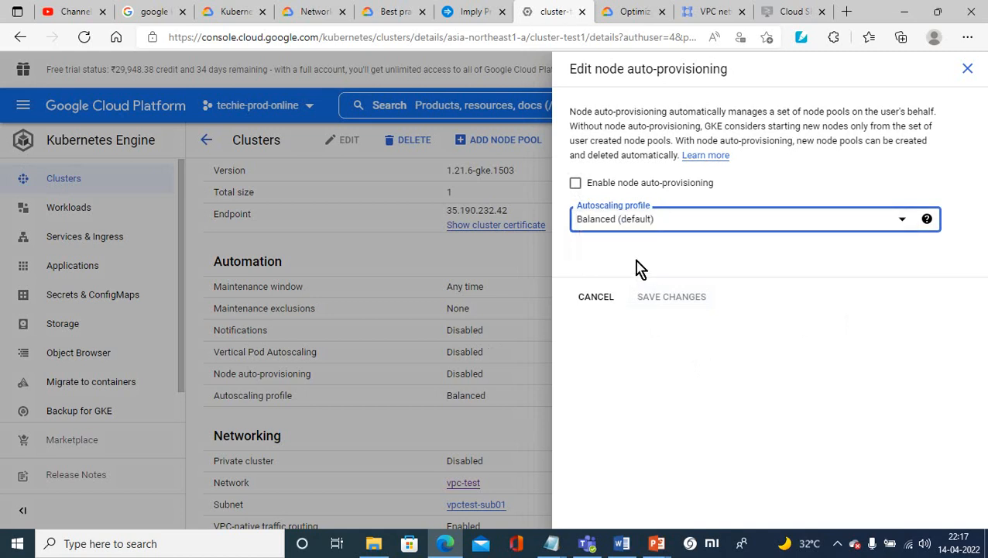
left_click(617, 221)
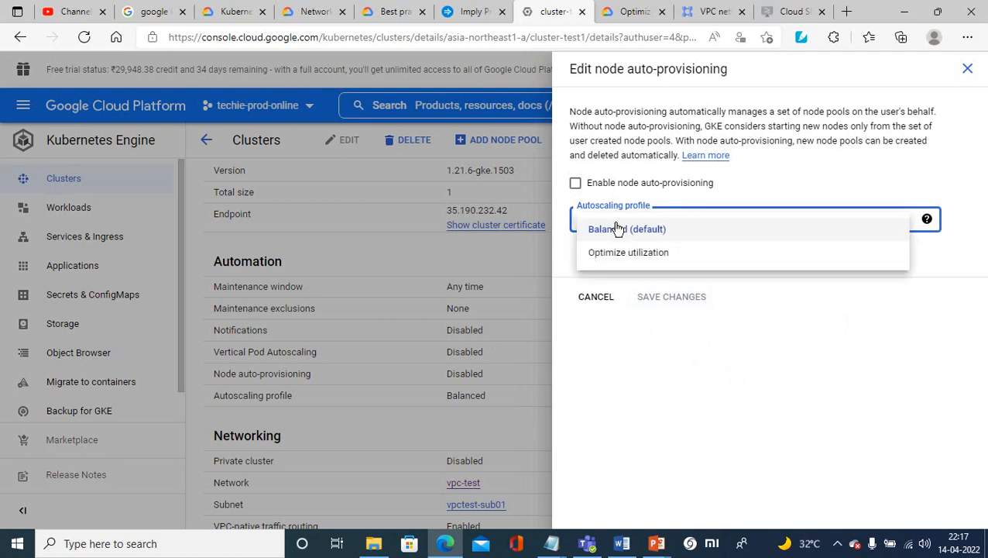
left_click(609, 254)
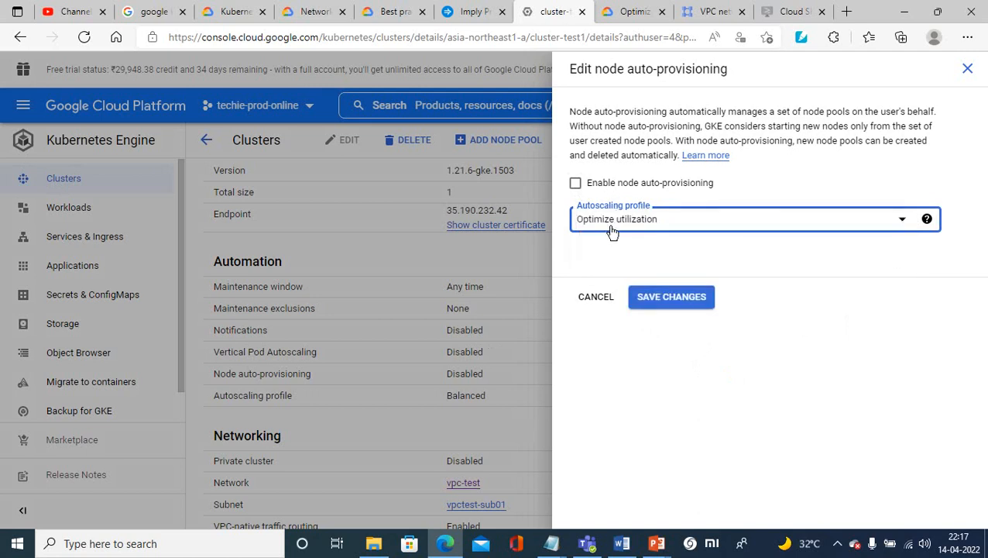
left_click(592, 298)
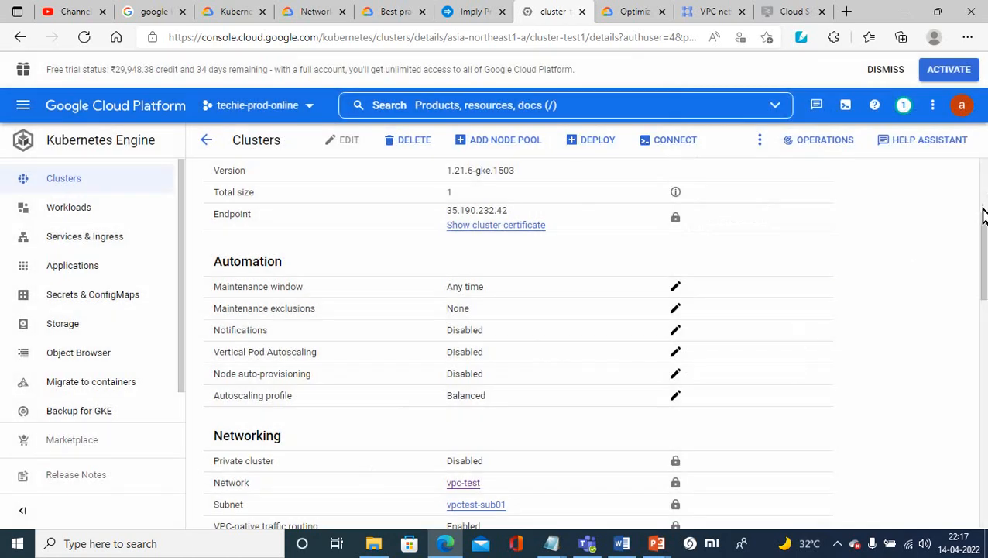
Examine the cluster's Networking section, checking which settings are locked against editing, such as maximum pods per node
left_click_drag(984, 215, 984, 287)
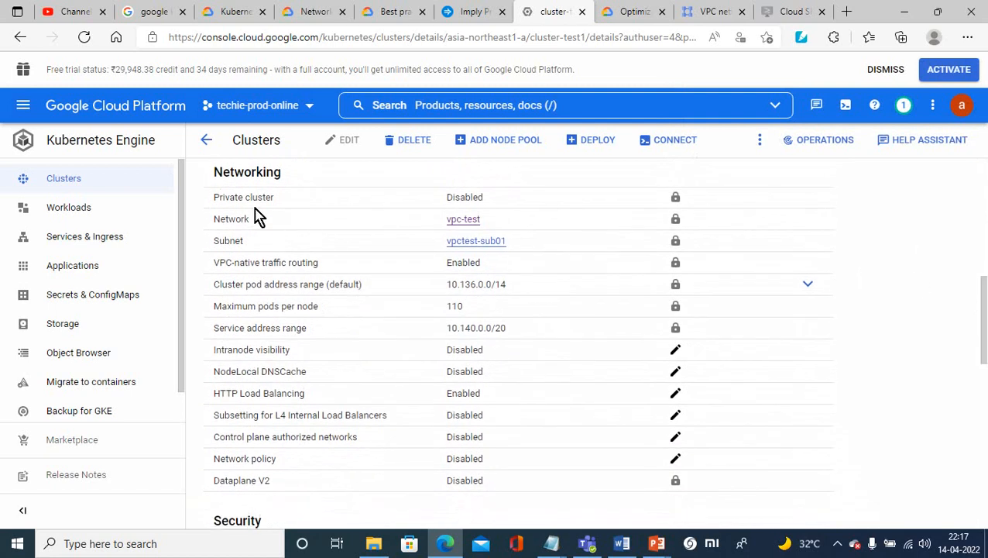
mouse_move(680, 208)
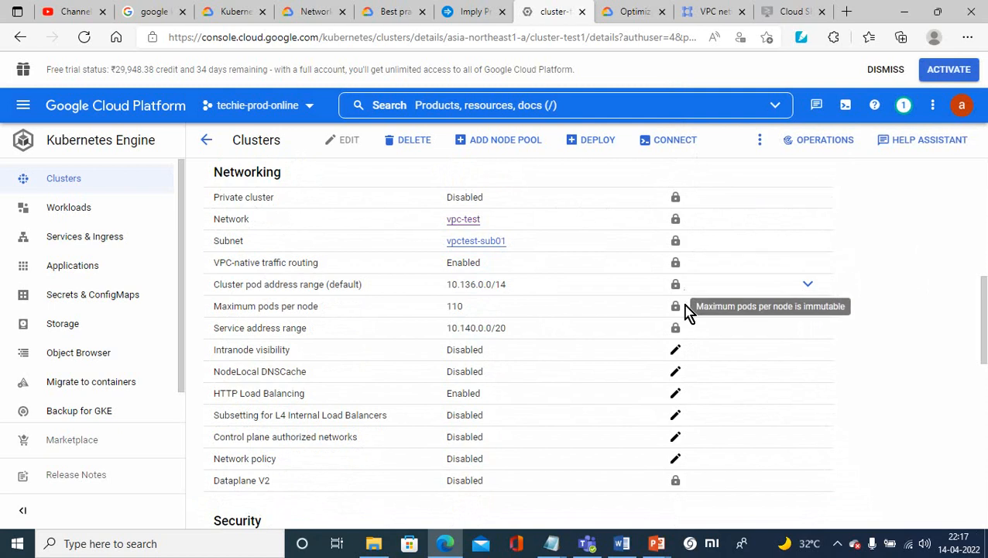
mouse_move(680, 334)
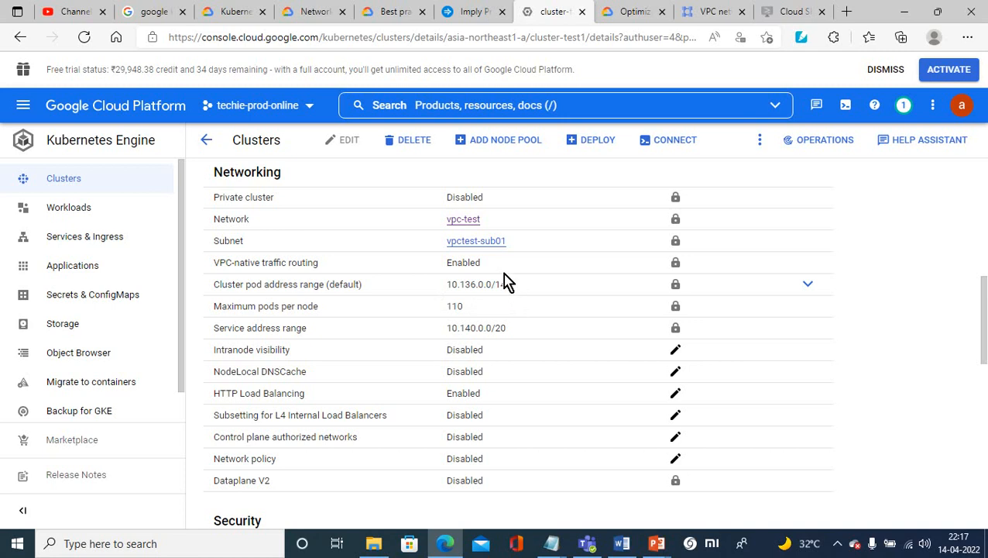
Search Google for "visual subnet calculator" in a new browser tab
left_click(847, 12)
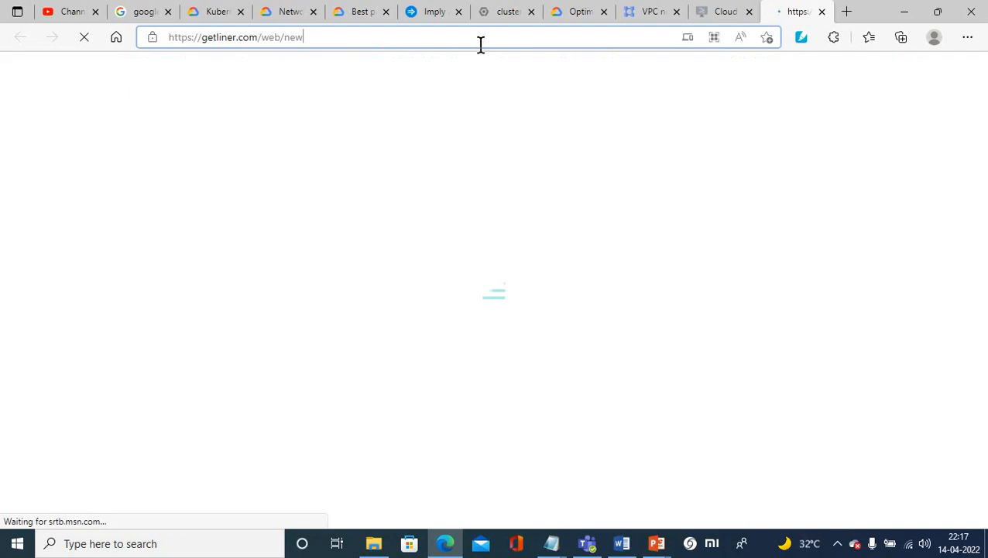
left_click(481, 44)
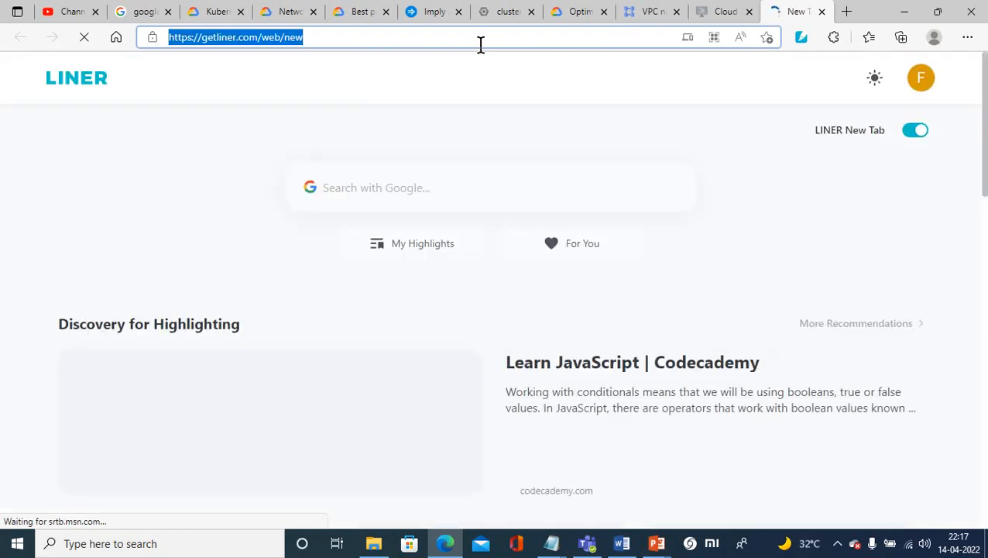
type("google")
key("Return")
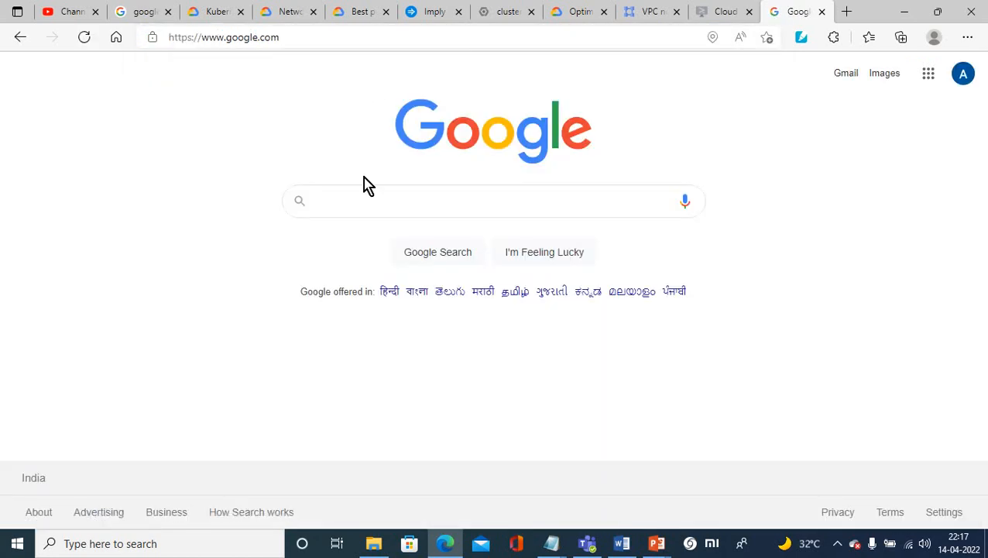
type("vi")
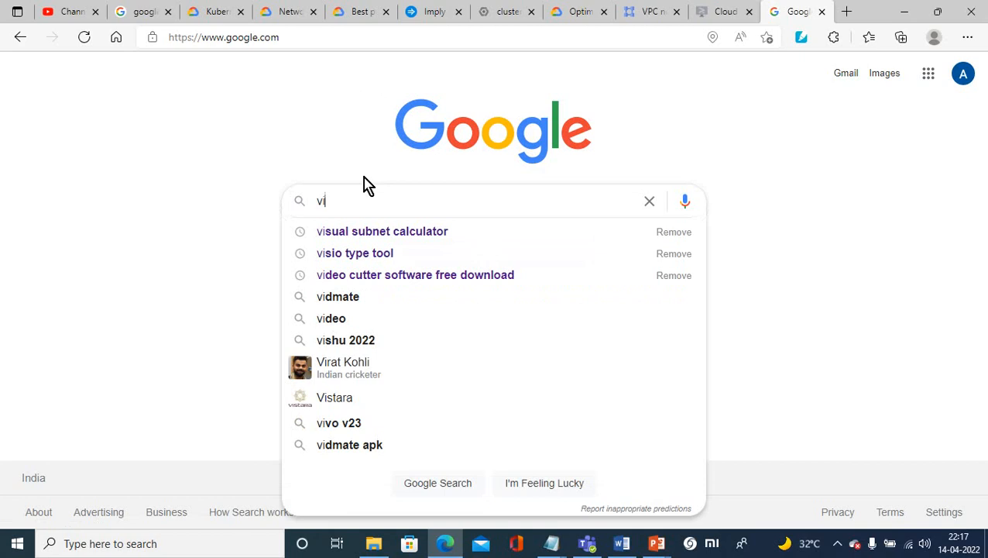
left_click(377, 234)
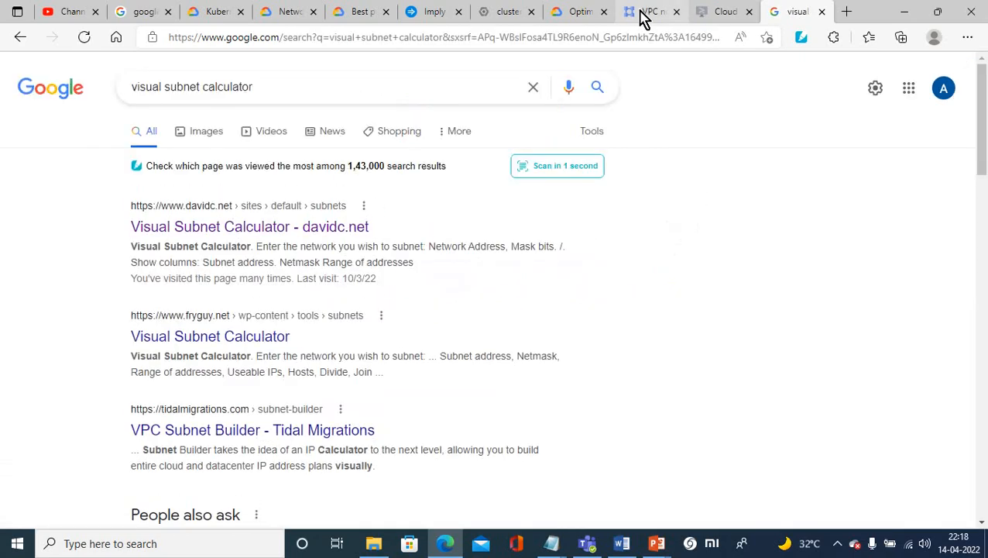
Return to the cluster-test1 details page and review its Features section
left_click(504, 15)
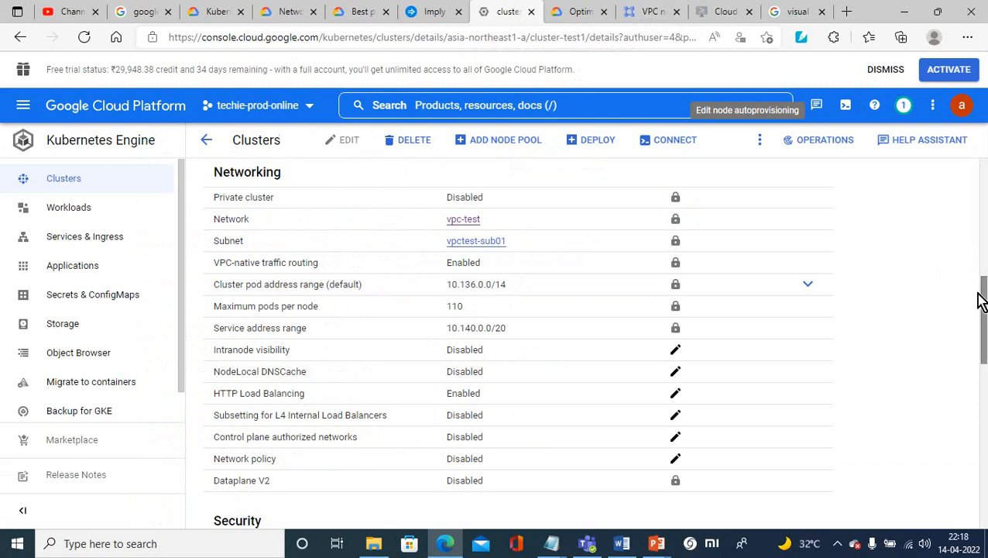
left_click_drag(981, 302, 985, 492)
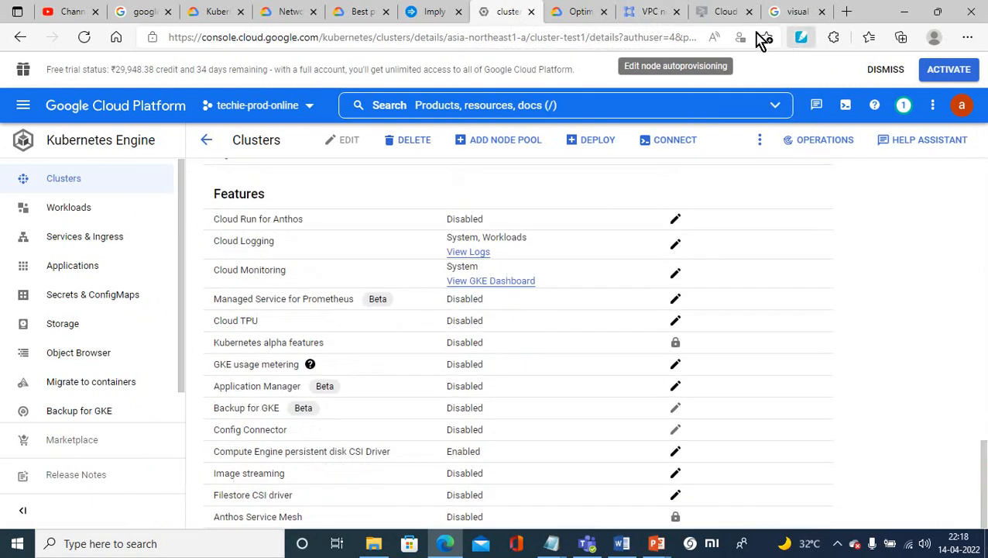
Switch to the Cloud Shell terminal and try to list the cluster's nodes with kubernets get nodes
left_click(724, 14)
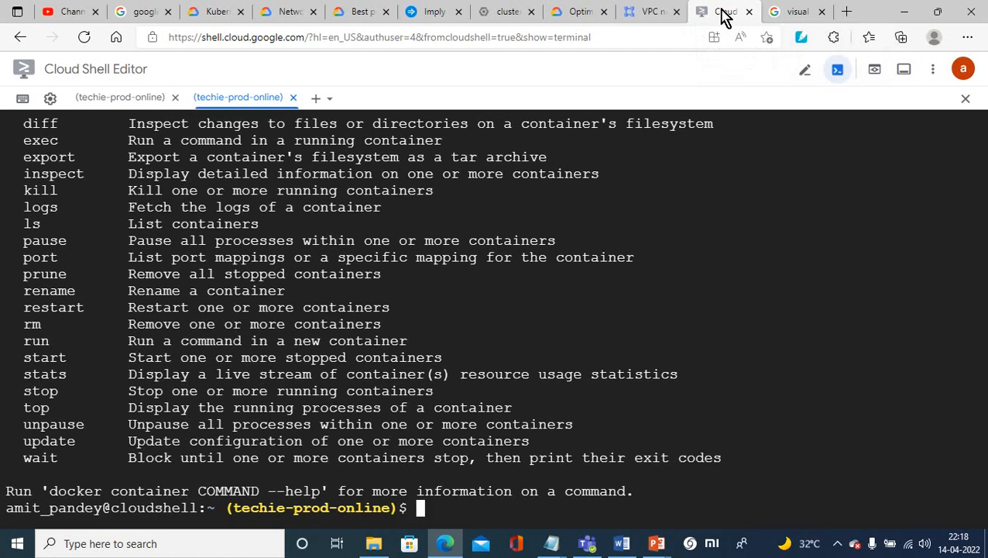
type("kuberne")
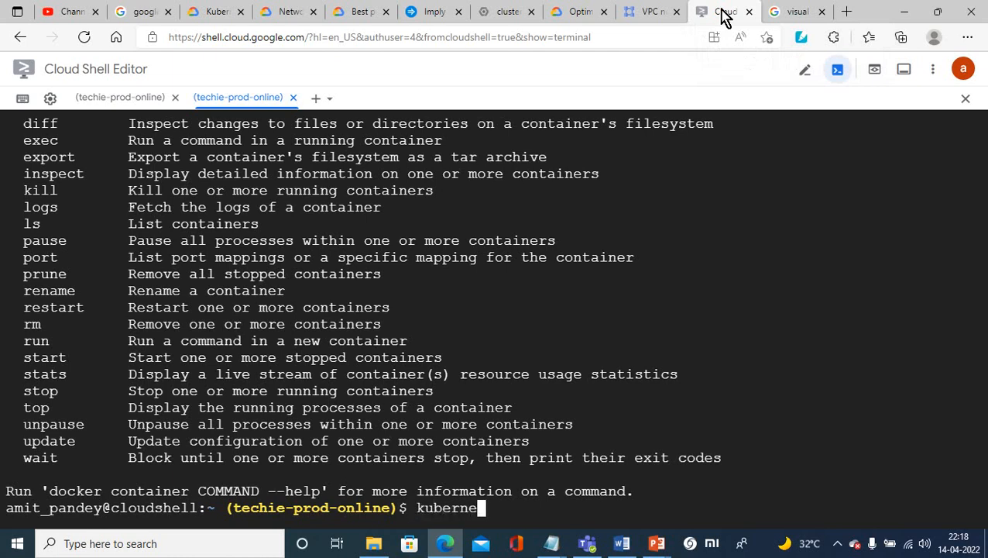
type("ts ge")
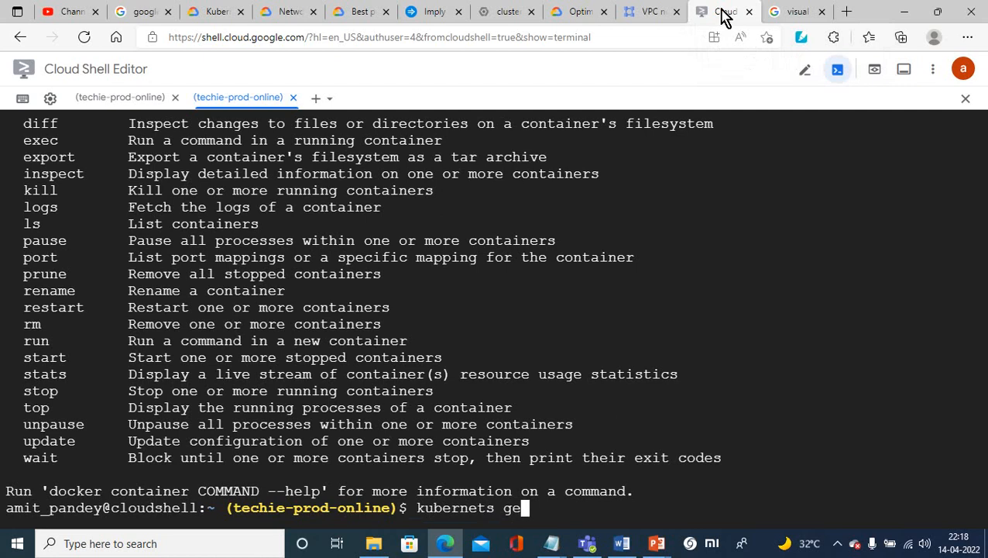
type("t nodes")
key("Return")
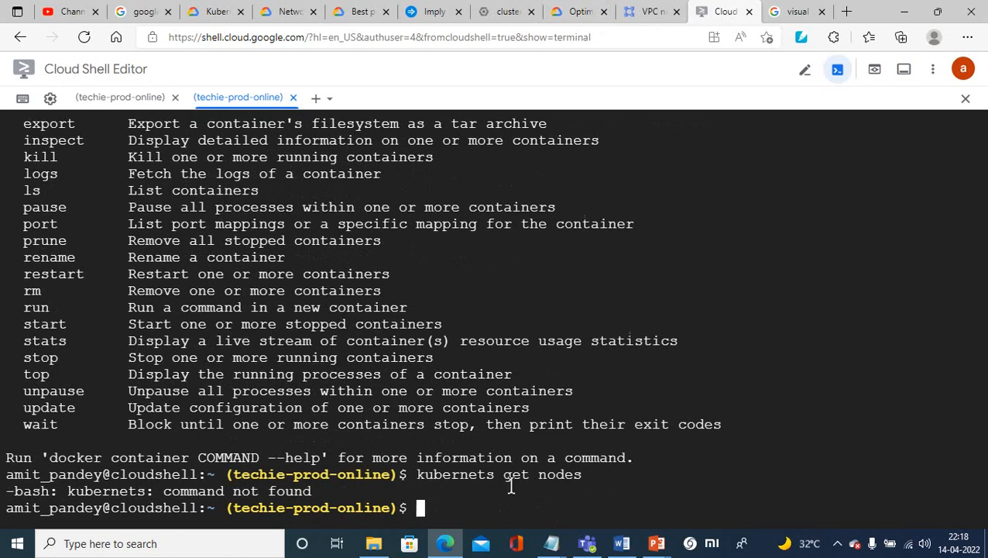
Run kubectl get nodes in Cloud Shell to list the cluster's nodes
type("kubectl")
type("get ")
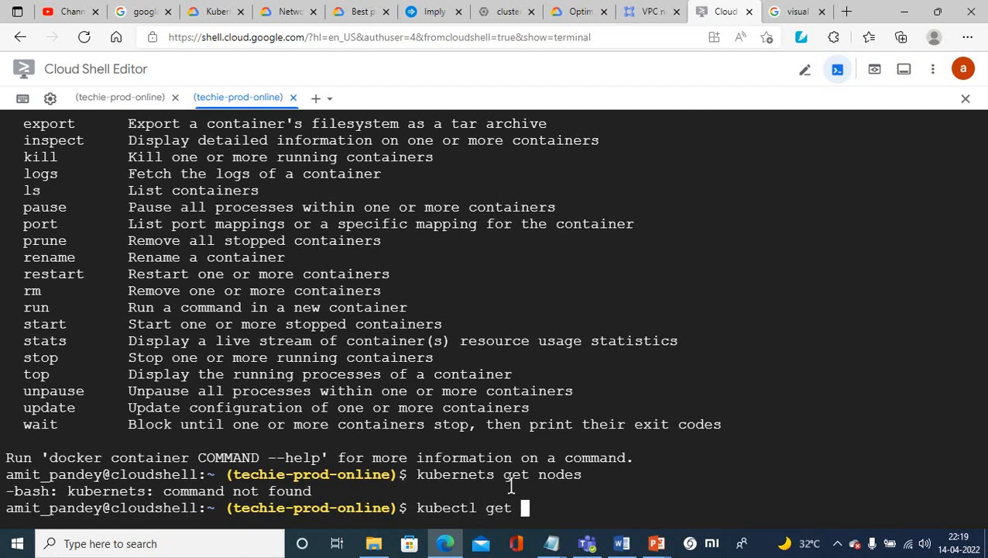
type("nodes")
key("Return")
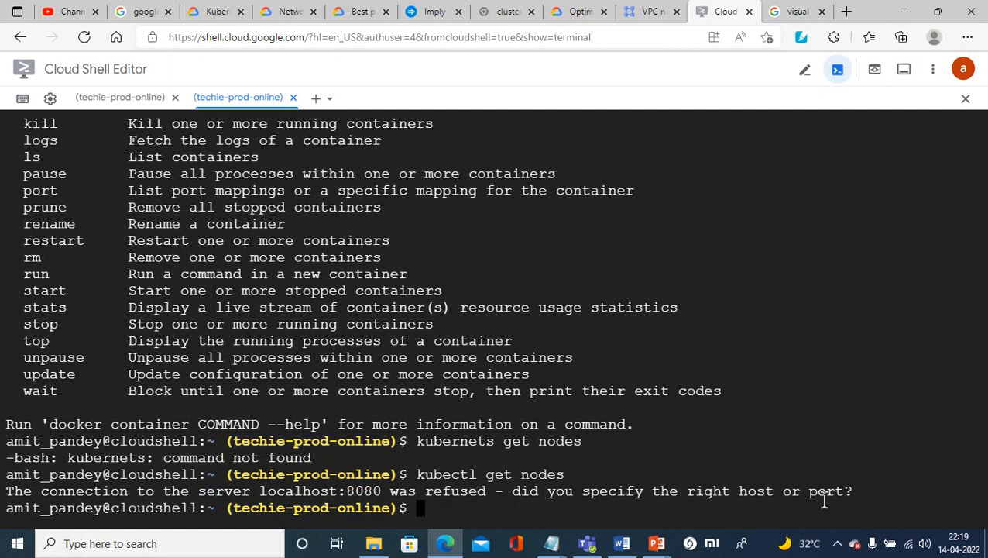
Run kubectl get node in Cloud Shell to query the cluster's nodes
key("Up")
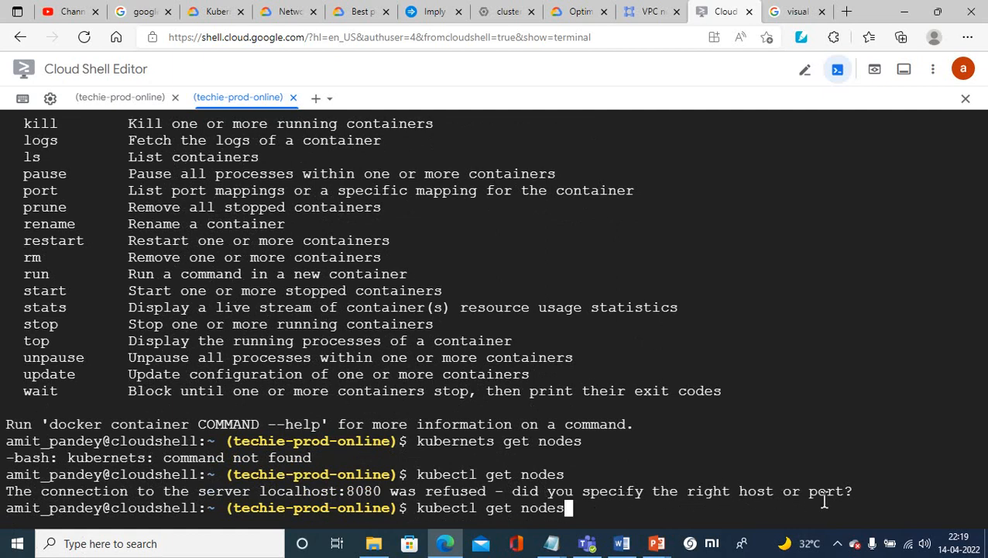
key("BackSpace")
key("Return")
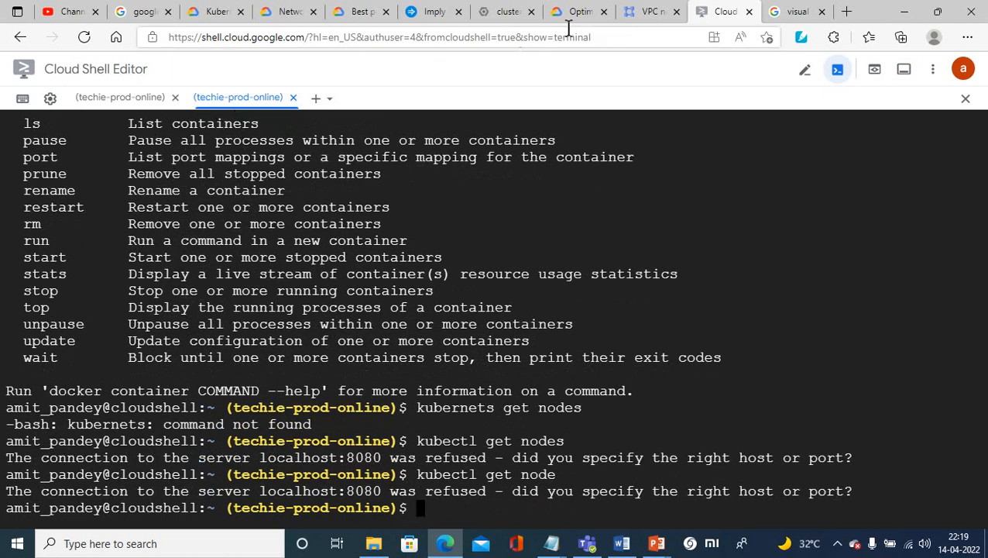
Go back to the cluster-test1 details page and return from it to the Kubernetes clusters overview
left_click(643, 16)
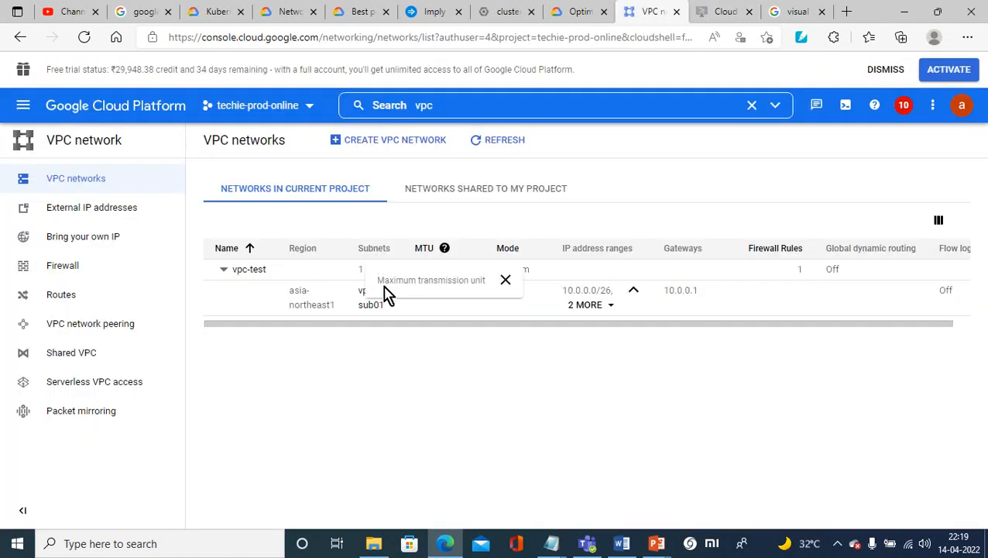
left_click(508, 17)
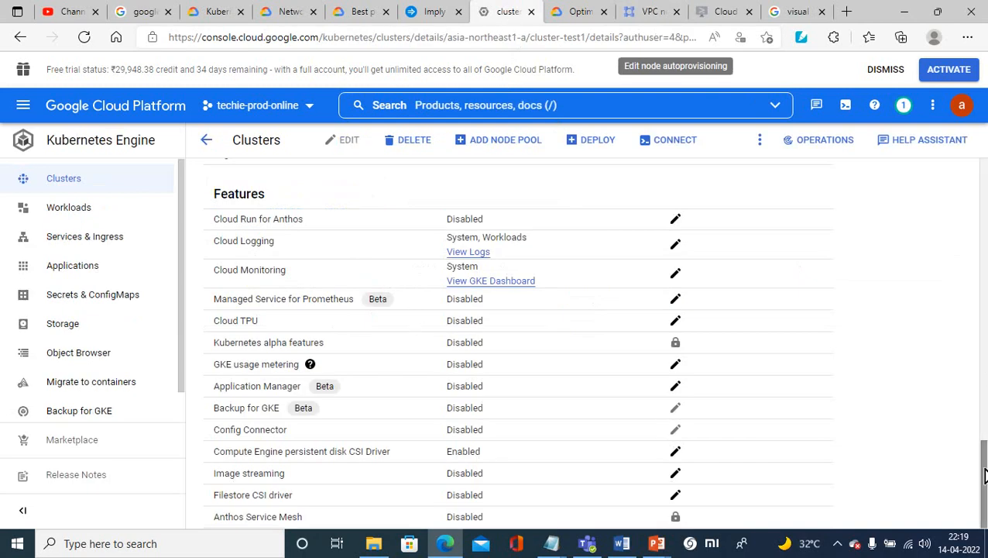
left_click_drag(984, 475, 960, 176)
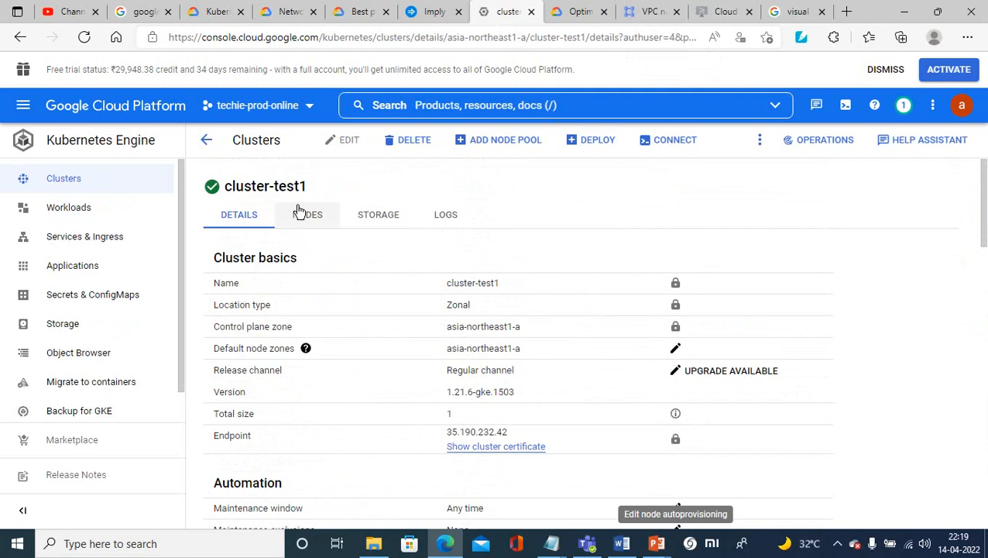
left_click(208, 145)
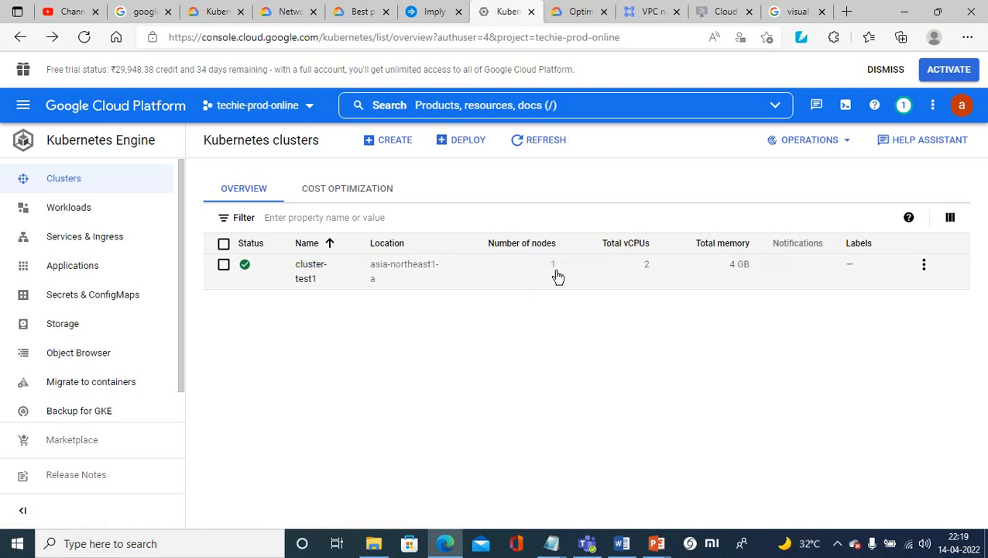
Switch back to the Cloud Shell terminal and rerun docker container to display its subcommands
left_click(722, 15)
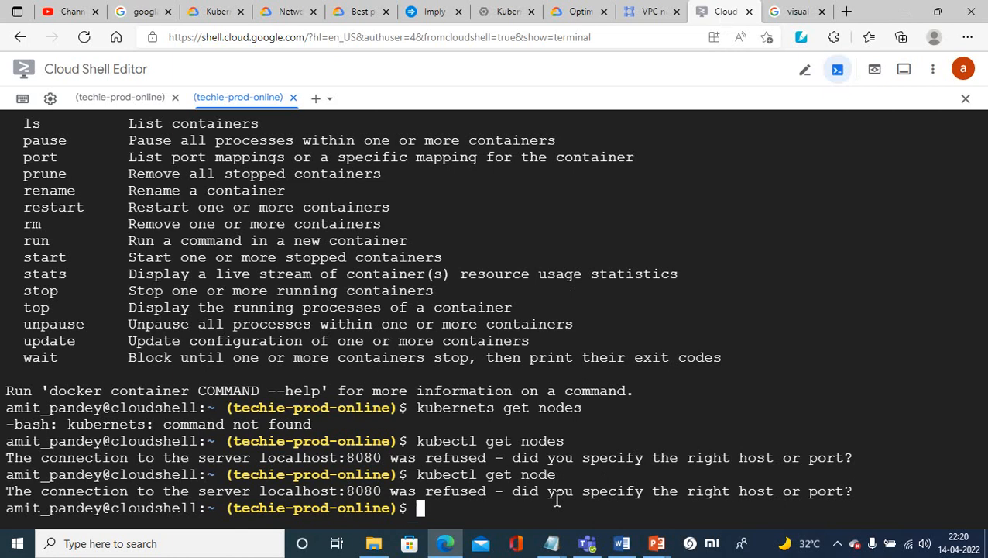
key("Up")
key("Up")
key("Up")
key("Up")
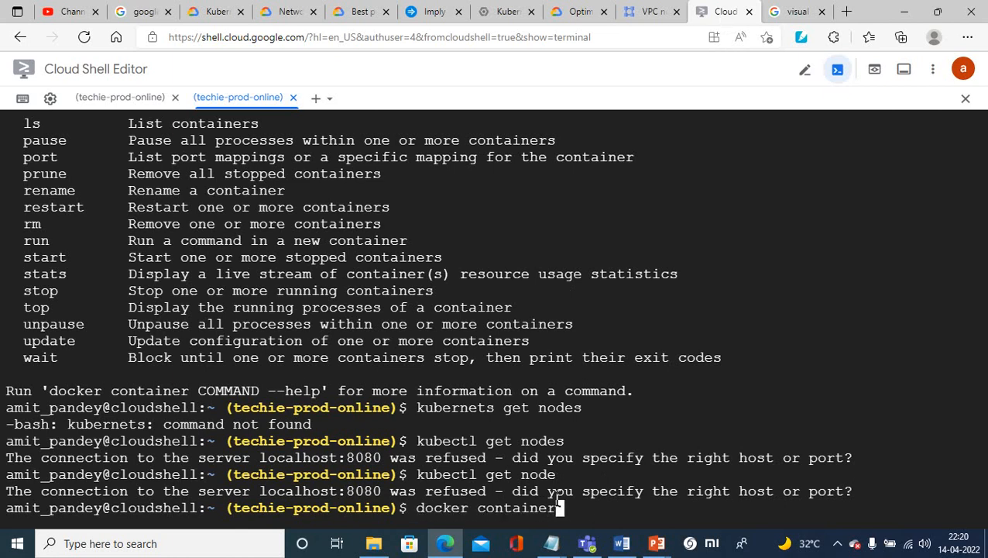
key("Return")
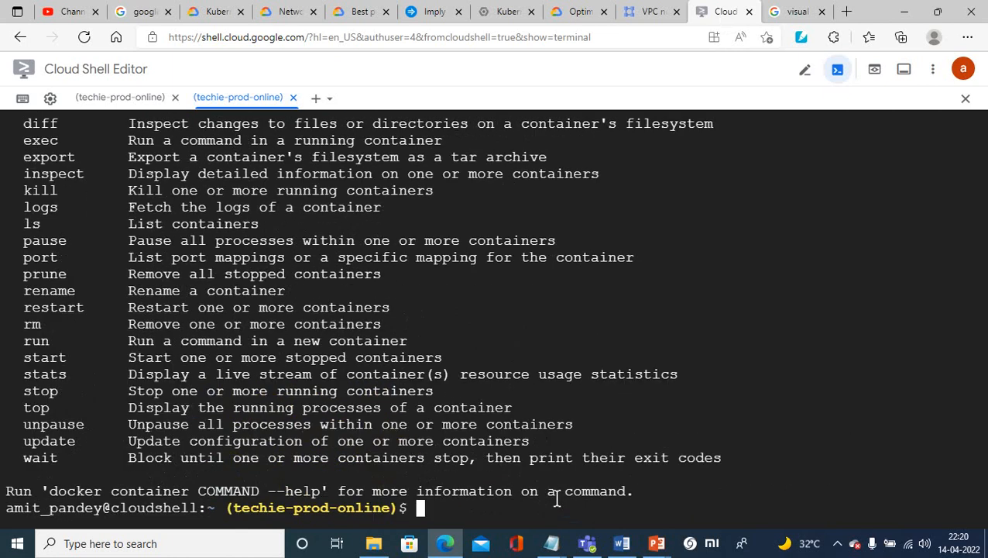
Reduce the earlier kubectl get nodes command to kubectl and run it to display the general kubectl help
key("Up")
key("Up")
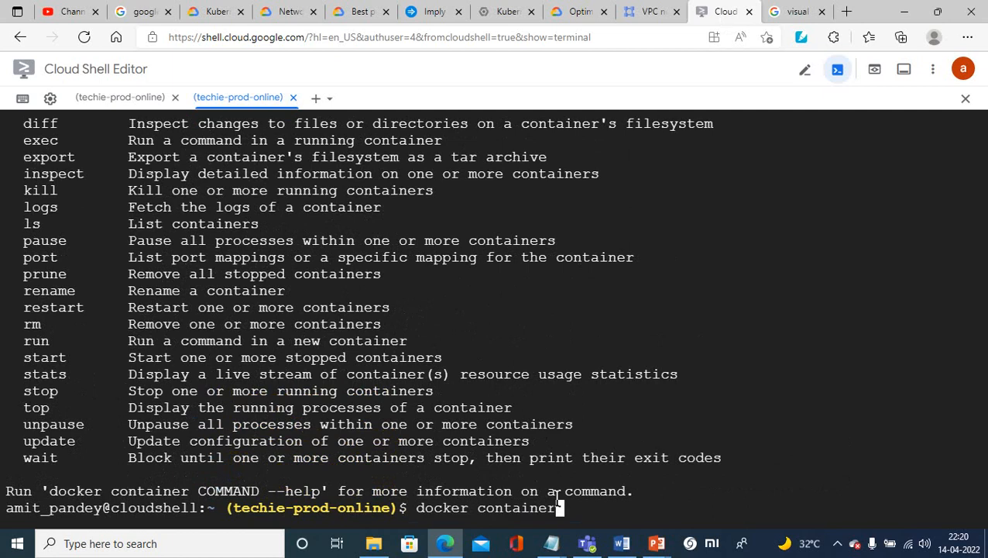
key("Up")
key("Up")
key("BackSpace")
key("BackSpace")
key("Down")
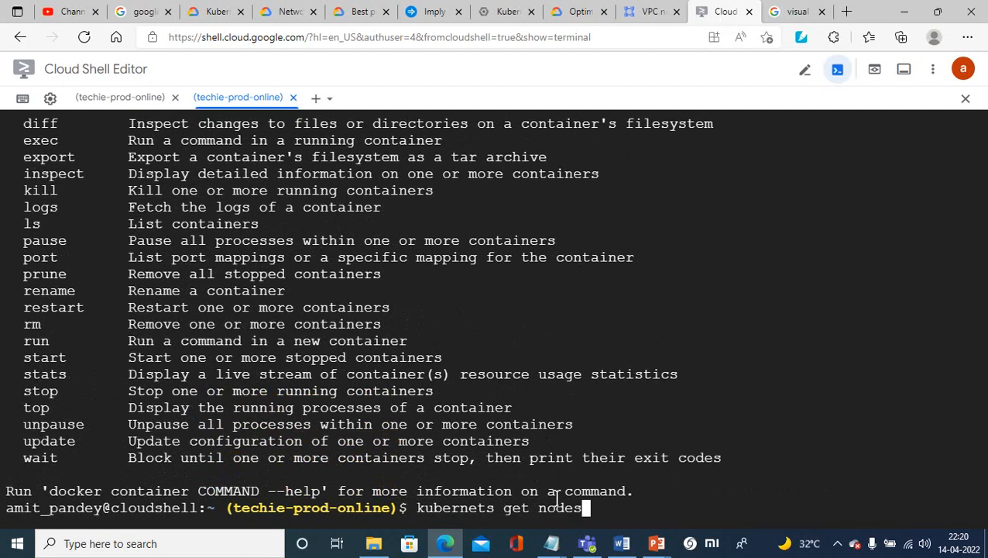
key("Down")
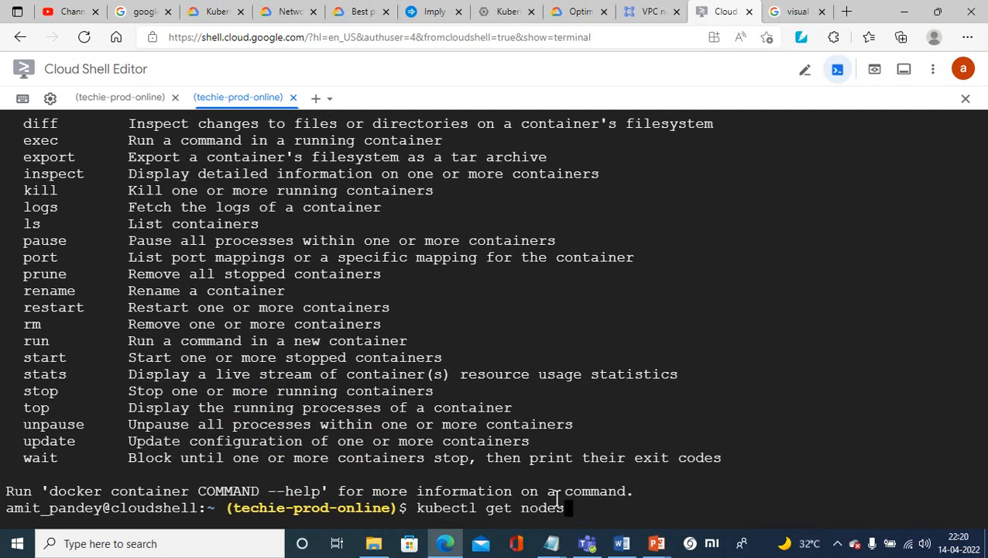
key("BackSpace")
key("BackSpace")
key("BackSpace")
key("BackSpace")
key("BackSpace")
key("BackSpace")
key("BackSpace")
key("BackSpace")
key("BackSpace")
key("BackSpace")
key("Return")
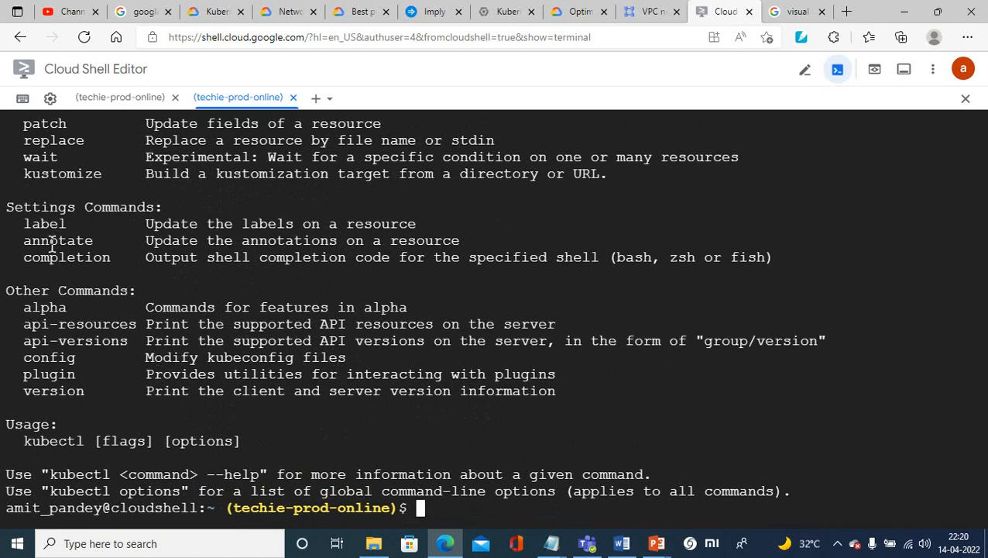
Set the Cloud Shell terminal's text size to Medium
left_click(50, 99)
mouse_move(65, 155)
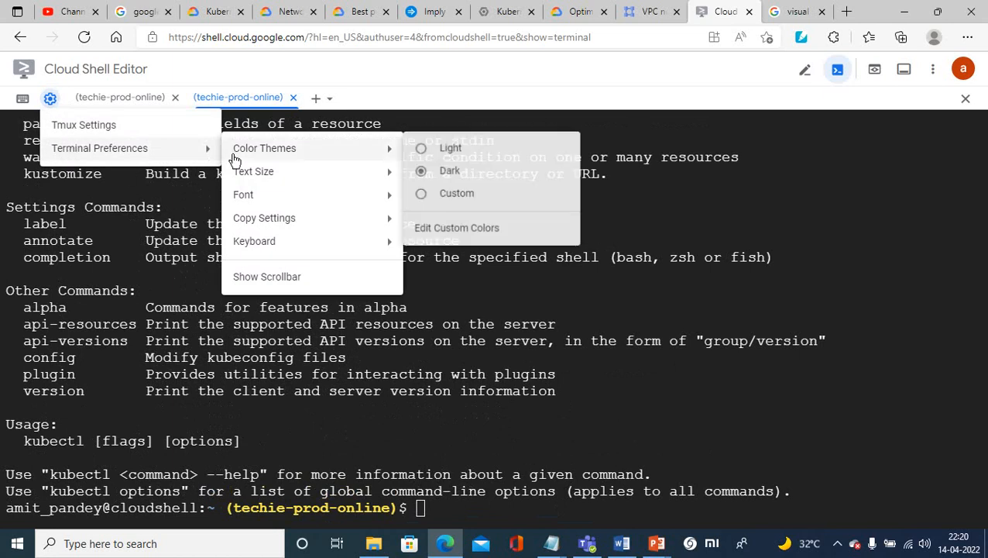
mouse_move(263, 177)
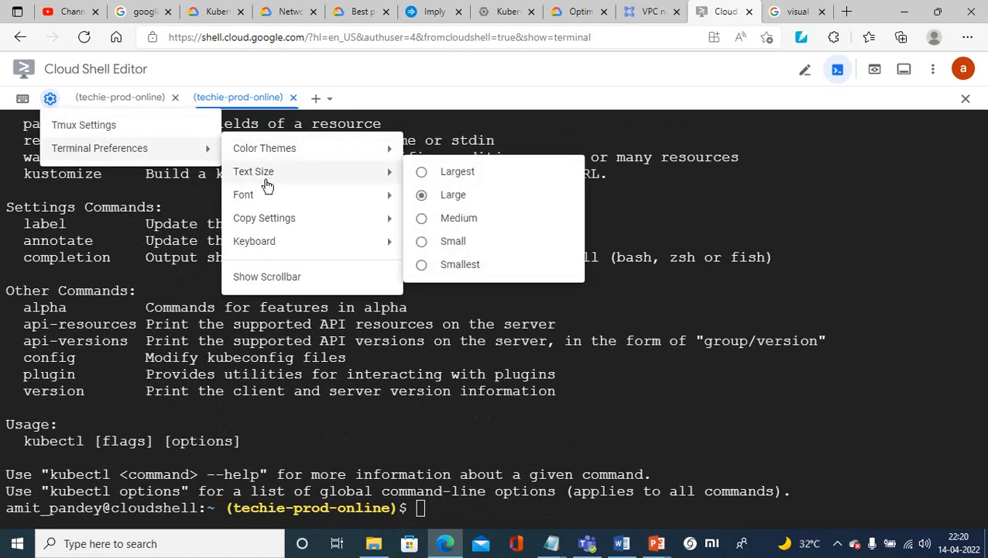
left_click(435, 223)
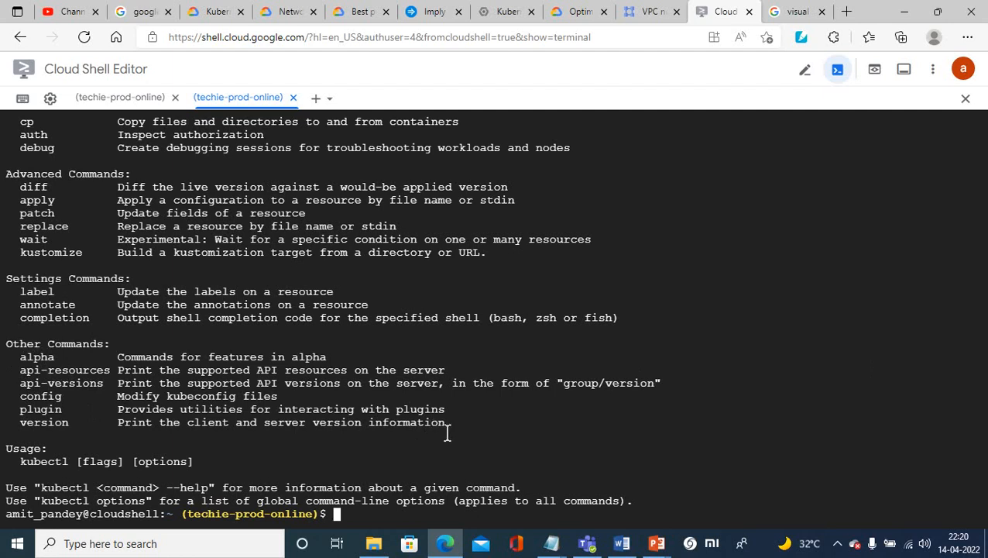
Run kubectl version and highlight its output in the terminal
type("kubectl ver")
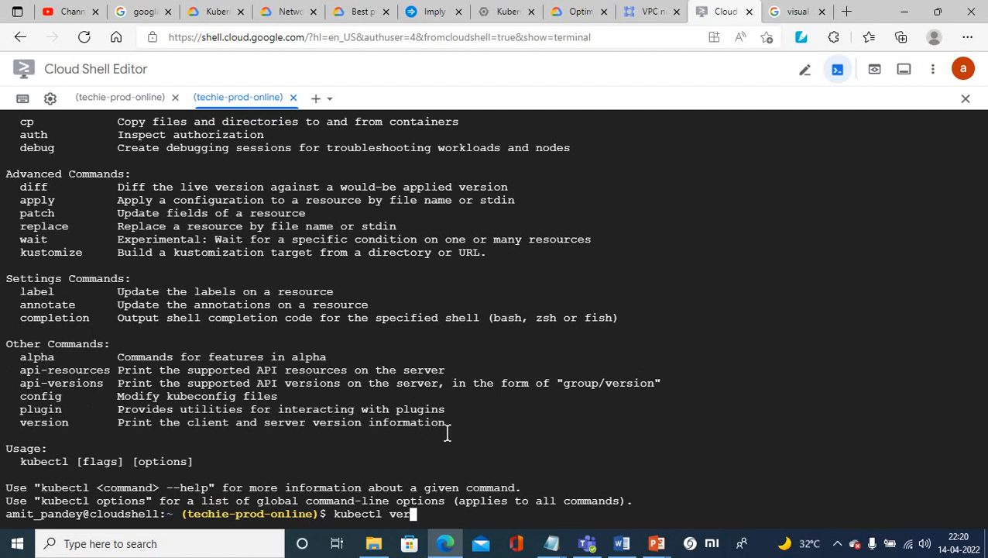
type("sion")
key("Return")
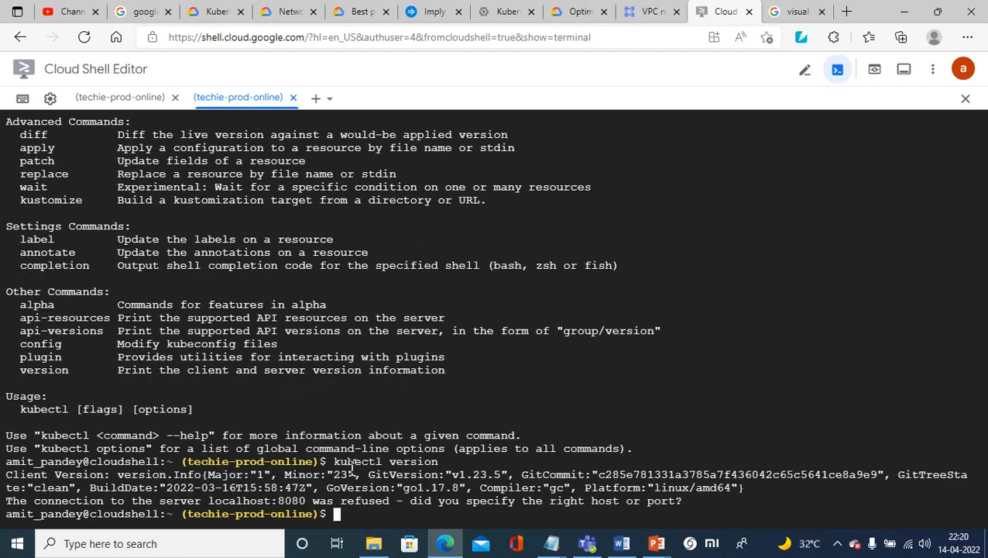
left_click_drag(4, 476, 689, 501)
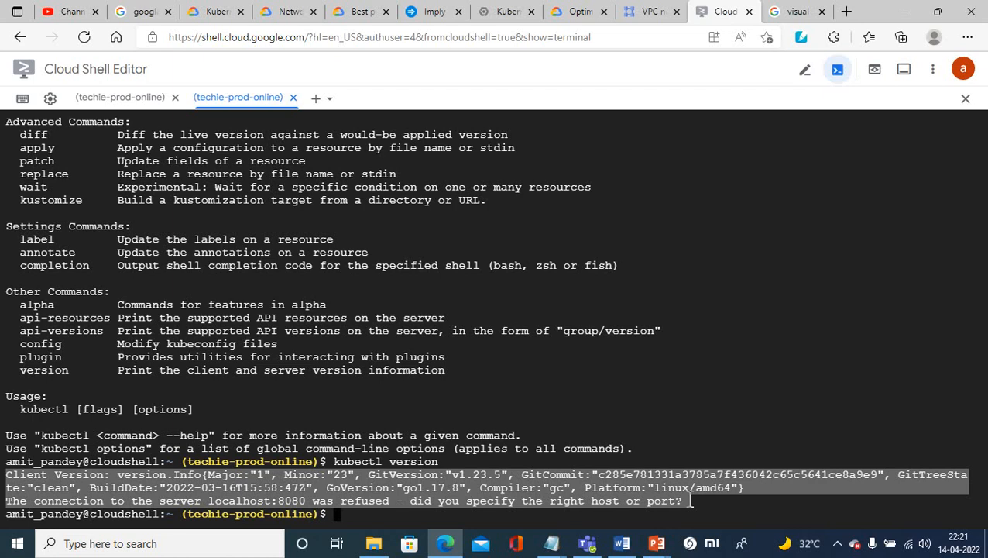
Change the previous command to kubectl get and run it without a resource type
key("Up")
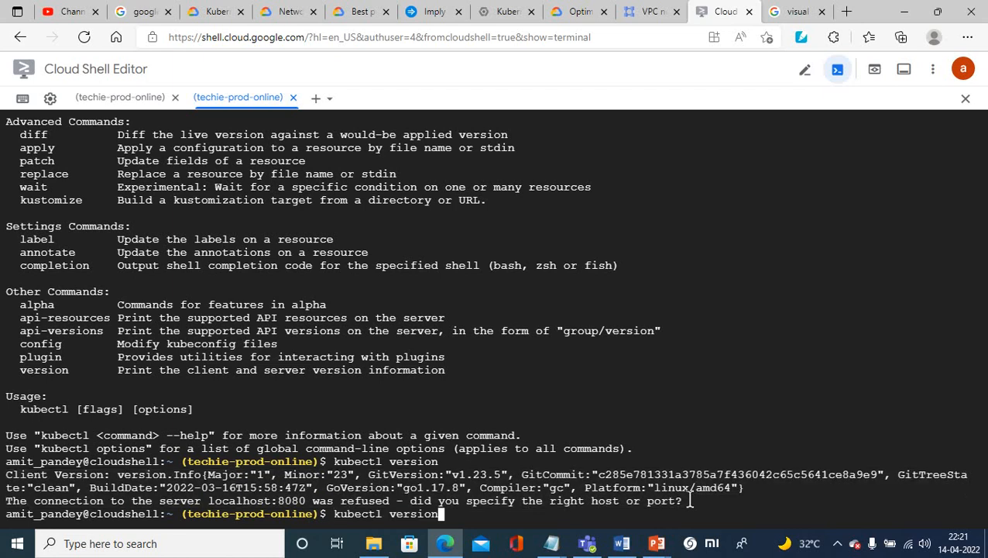
key("BackSpace")
key("BackSpace")
key("BackSpace")
key("BackSpace")
key("BackSpace")
key("BackSpace")
key("BackSpace")
type("get")
key("Return")
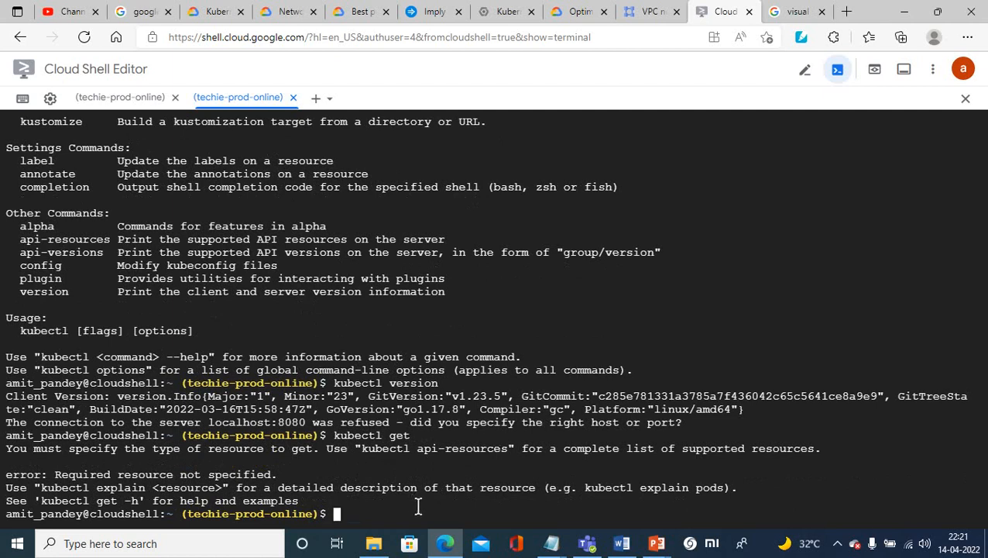
Try querying the node resource by running kubectl api-resources node
key("Up")
key("BackSpace")
key("BackSpace")
key("BackSpace")
key("BackSpace")
type("api-reso")
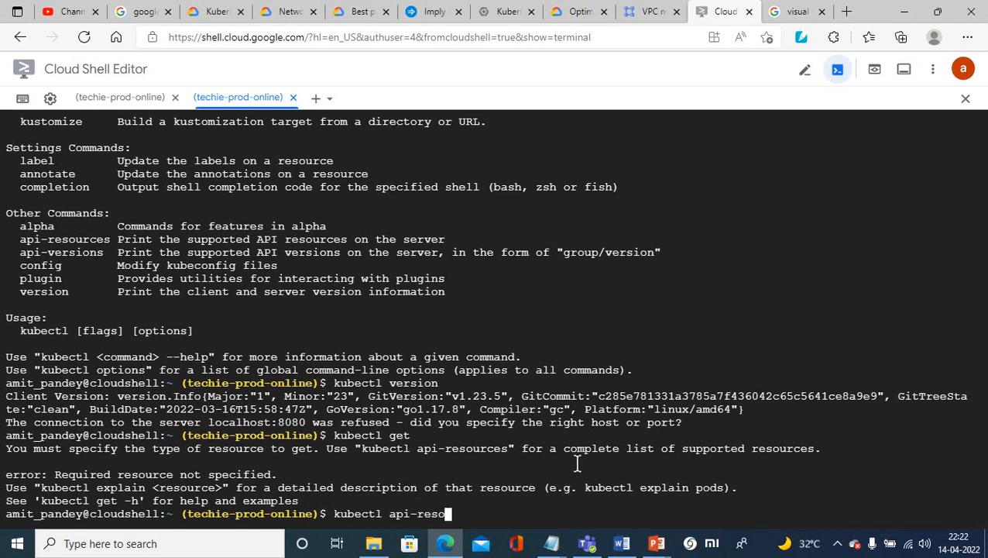
type("urces node")
key("Return")
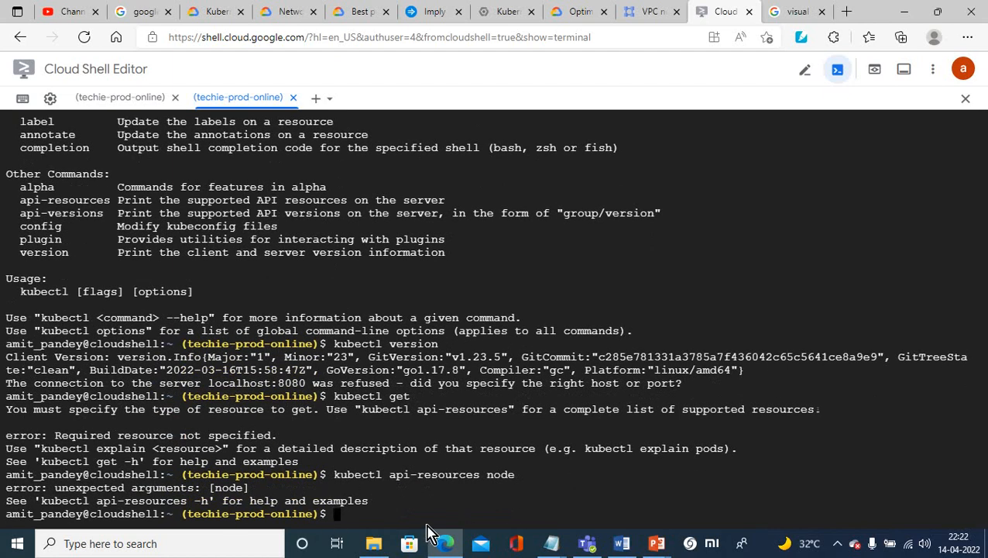
Retry the resource query with the plural form, running kubectl api-resources nodes
key("Up")
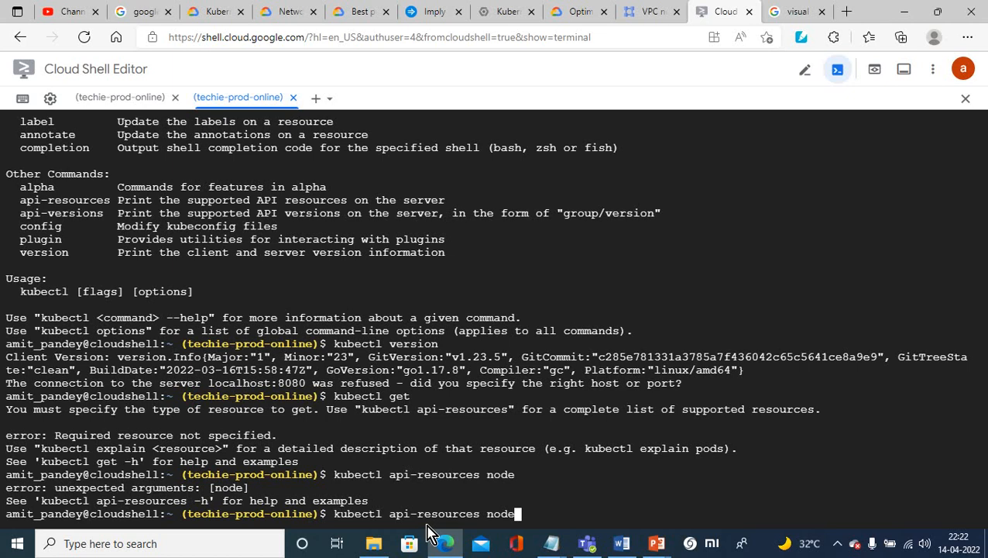
type("s")
key("Return")
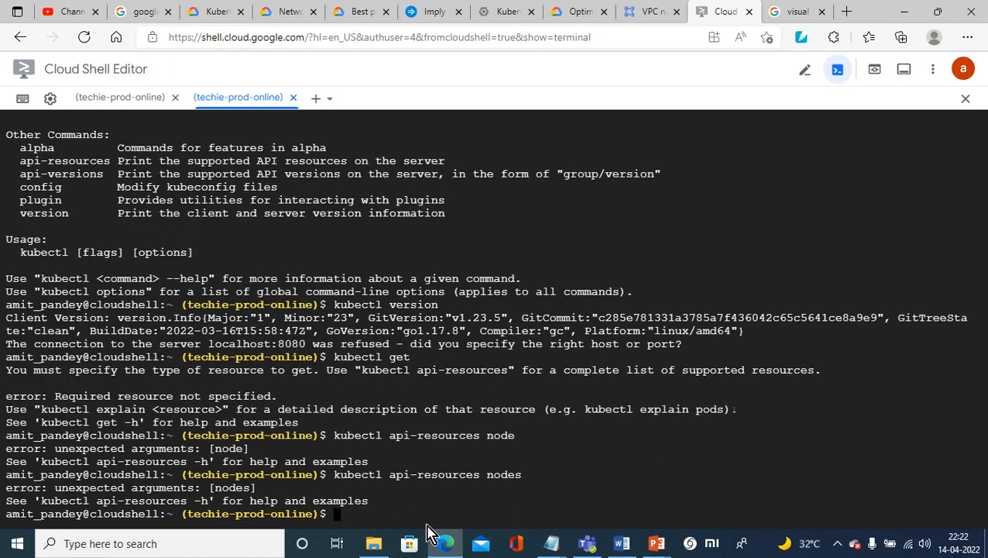
left_click(840, 545)
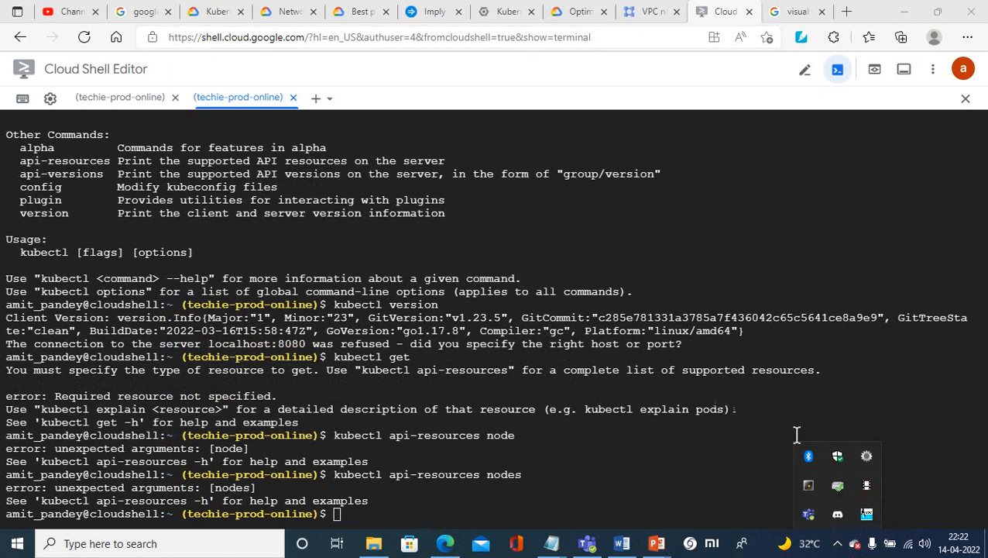
left_click(867, 486)
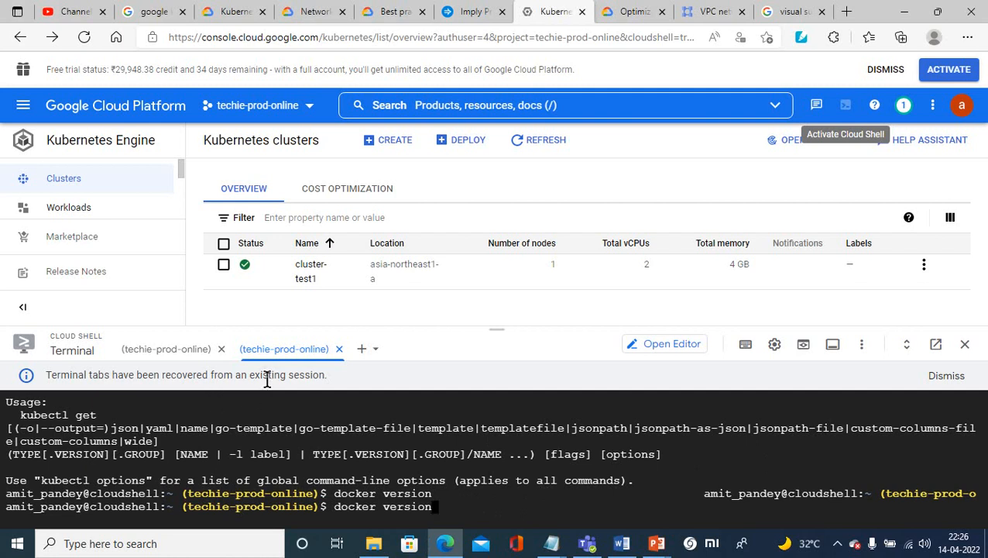
Dismiss the recovered-session notice and close both Cloud Shell terminal sessions on the Kubernetes clusters page
left_click(946, 377)
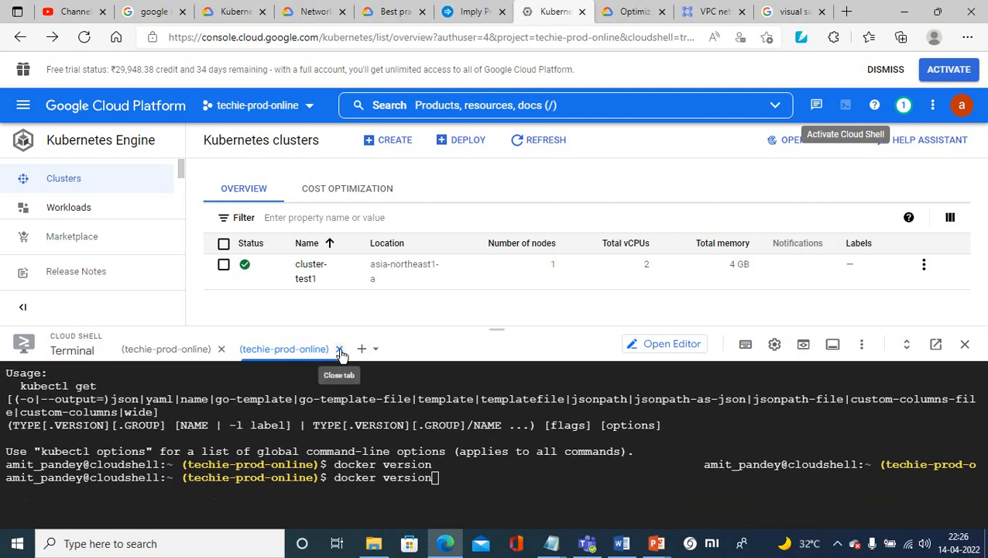
left_click(340, 350)
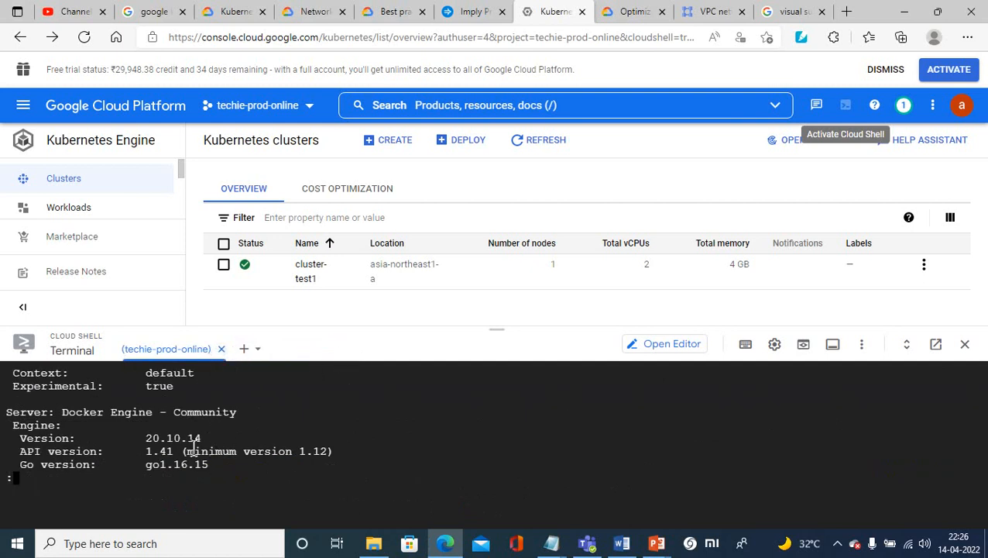
left_click(221, 350)
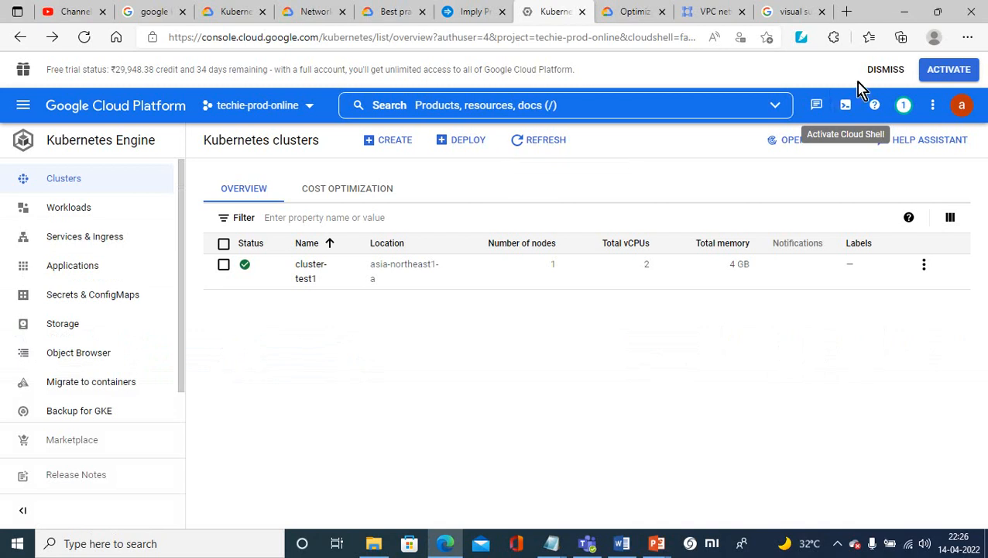
Reopen Cloud Shell and suspend the paged docker version output to get back to the command prompt
left_click(846, 107)
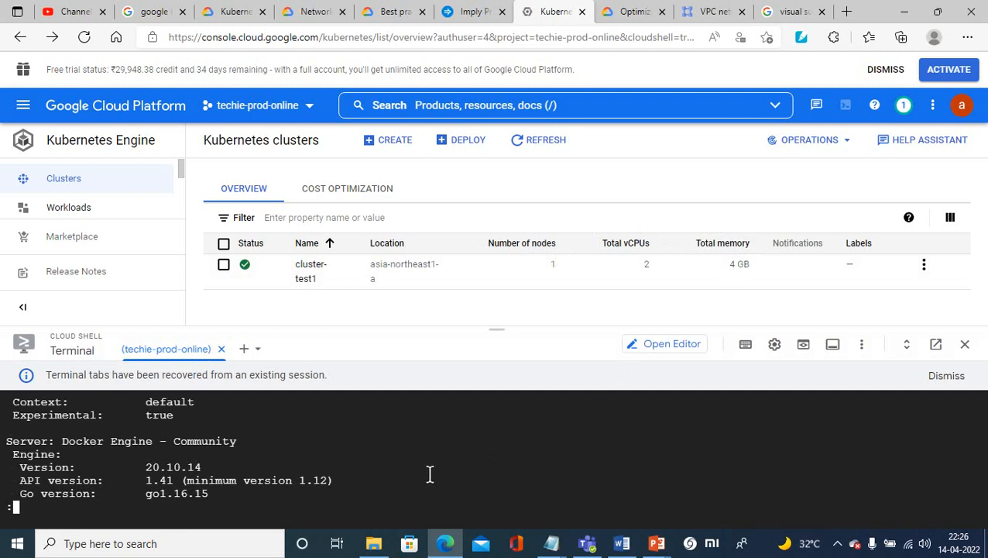
type("kubectl")
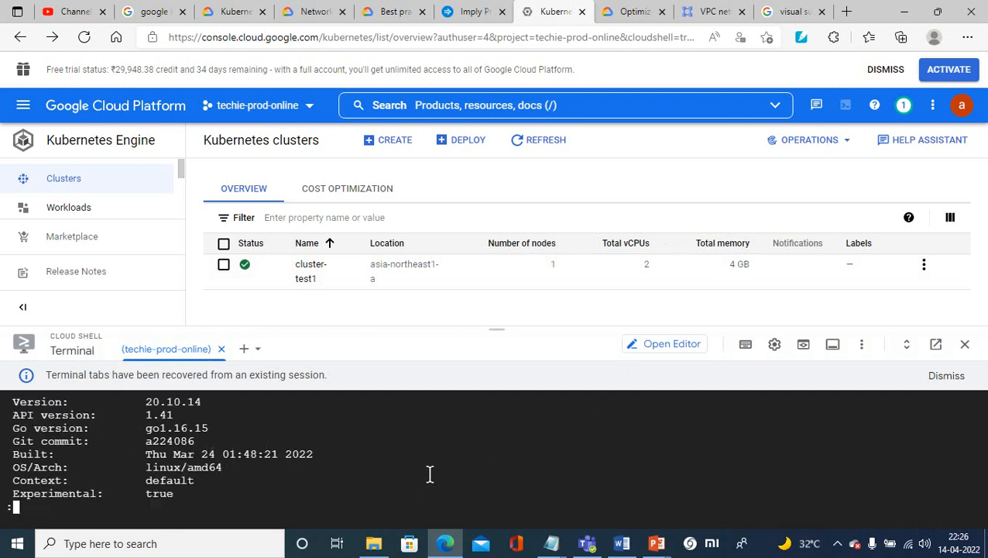
type("kubectl")
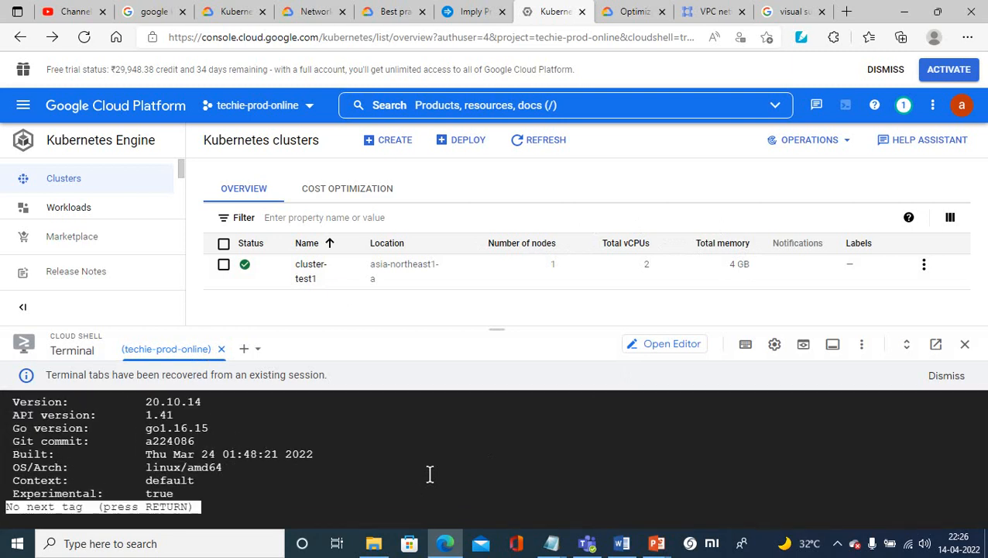
key("Return")
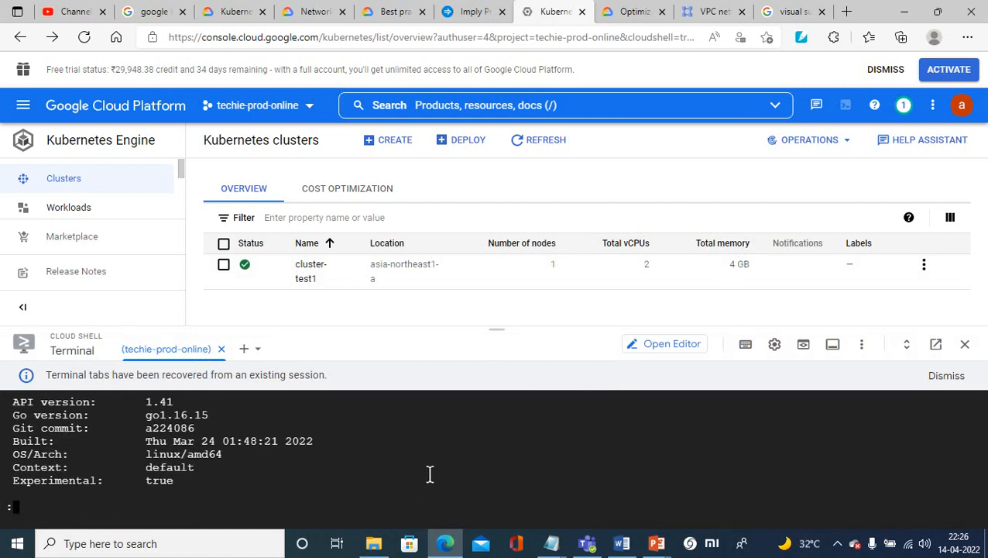
key("ctrl+z")
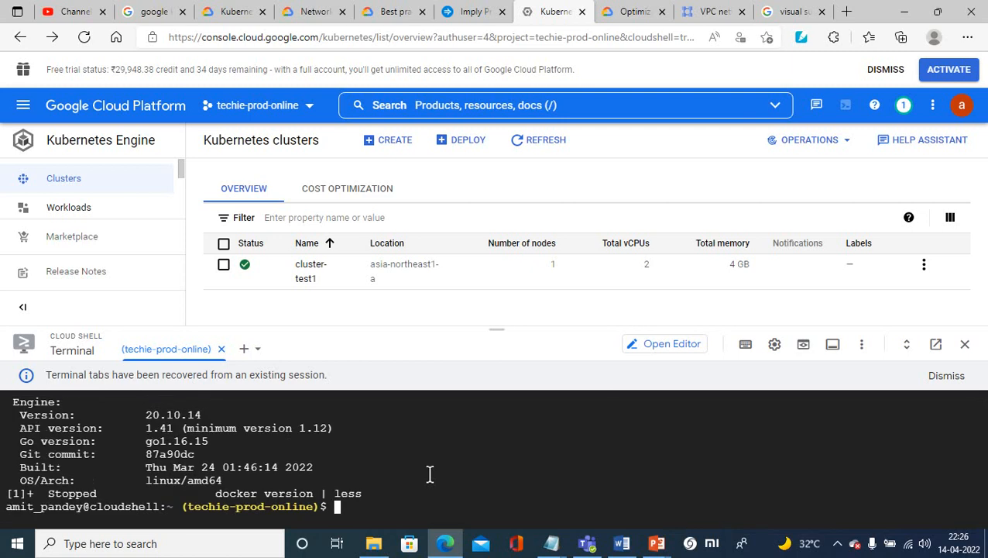
Rerun the docker version output with the more pager instead, using docker version | more
key("Up")
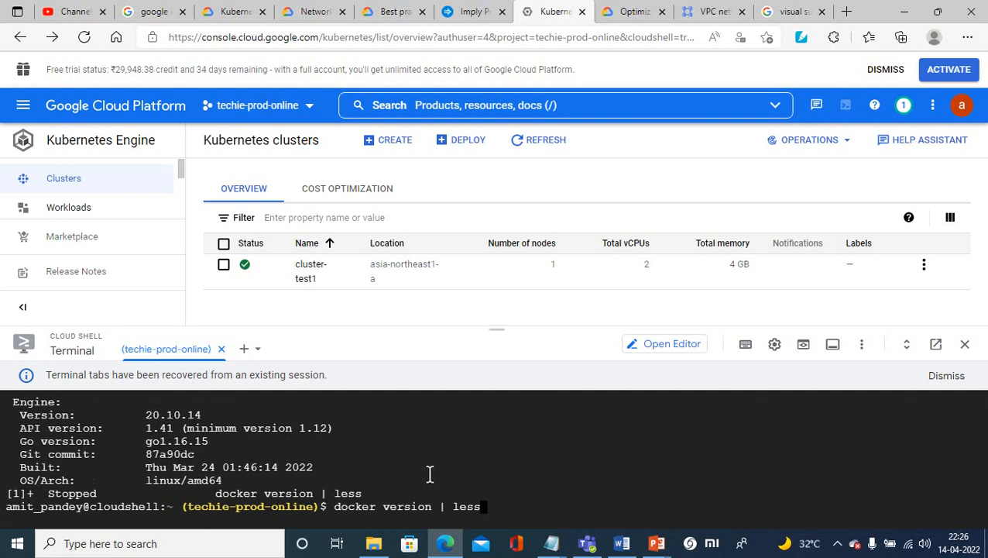
key("BackSpace")
key("BackSpace")
key("BackSpace")
key("BackSpace")
type("more")
key("Return")
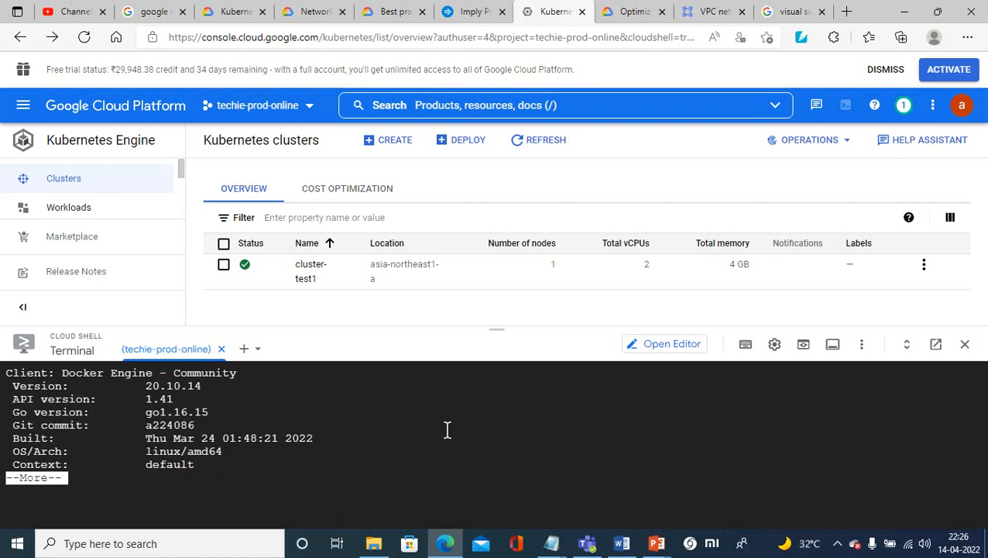
Enlarge the terminal area and page through the Docker client and server version details until the command prompt returns
left_click_drag(499, 330, 505, 169)
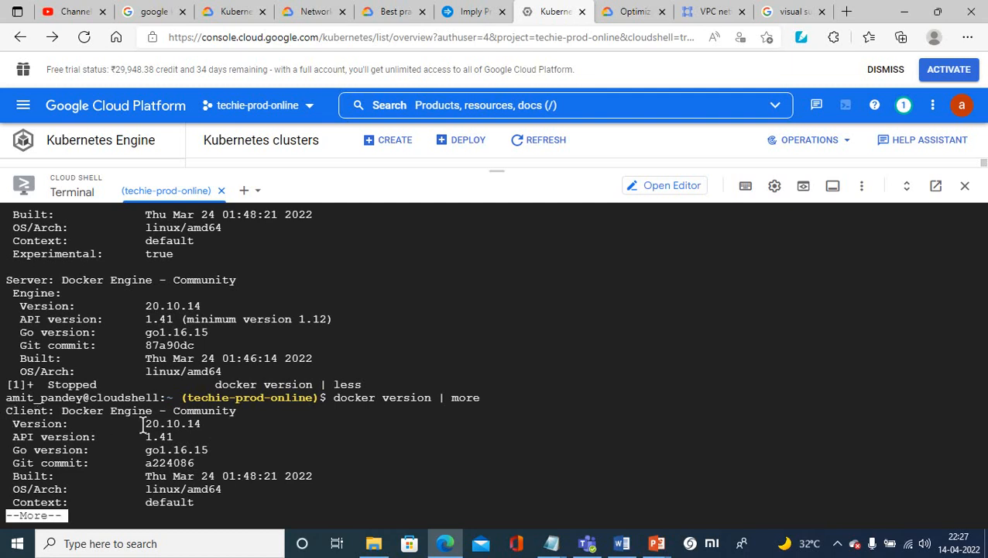
key("Return")
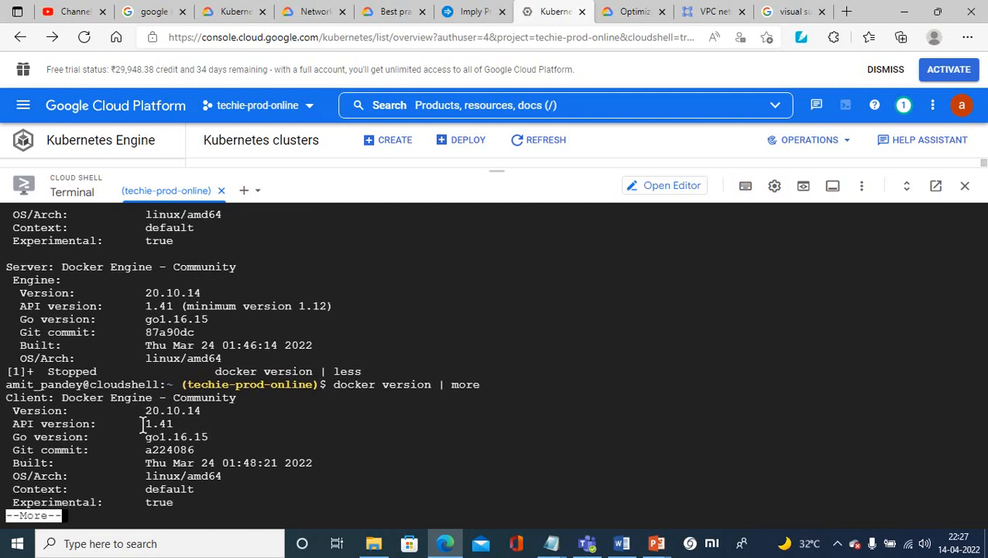
key("Return")
key("Return")
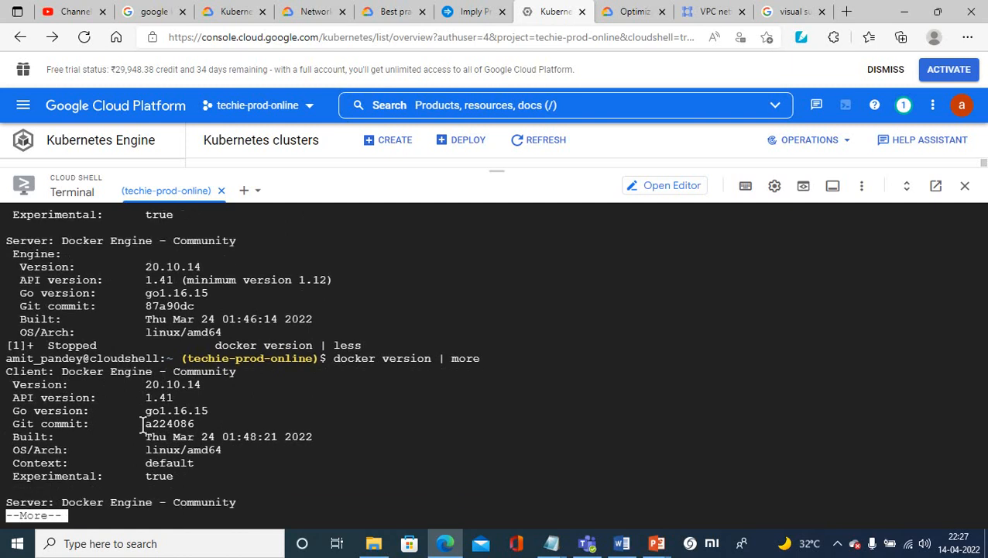
key("Return")
key("Return")
key("Return")
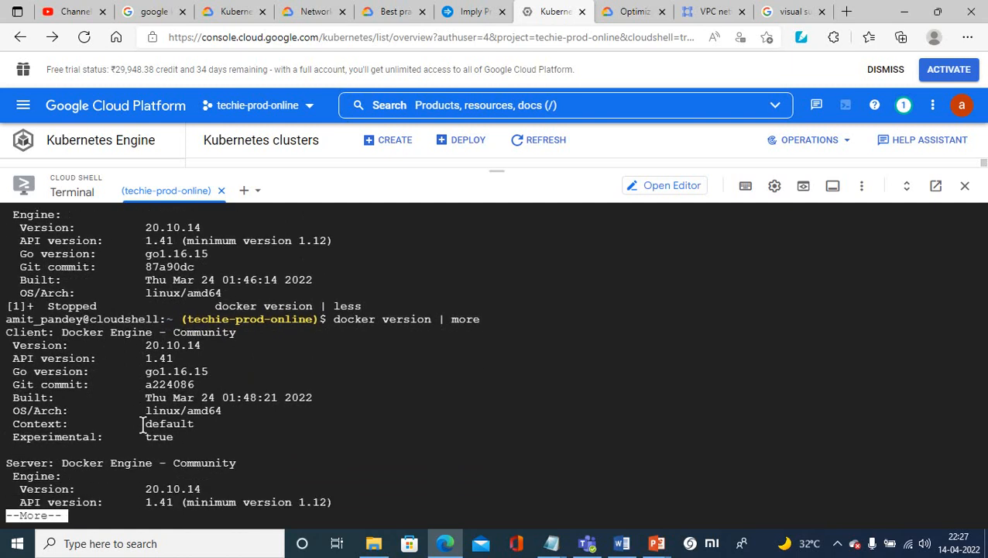
key("Return")
key("Return")
key("Return")
key("Return")
key("Return")
key("Return")
key("Return")
key("Return")
key("Return")
key("Return")
key("Return")
key("Return")
key("Return")
key("Return")
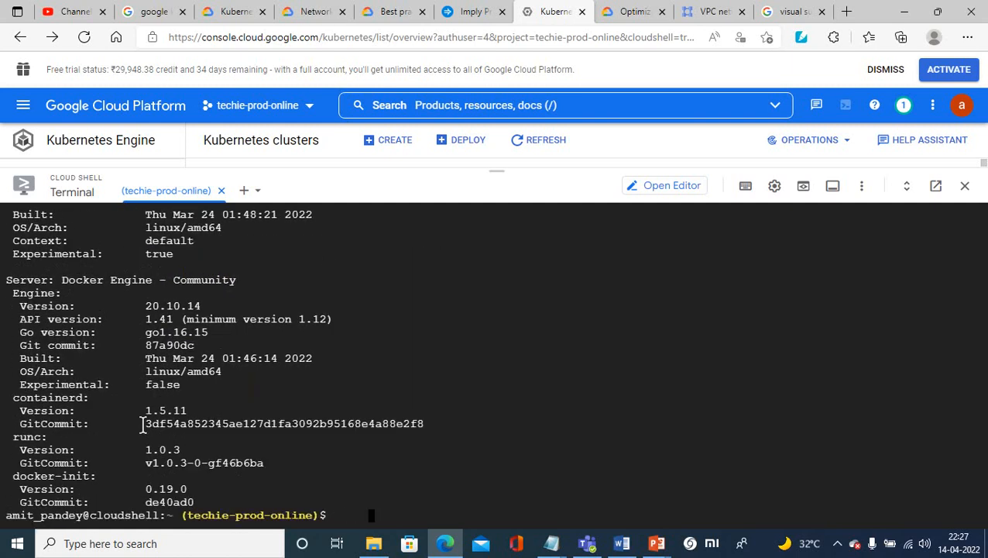
key("BackSpace")
key("BackSpace")
key("BackSpace")
key("BackSpace")
key("BackSpace")
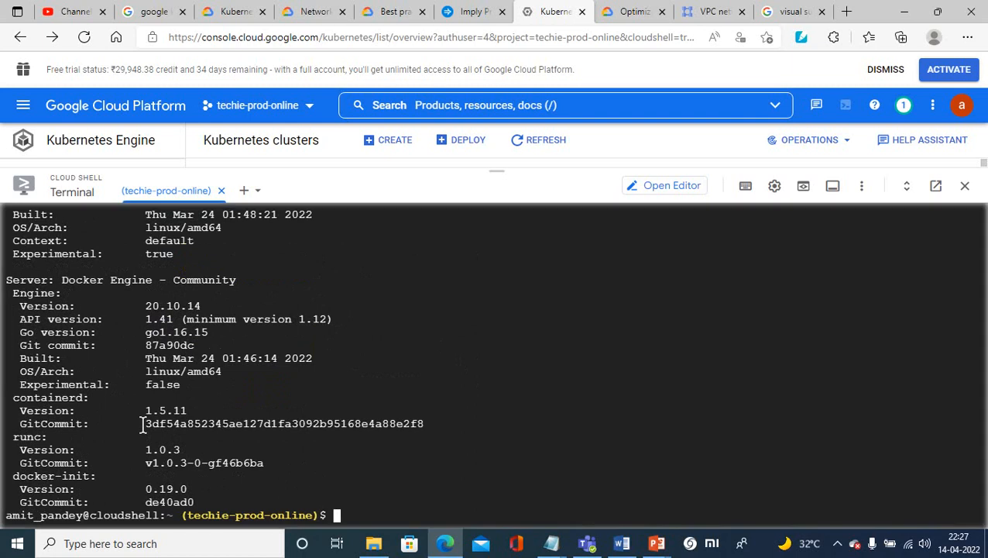
Try listing the cluster's nodes from Cloud Shell by running kubectl get and kubectl get node
type("kubectl")
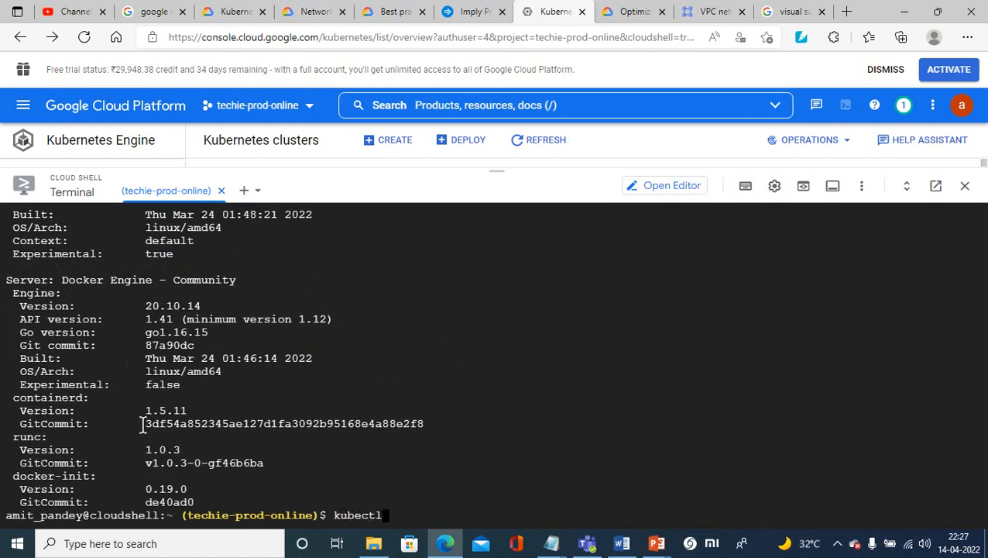
type(" get")
key("Return")
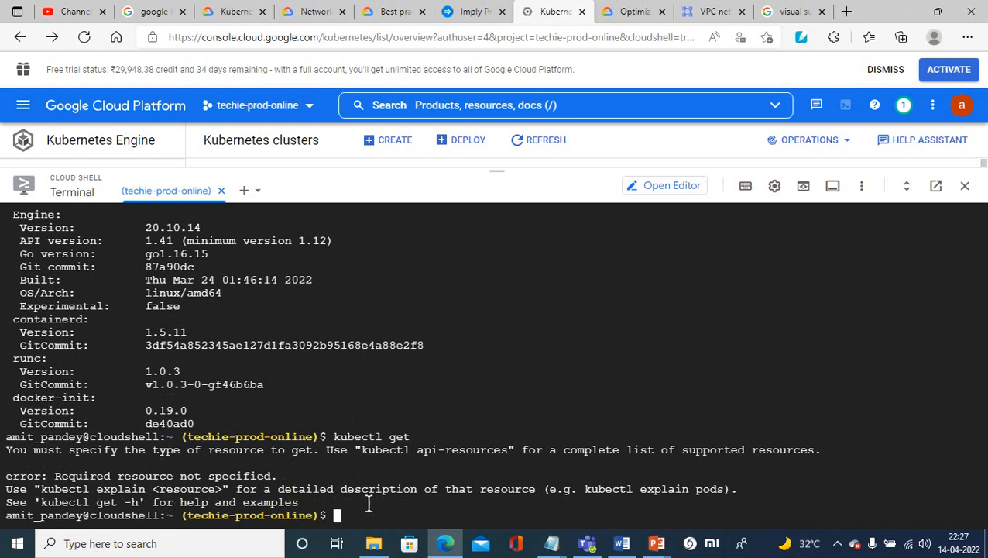
key("Up")
type("node")
key("Return")
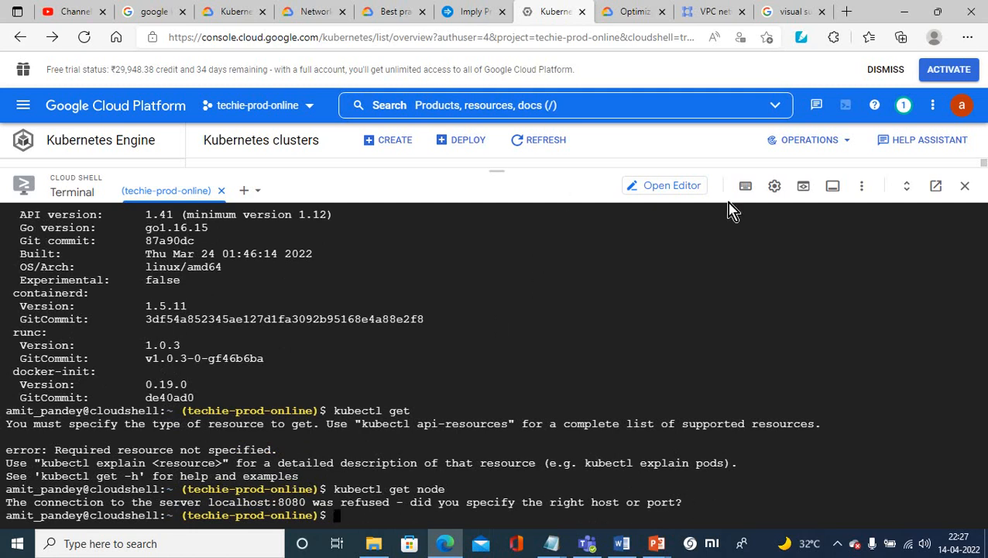
Open cluster-test1's details and upgrade its control plane to version 1.21.10-gke.2000 on the Regular channel
left_click_drag(499, 169, 519, 402)
left_click(304, 280)
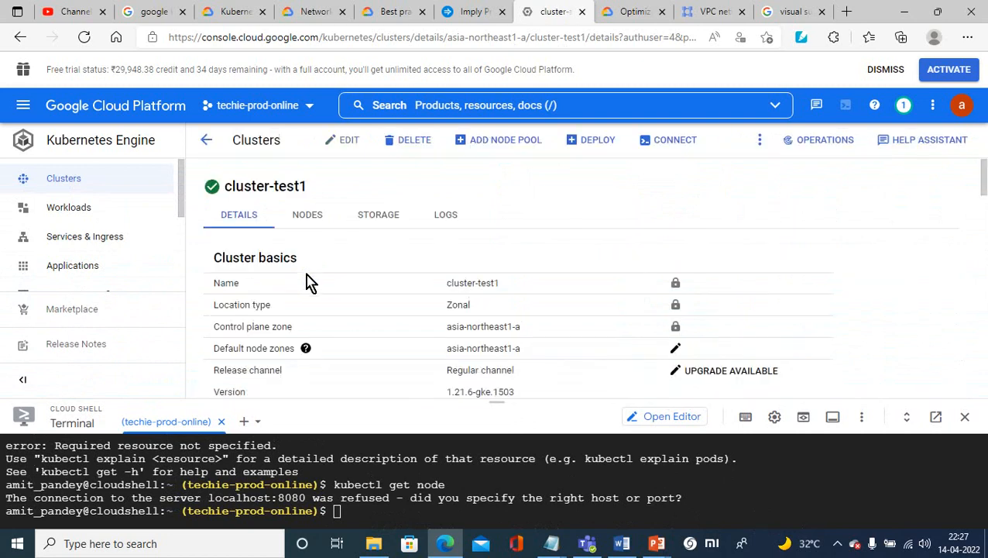
left_click(733, 382)
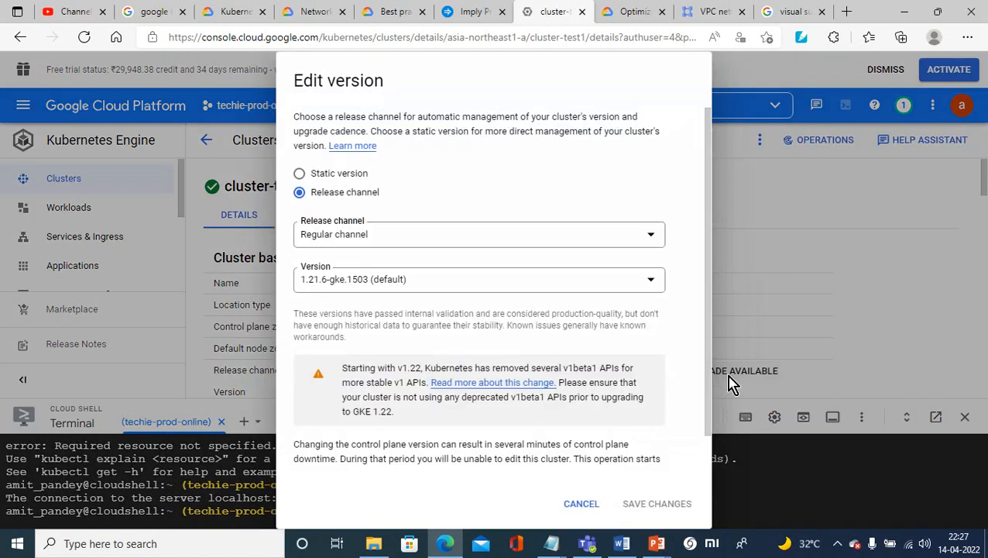
left_click(390, 289)
left_click(362, 313)
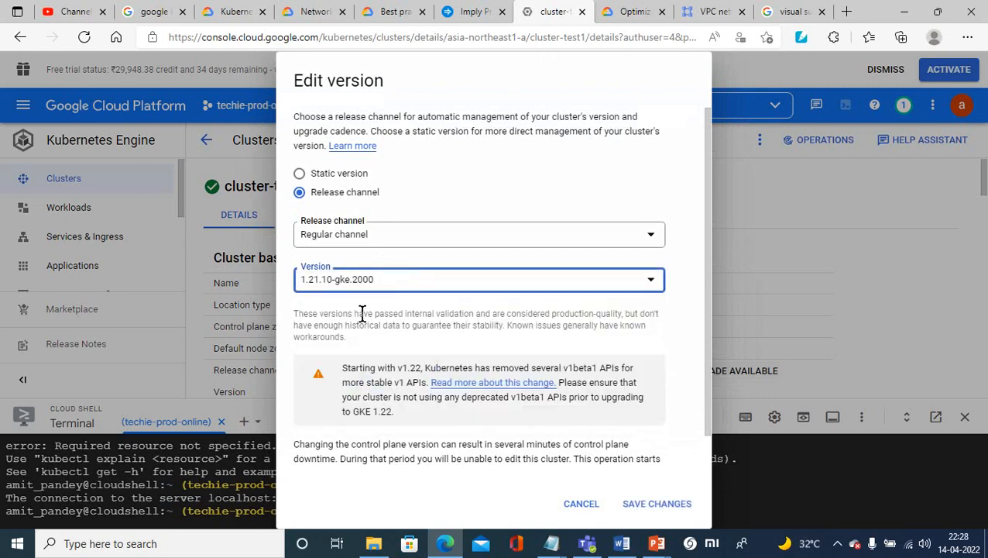
left_click(432, 280)
left_click(344, 315)
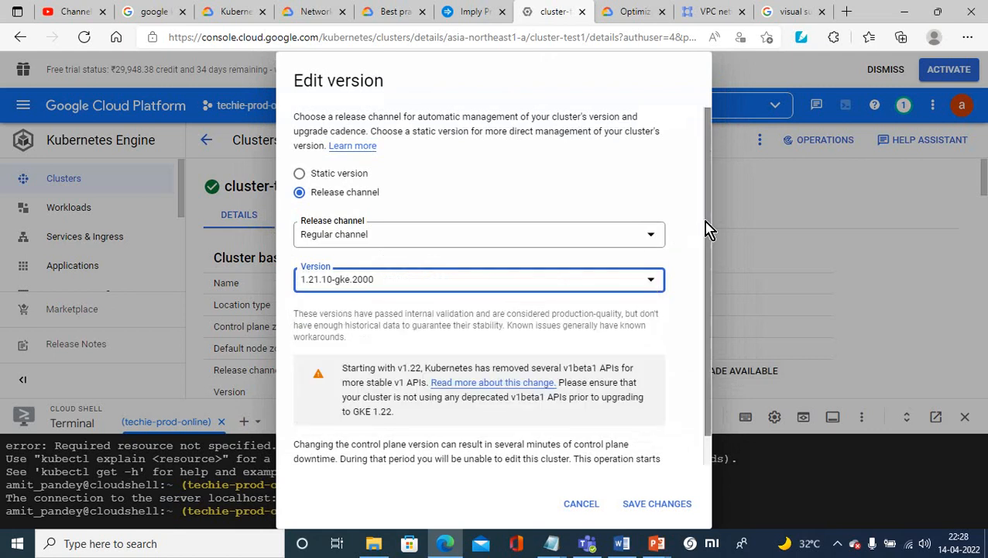
left_click_drag(699, 299, 698, 329)
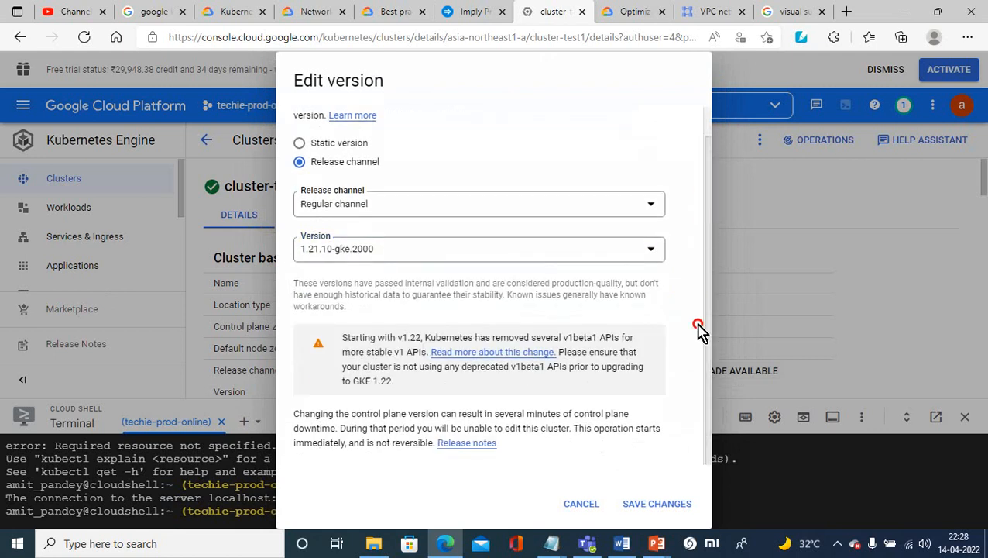
left_click(657, 507)
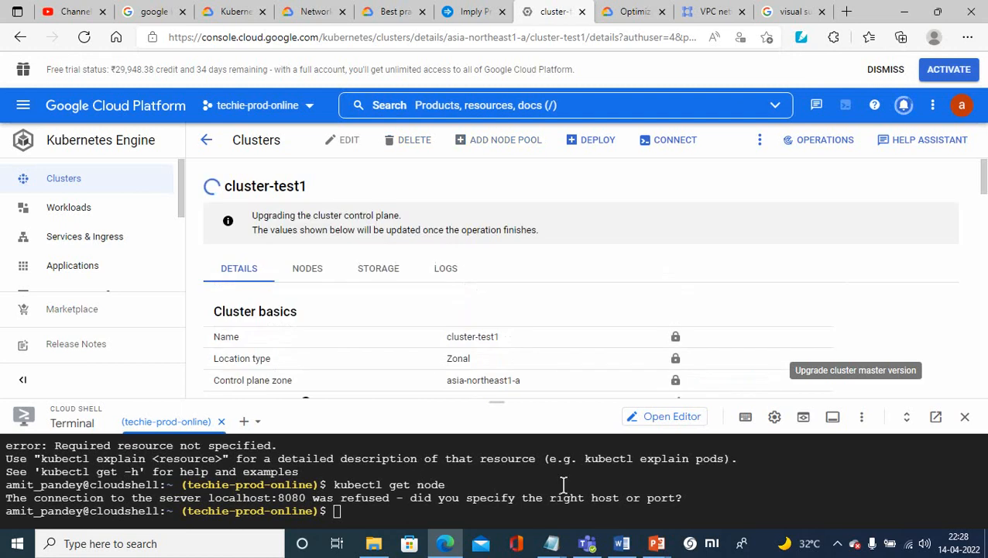
left_click(838, 544)
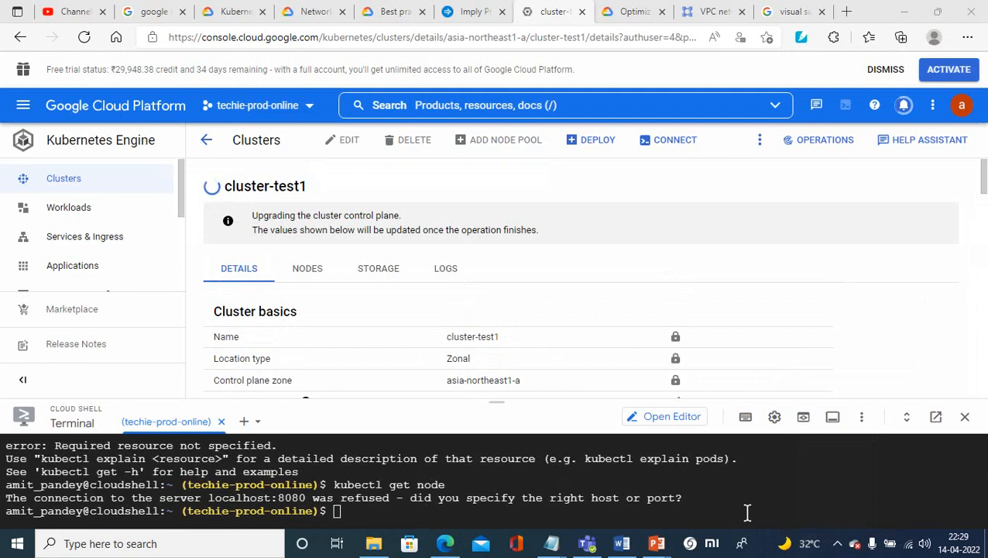
left_click(837, 544)
left_click(867, 487)
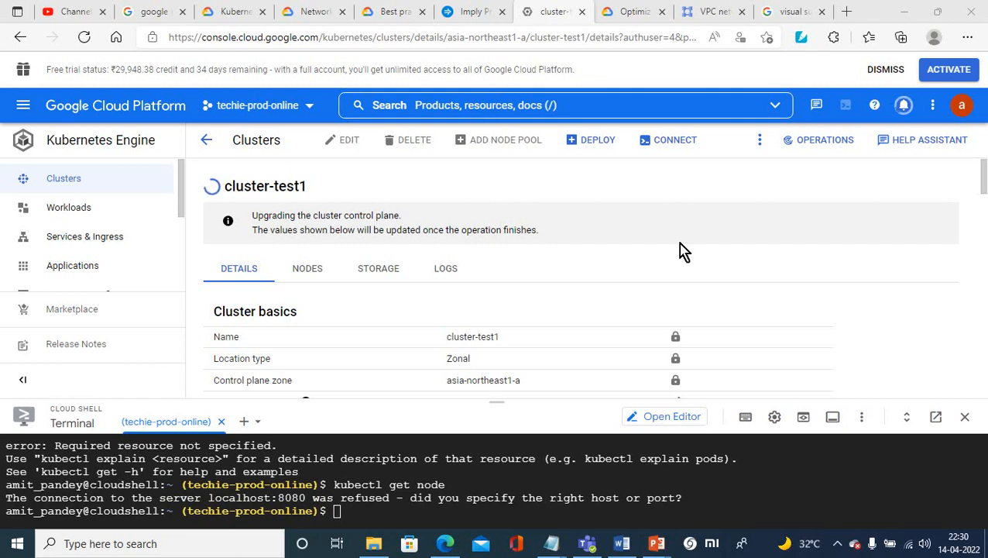
left_click(838, 548)
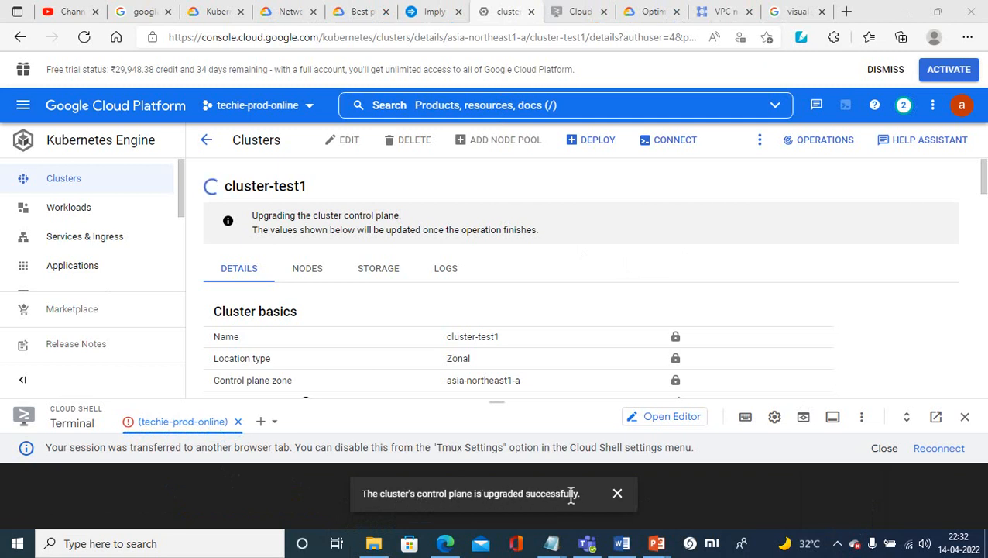
Close the embedded Cloud Shell on the cluster page and switch to its standalone browser tab, dismissing the recovered-session notice
left_click(964, 417)
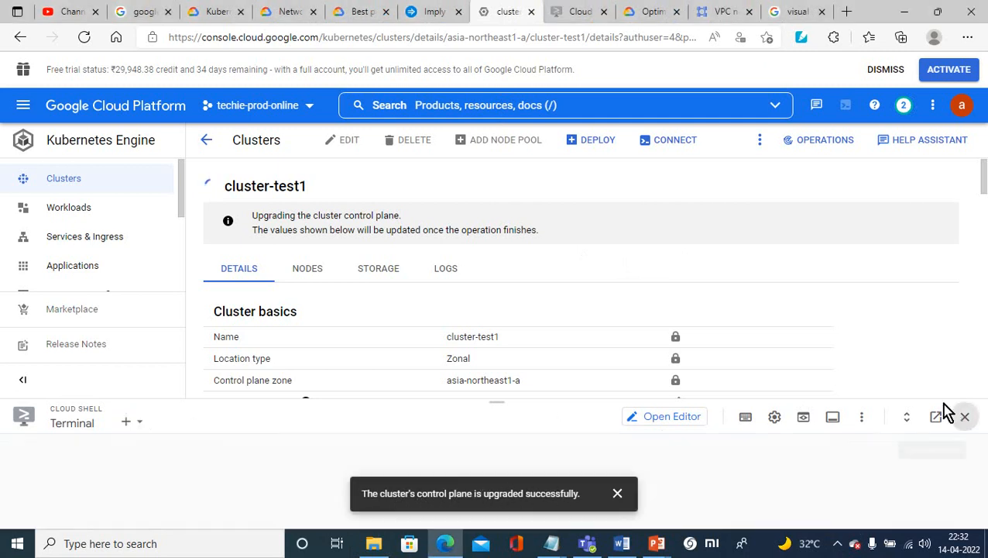
left_click(577, 11)
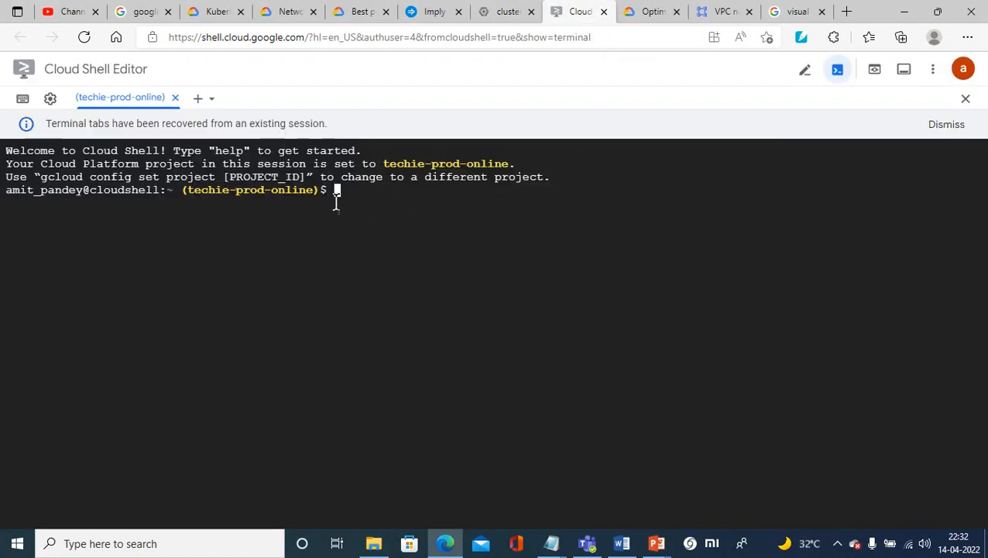
left_click(945, 127)
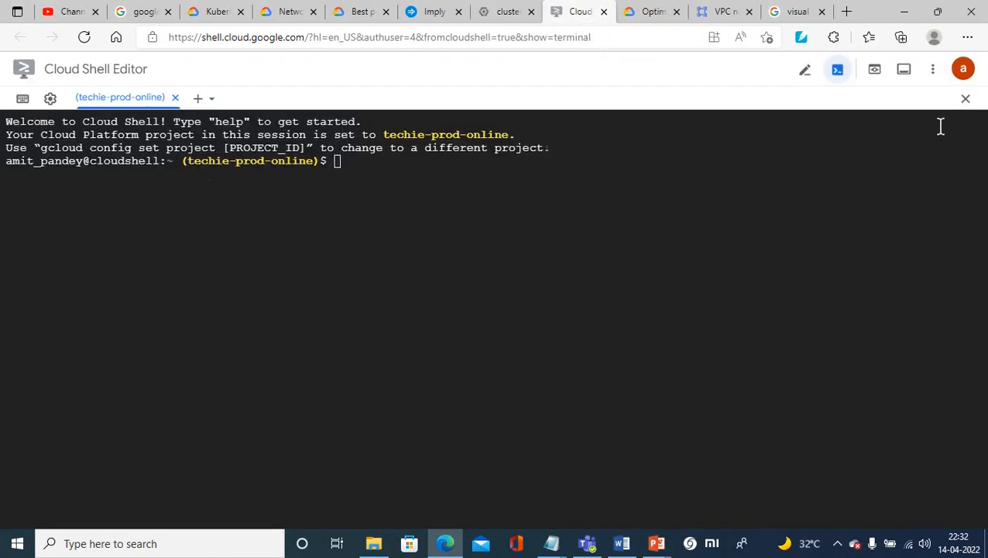
Try the commands get and cls in the terminal, and empty the screen with clear
left_click(366, 164)
type("get")
key("Return")
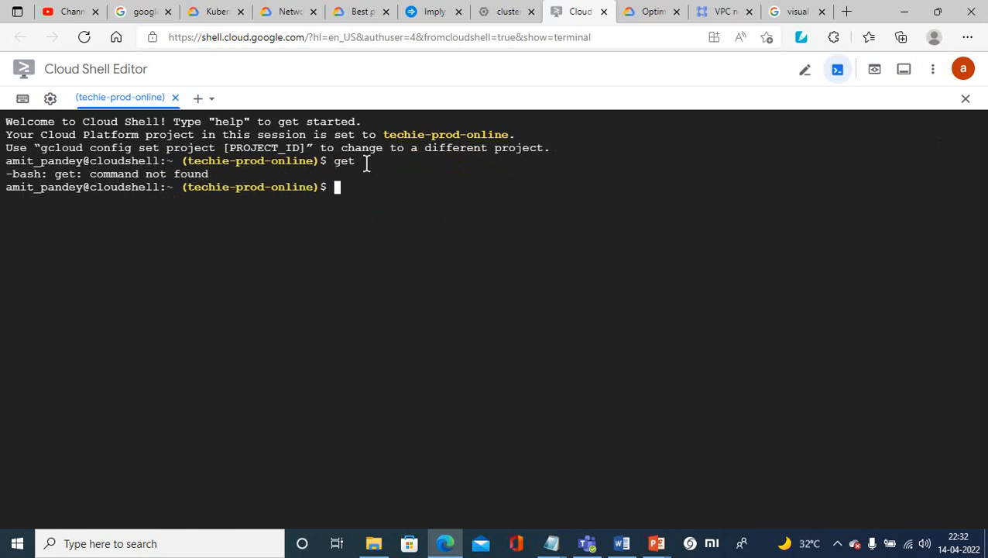
type("cls")
key("Return")
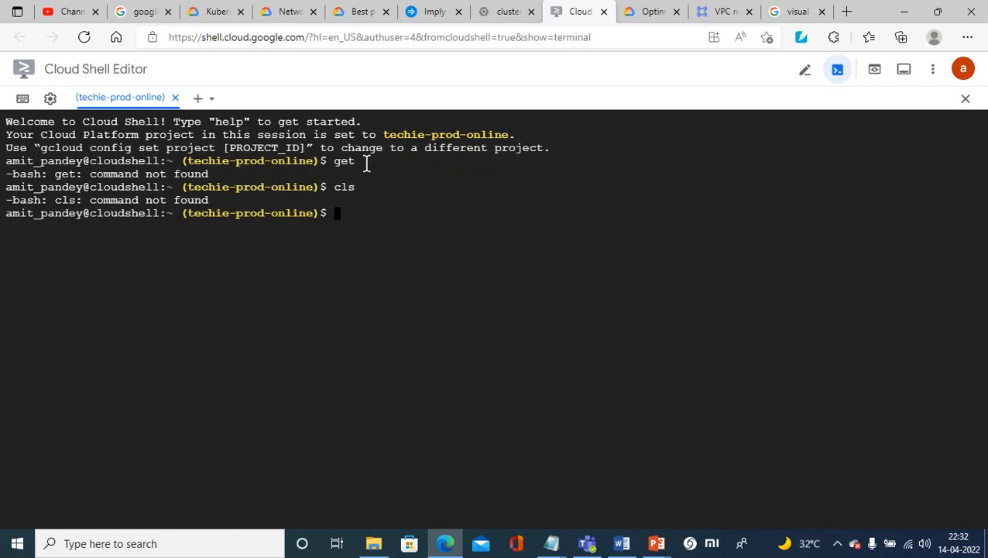
type("clear")
key("Return")
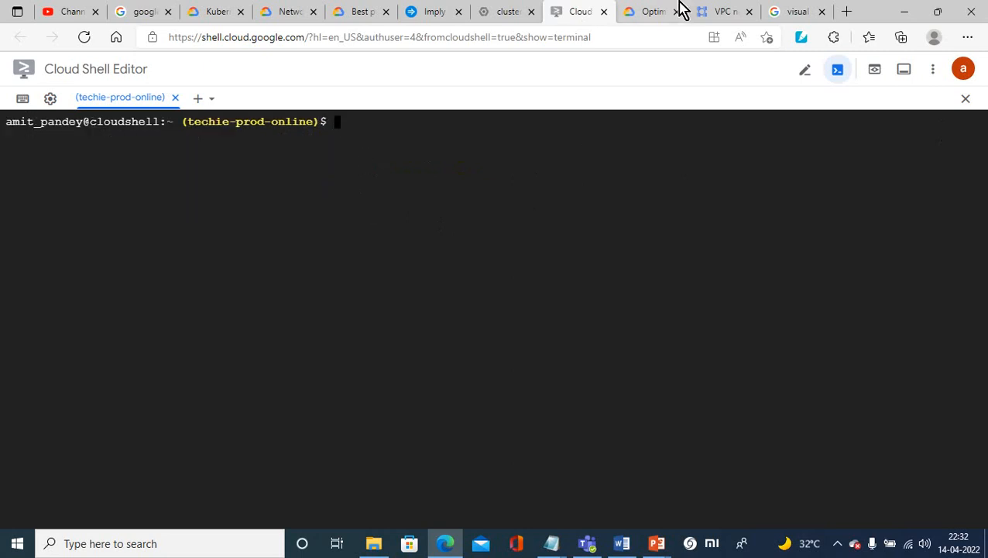
Copy cluster-test1's get-credentials command from its connection details and run it in the standalone Cloud Shell, authorizing the credentials request
left_click(510, 13)
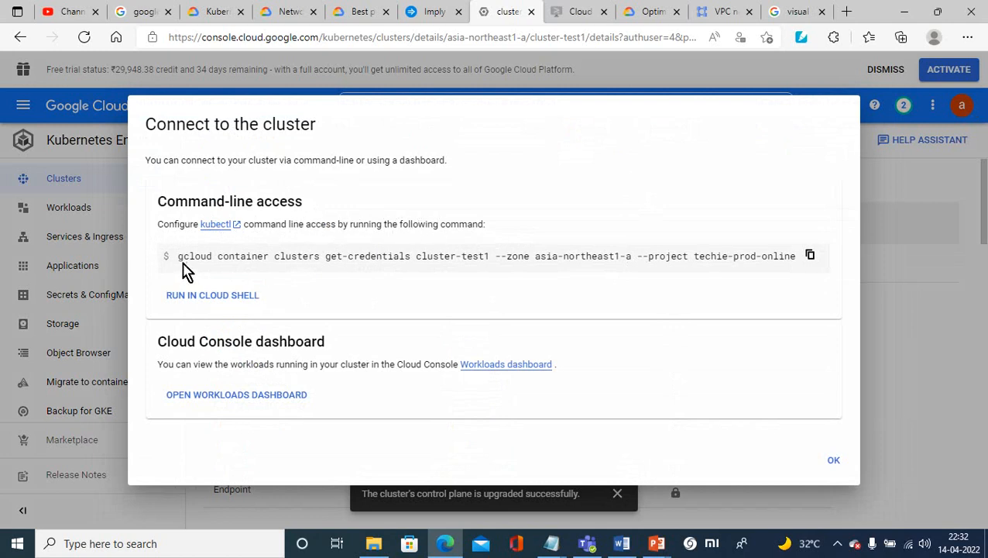
left_click(810, 257)
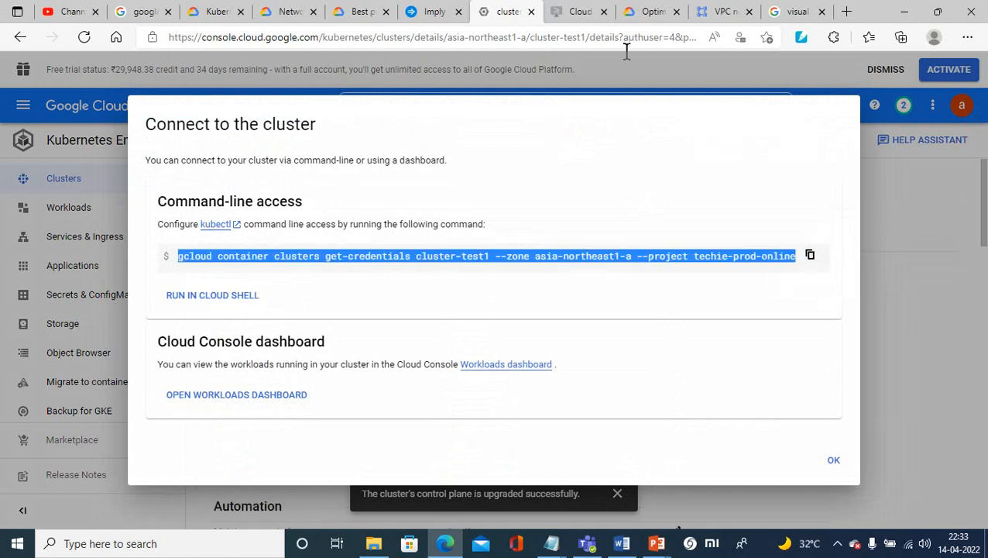
left_click(572, 12)
left_click(486, 287)
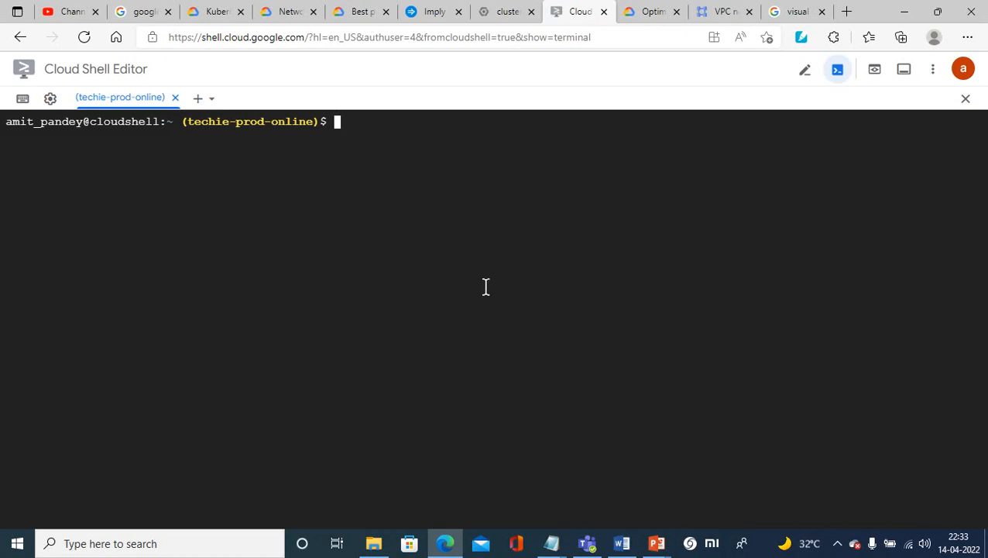
key("ctrl+v")
key("Return")
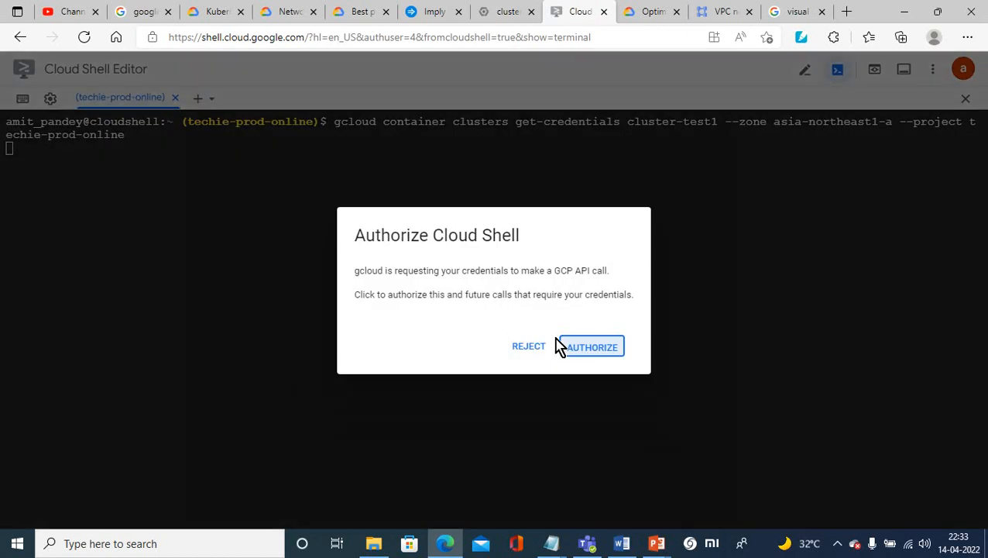
left_click(576, 347)
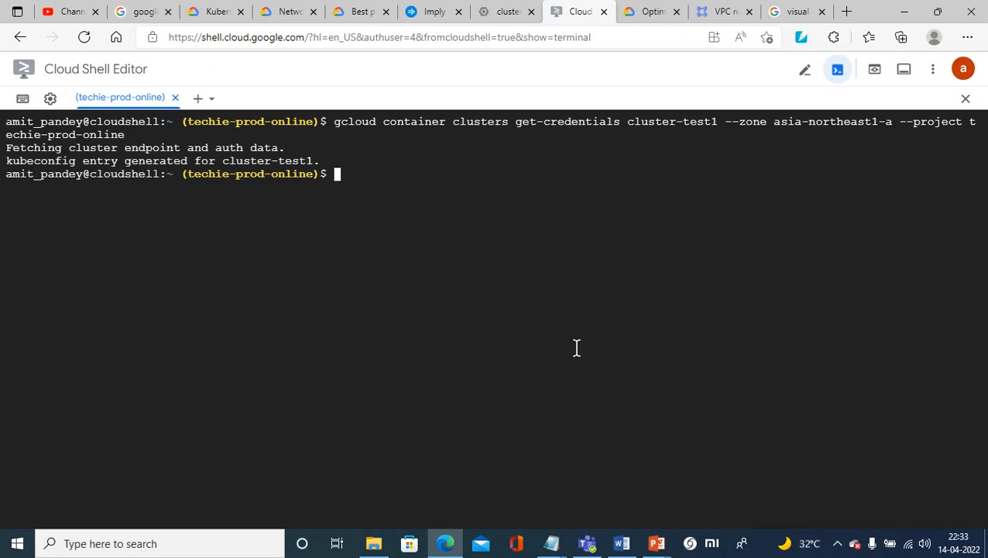
List the cluster's nodes with kubectl get nodes and highlight the listed node's name and version
type("kubectl ge")
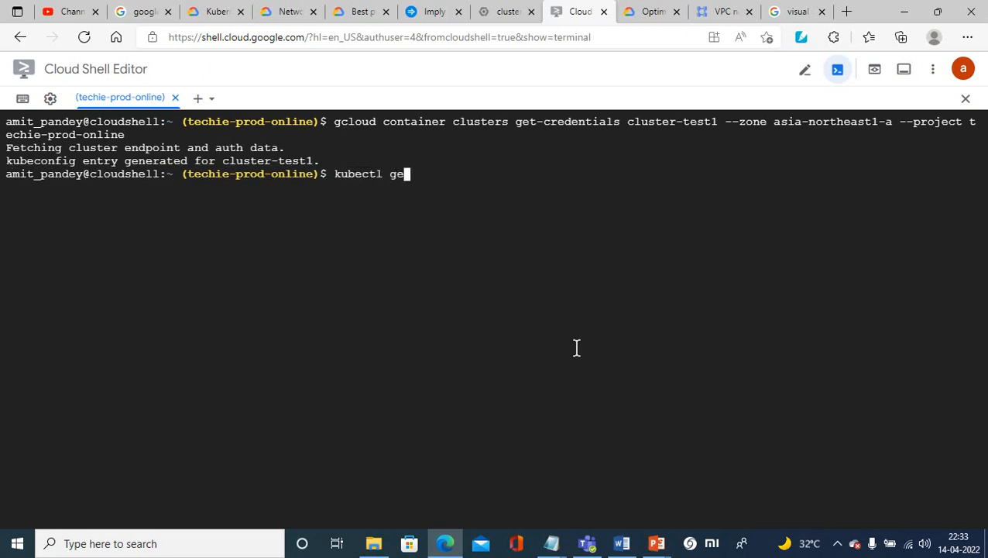
type("t nodes")
key("Return")
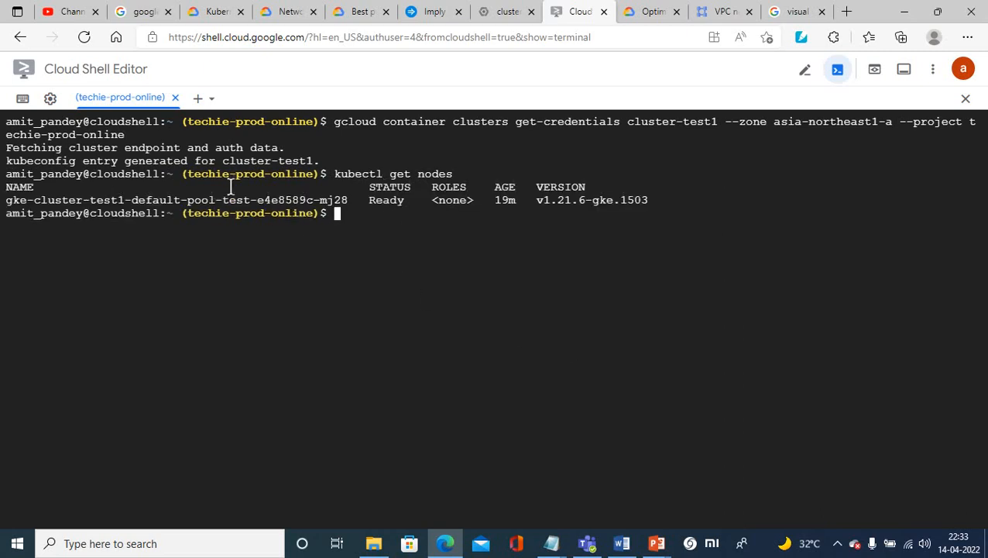
left_click_drag(6, 200, 346, 200)
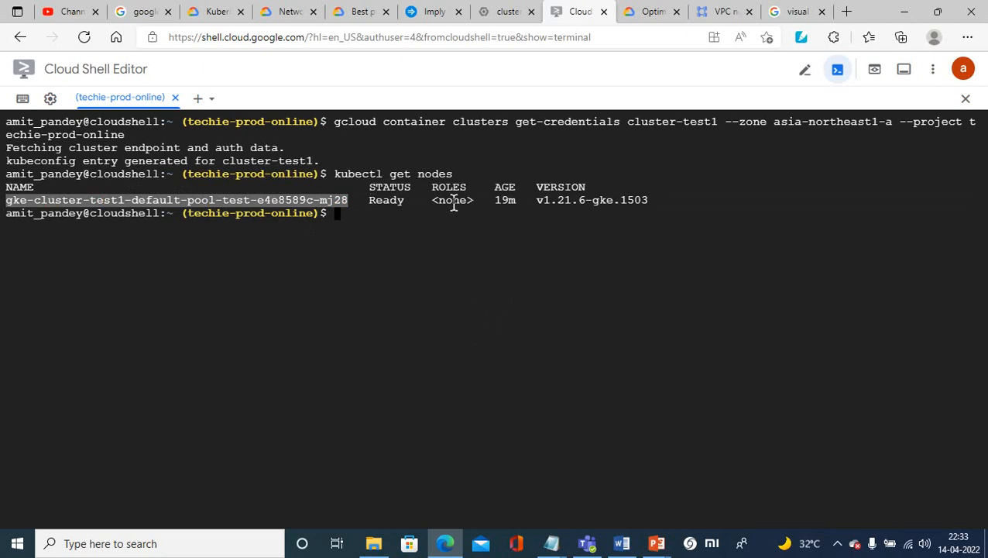
left_click_drag(536, 200, 662, 200)
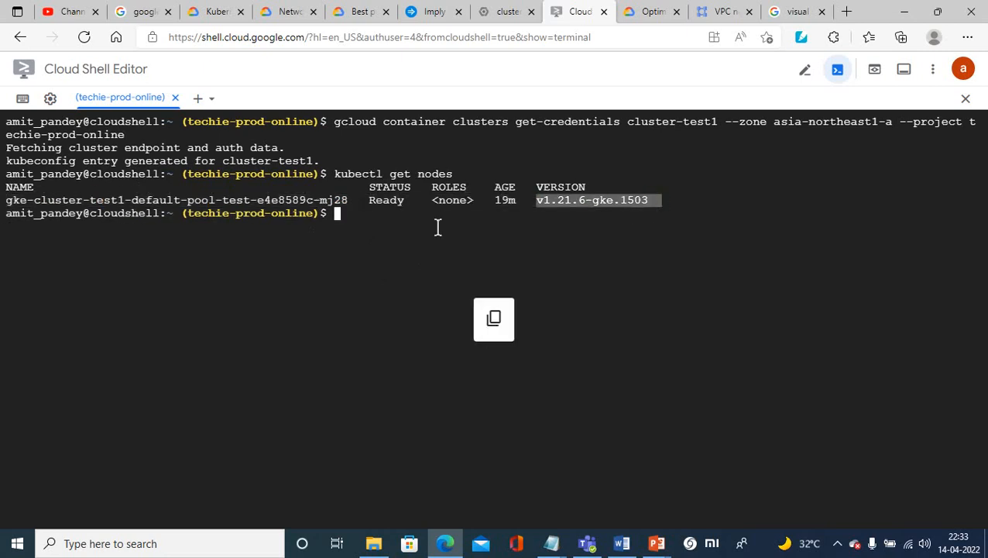
List the pods in the default namespace with kubectl get pods and again with kubectl get pod
left_click(356, 223)
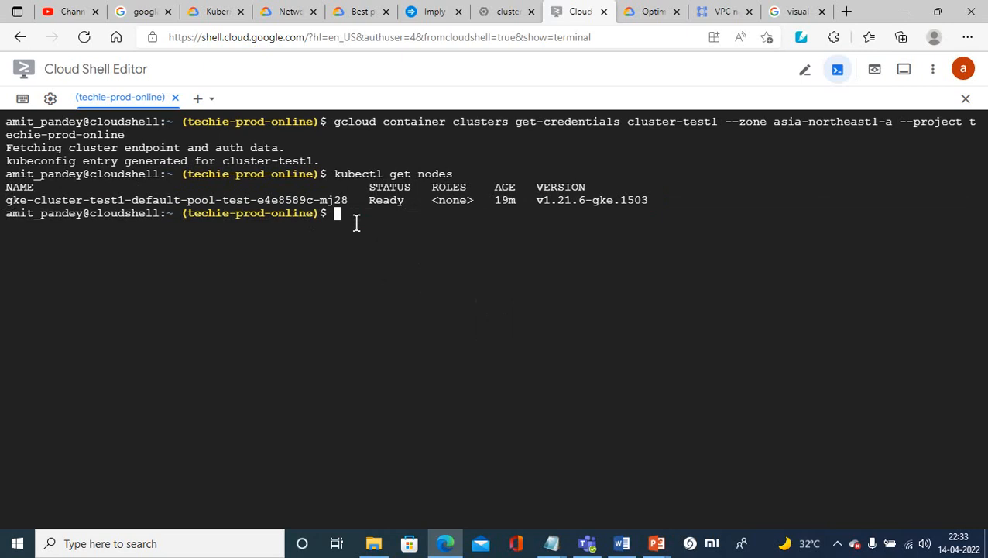
key("Up")
key("BackSpace")
key("BackSpace")
key("BackSpace")
key("BackSpace")
key("BackSpace")
type("pods")
key("Return")
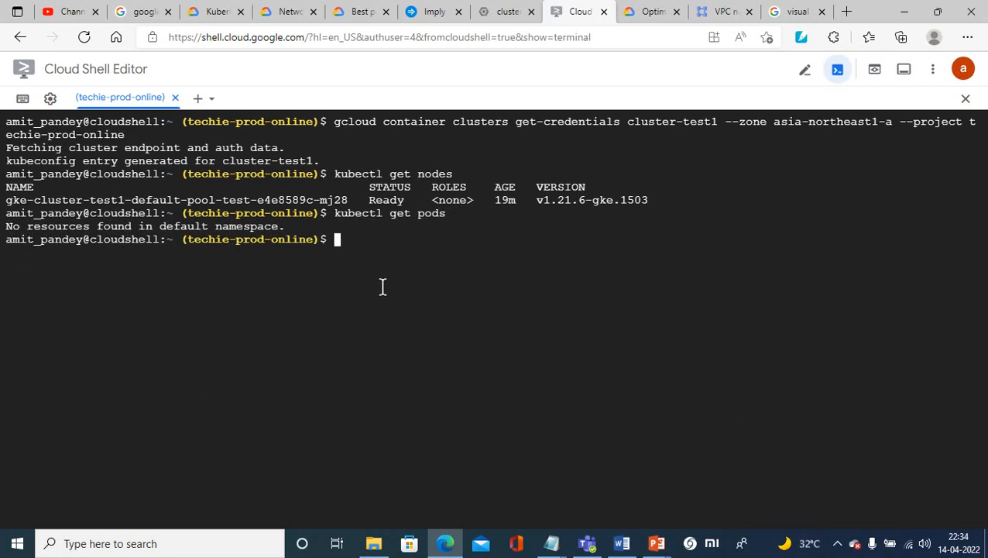
key("Up")
key("BackSpace")
key("Return")
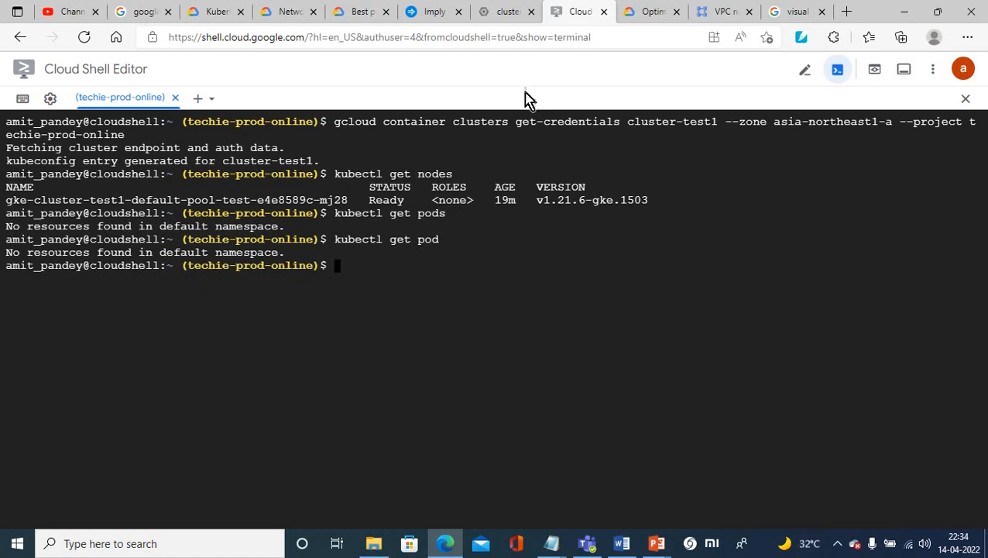
Close the Connect to the cluster dialog on cluster-test1's page and return to the standalone Cloud Shell
left_click(507, 13)
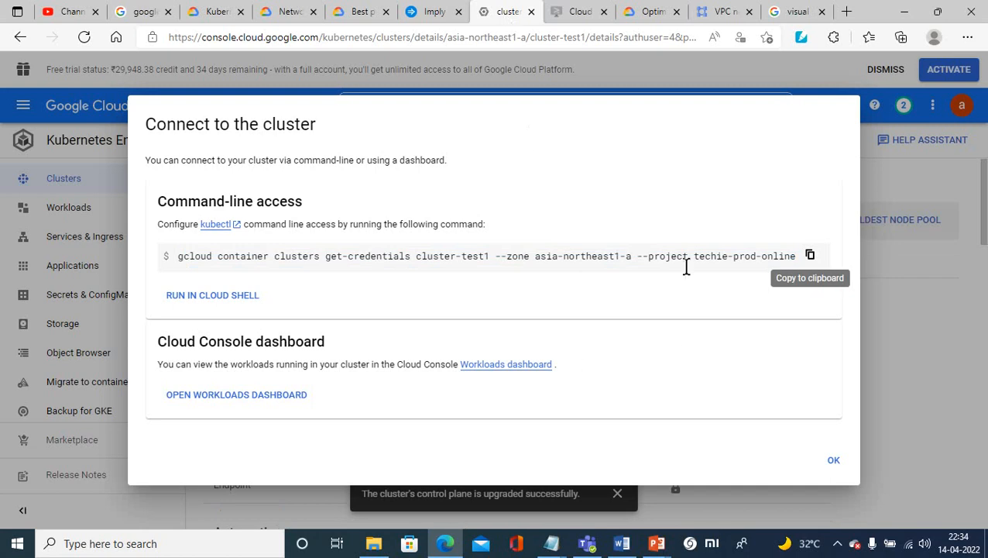
left_click(835, 464)
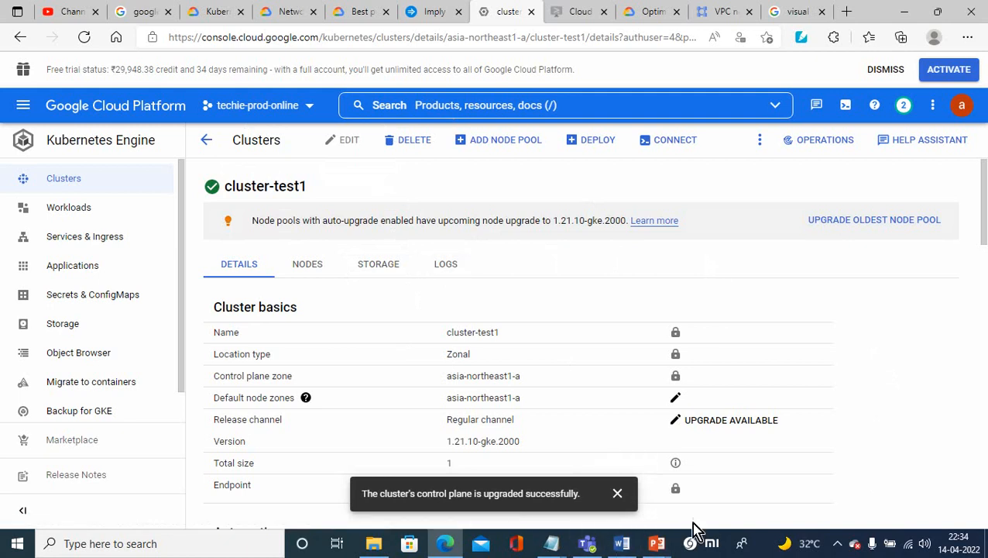
left_click(577, 12)
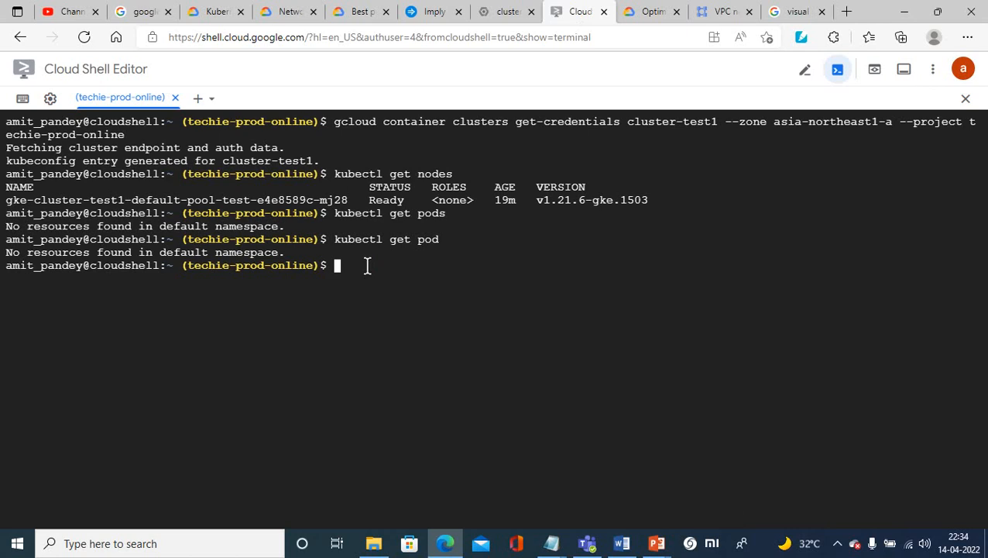
Download the alpine image with docker image pull alpine
type("docker")
type("image pull")
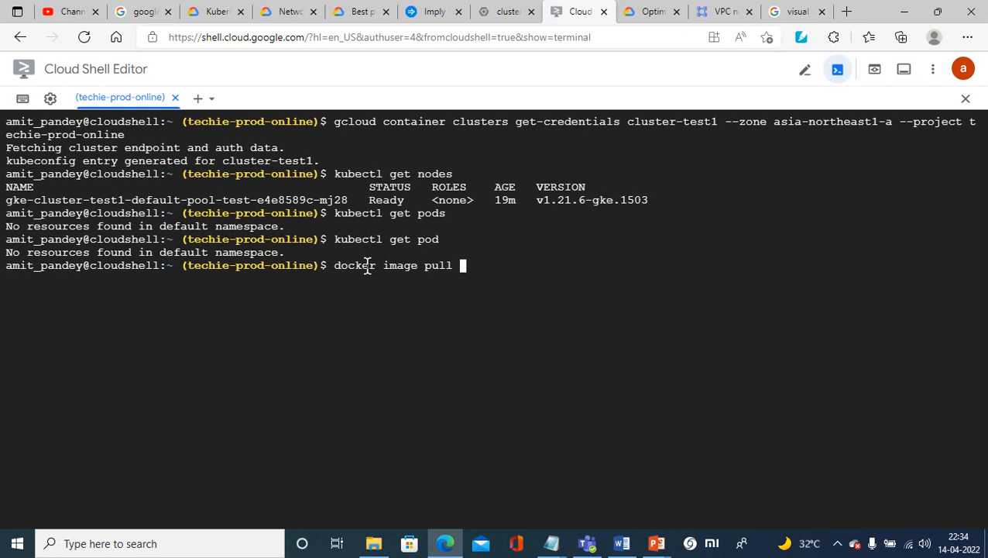
type("alpine")
key("Return")
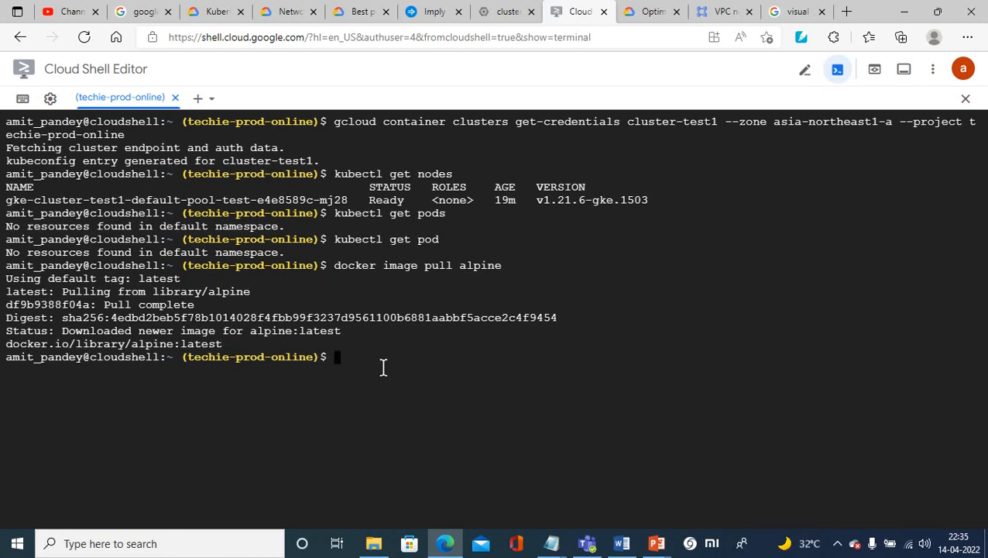
Try to pull an image by changing the previous command to docker image pull ngnex:alpine
key("Up")
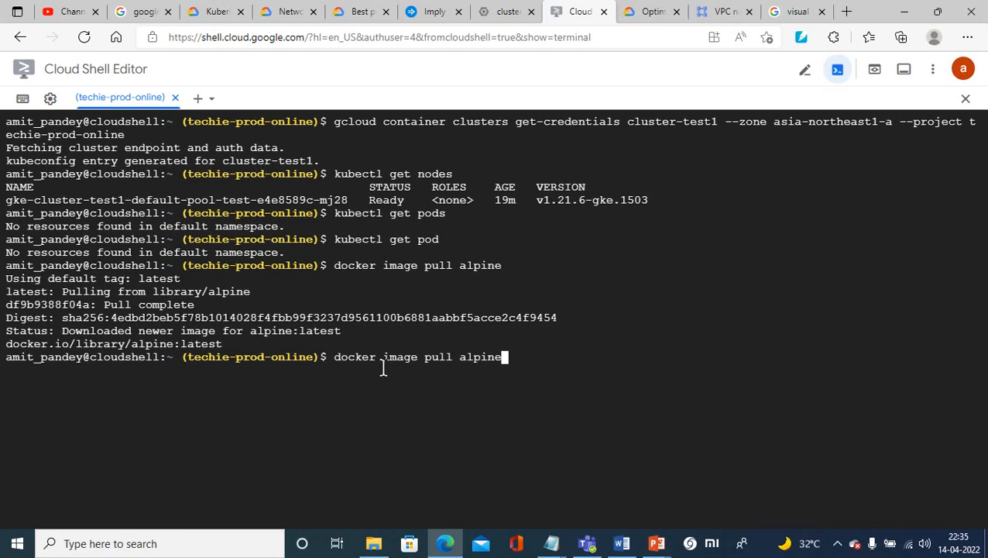
key("Left")
key("Left")
key("Left")
key("Left")
key("Left")
key("Left")
key("Left")
key("Right")
type("ng")
type("ine")
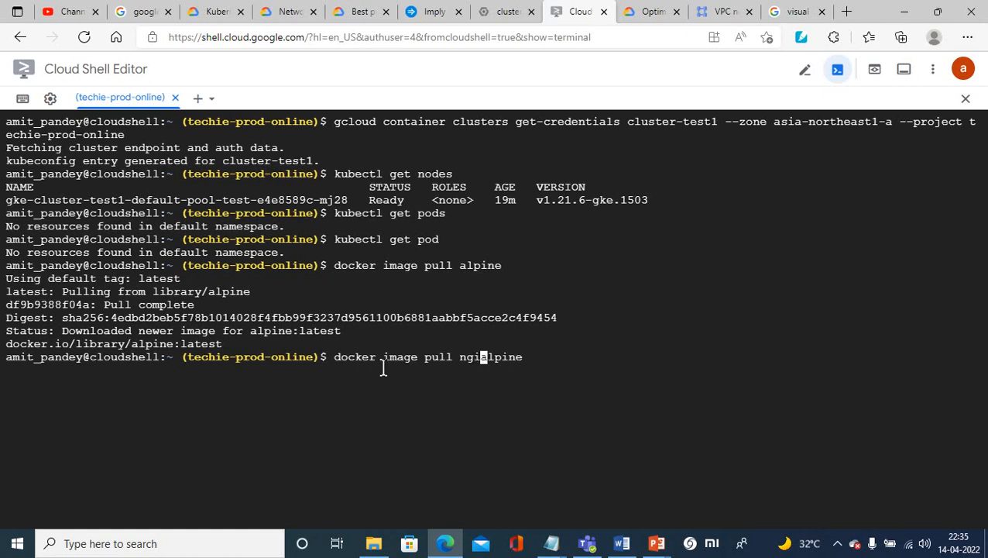
type("x:")
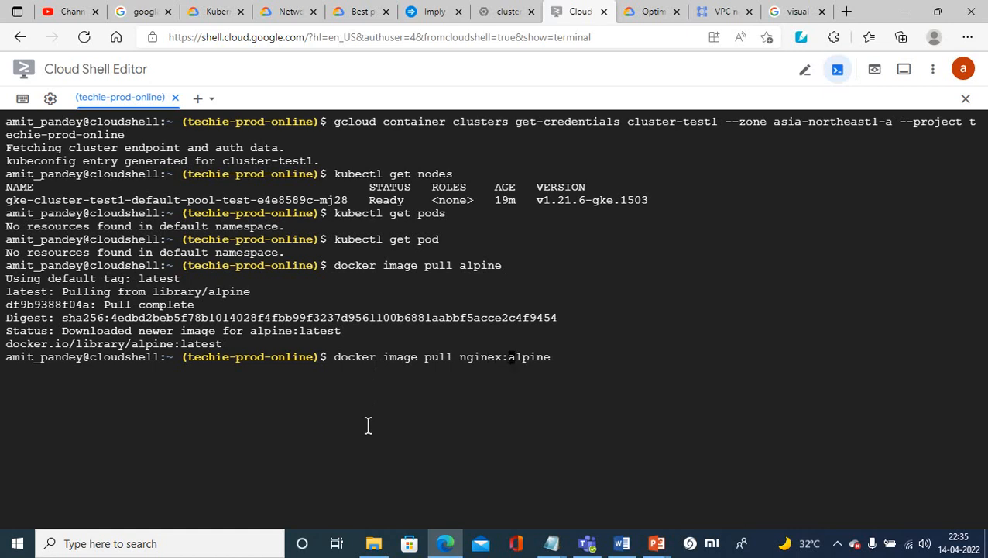
key("Left")
key("Left")
key("Left")
key("BackSpace")
key("Return")
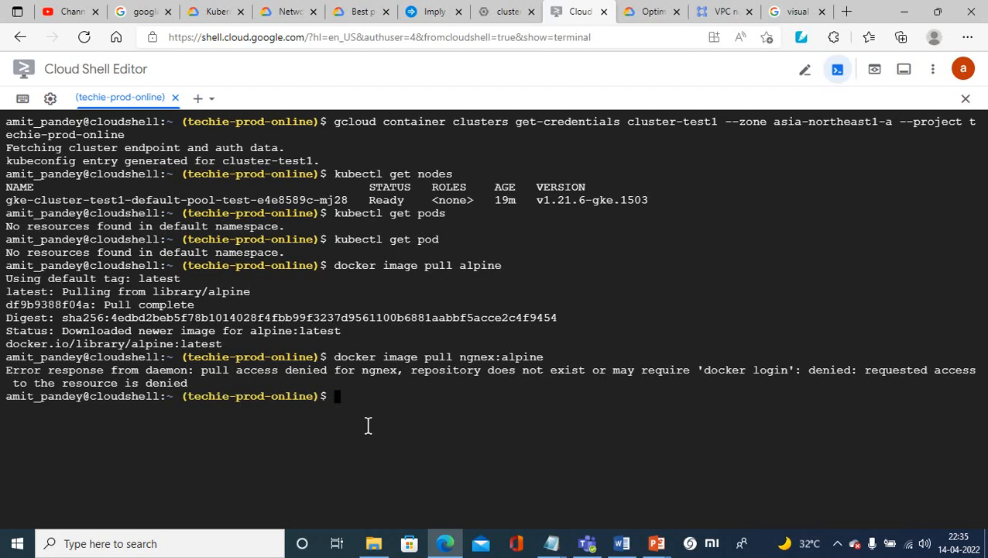
Correct the image name in the recalled command and run docker image pull nginx:alpine
key("Up")
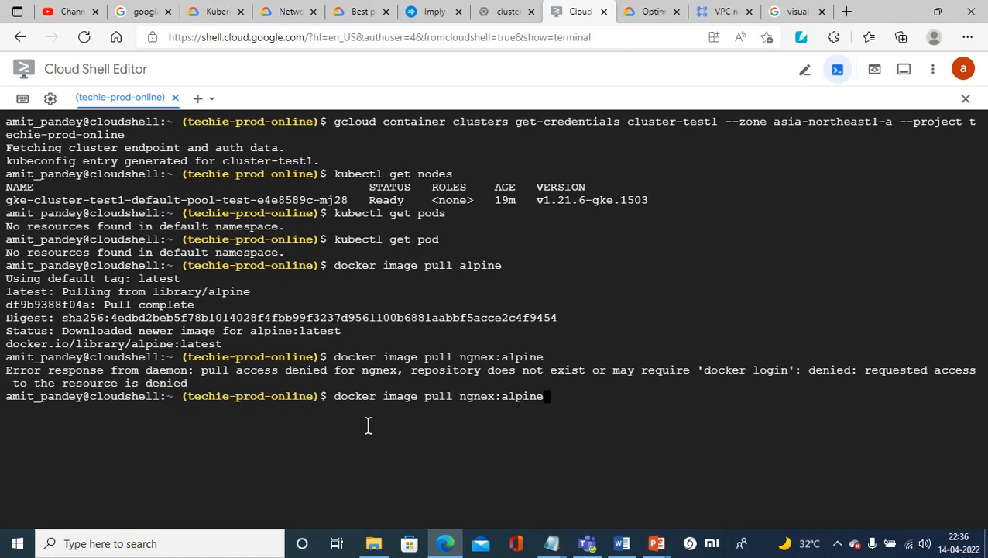
key("Left")
key("Left")
key("Left")
key("Left")
key("Left")
key("Left")
key("Left")
key("Left")
key("Left")
key("Delete")
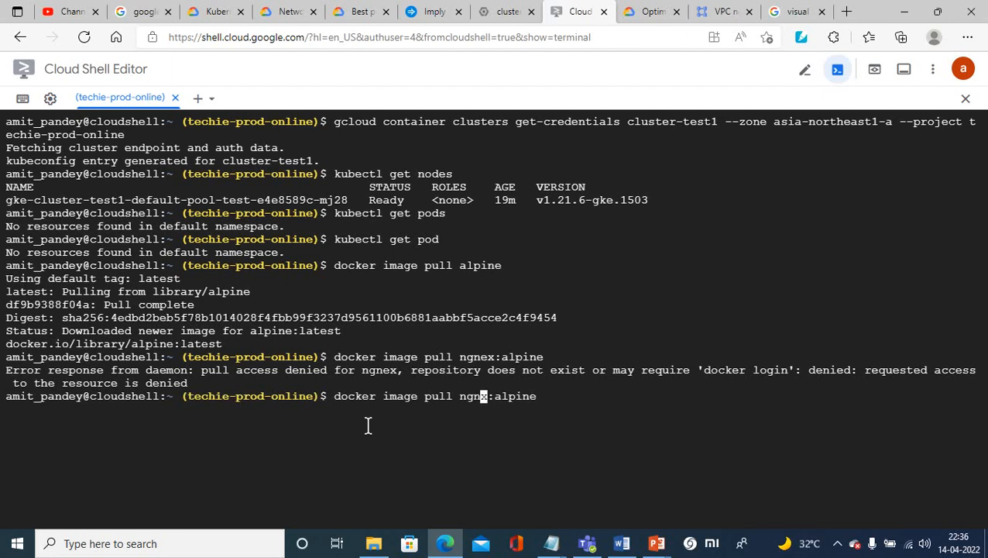
key("Left")
type("i")
key("Return")
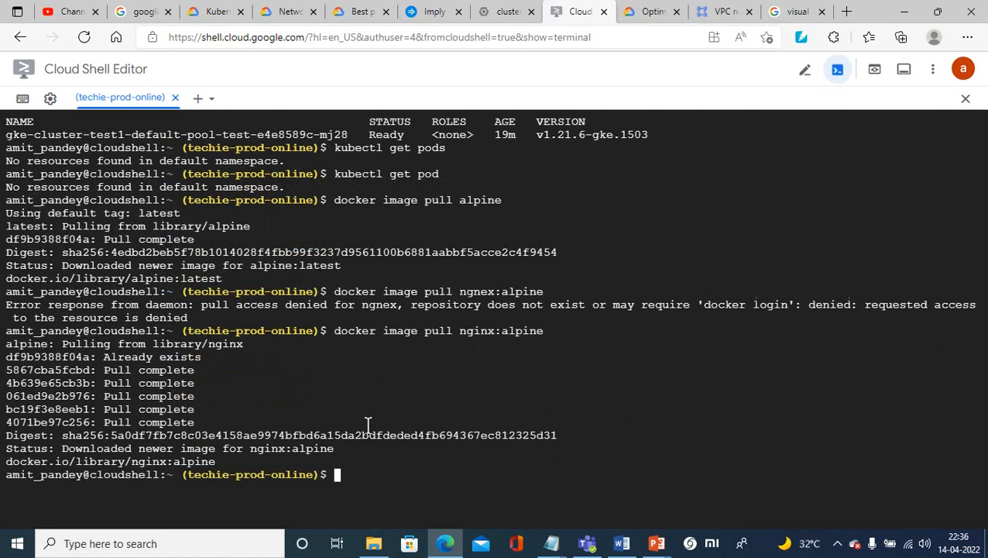
Show the docker image subcommands and list the downloaded images with docker image ls
type("docker ima")
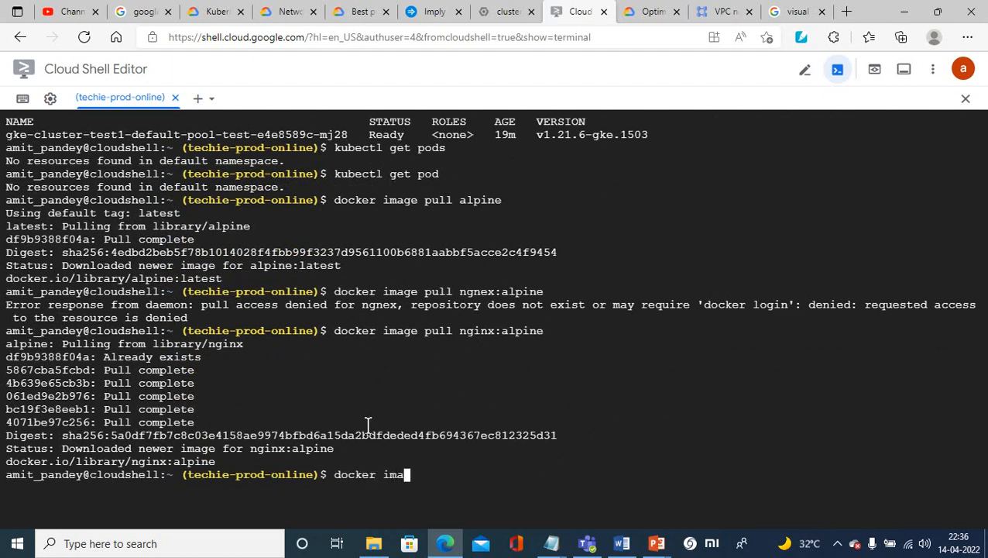
type("ge")
key("Return")
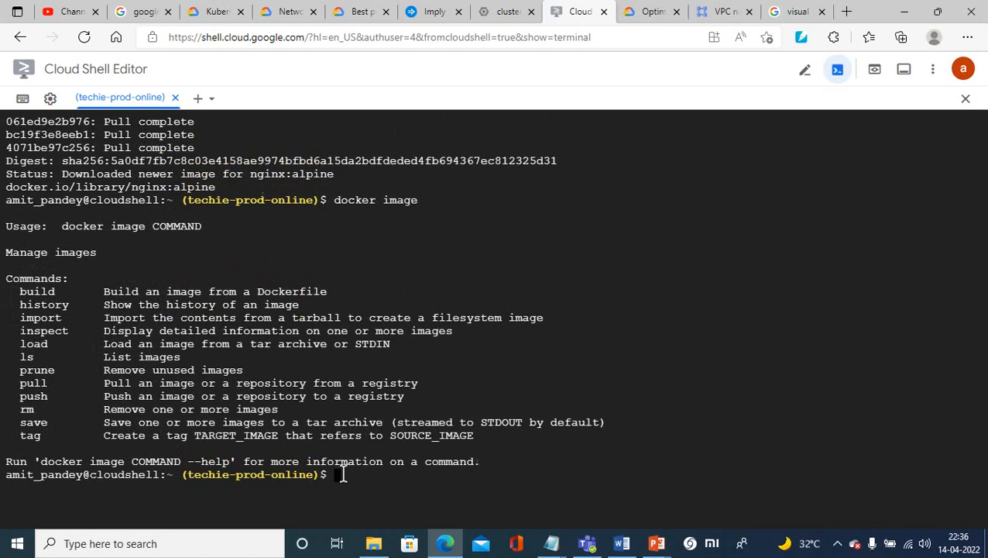
key("Up")
type("ls")
key("Return")
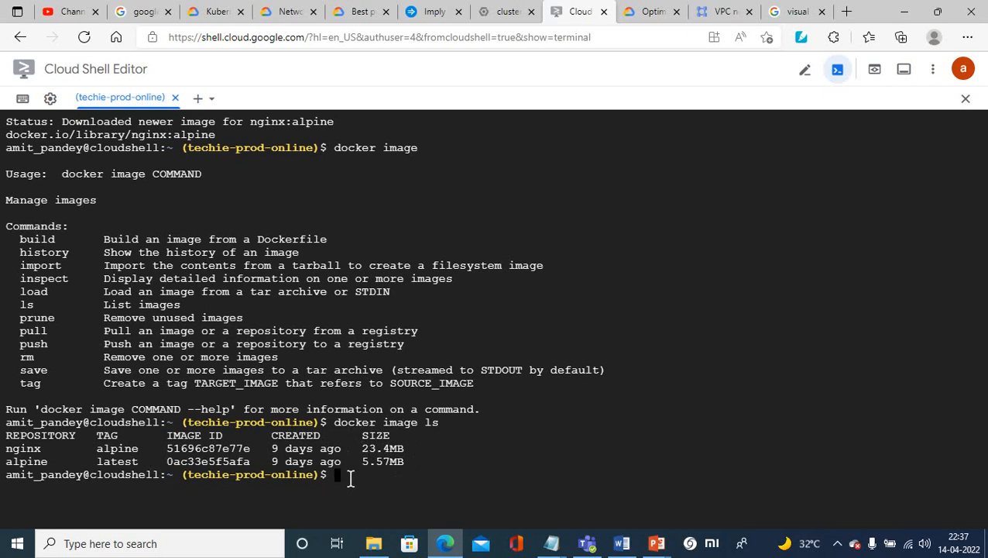
Start an interactive container with docker container run -it --name con1 alpine ash
type("docker container run ")
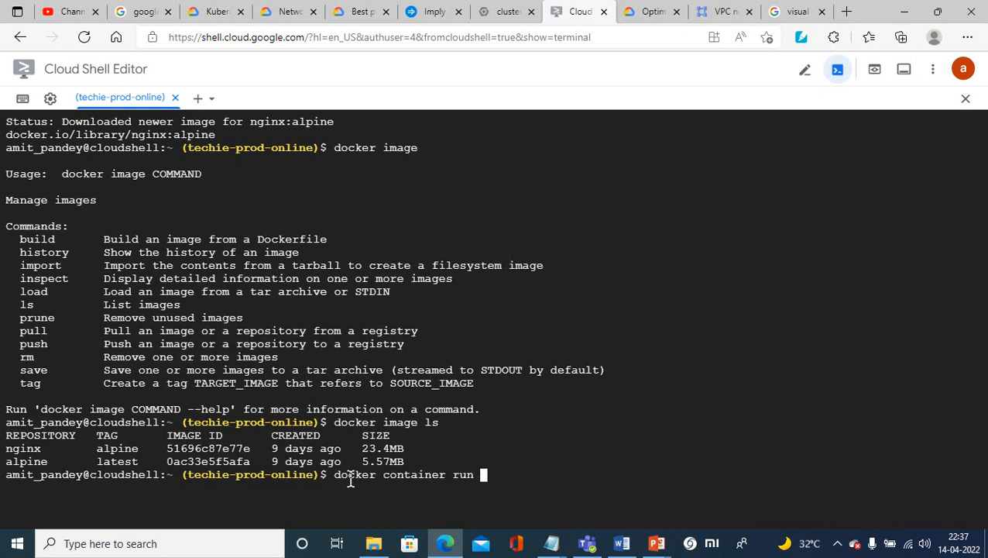
type("-")
type("i")
type(" -t")
key("BackSpace")
key("BackSpace")
key("BackSpace")
type("t")
type("--cl")
key("BackSpace")
key("BackSpace")
type("te")
key("BackSpace")
key("BackSpace")
type("con")
key("Left")
key("Left")
key("Left")
key("Left")
type("name")
key("Right")
key("Right")
key("Right")
key("Right")
type("al")
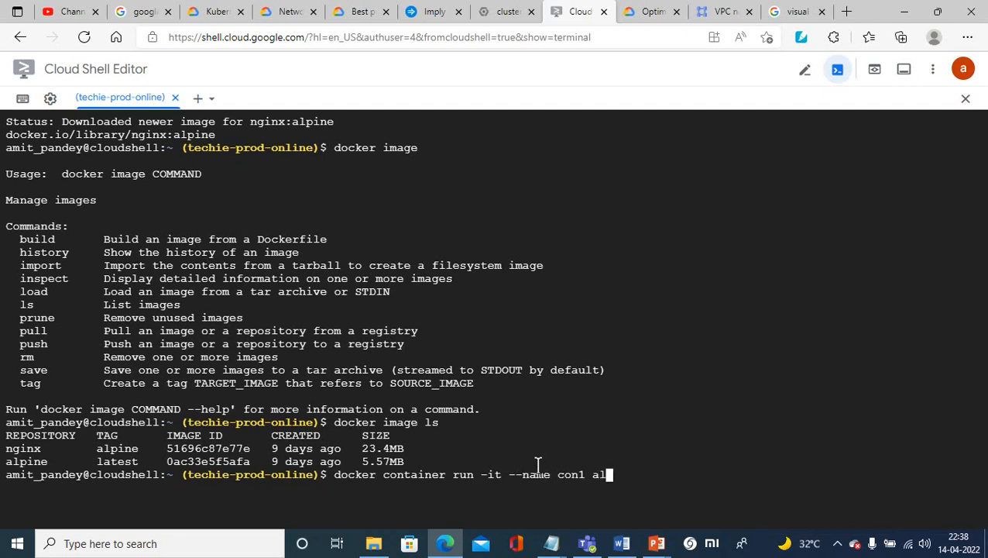
type("pine ash")
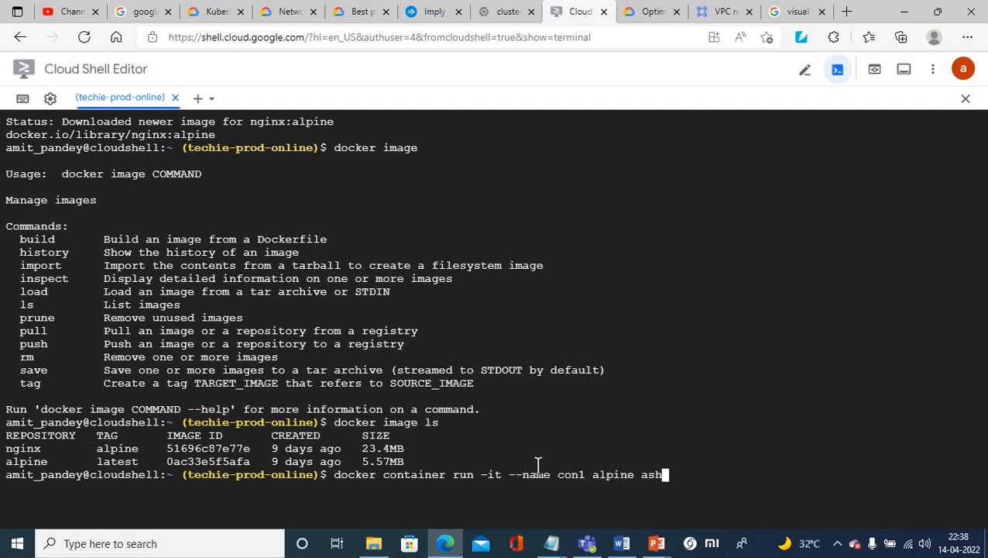
key("Return")
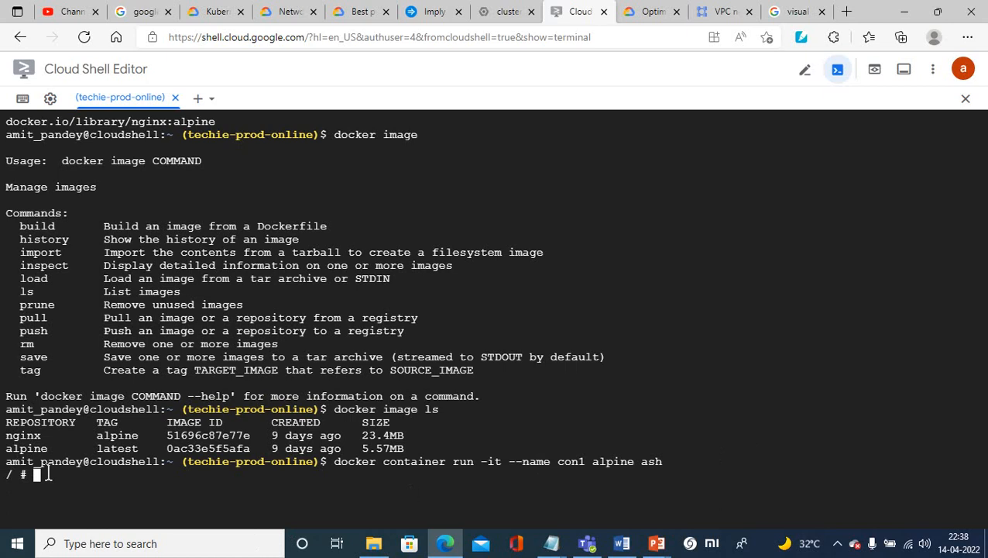
Show the container's network interfaces with ifconfig and highlight the eth0 IP address
type("ifconfig")
key("Return")
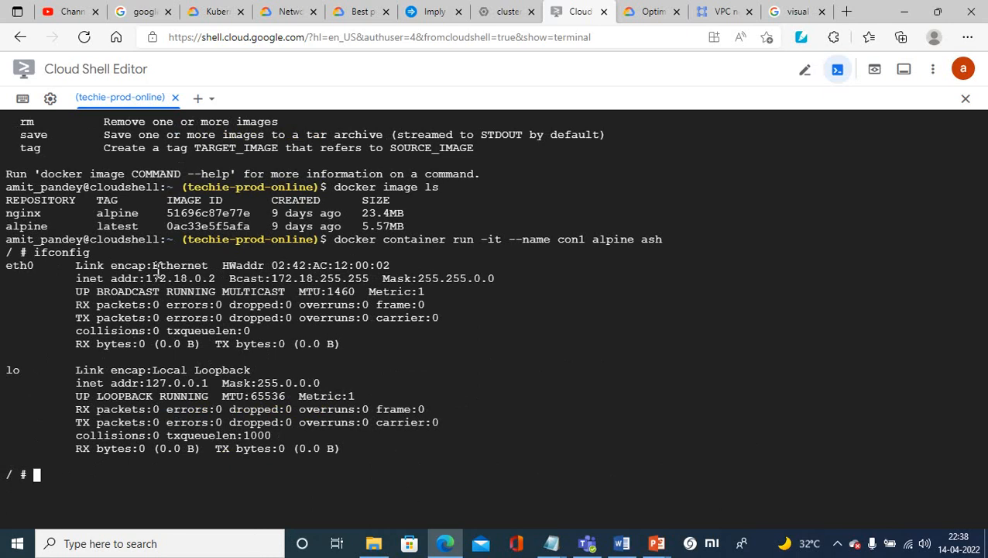
left_click_drag(145, 278, 223, 278)
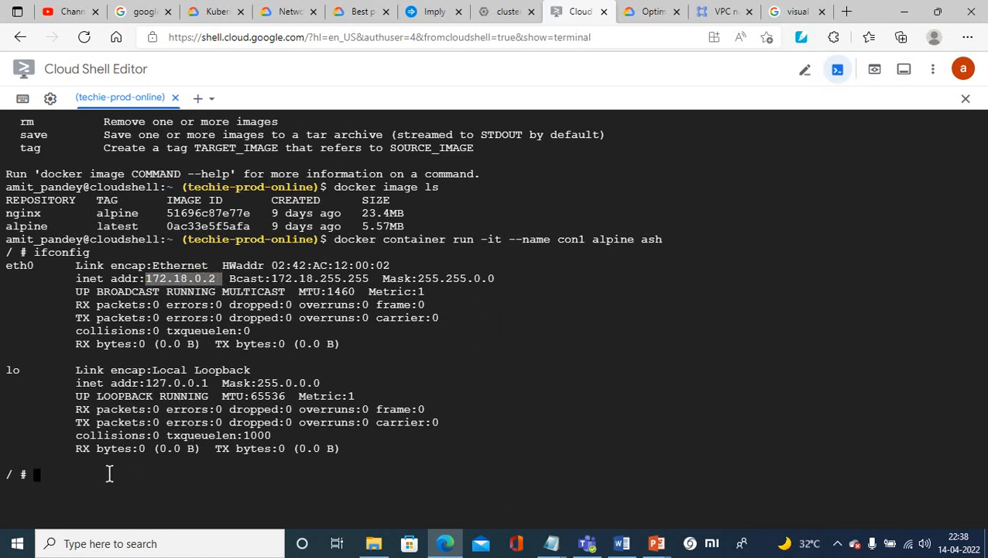
left_click(46, 474)
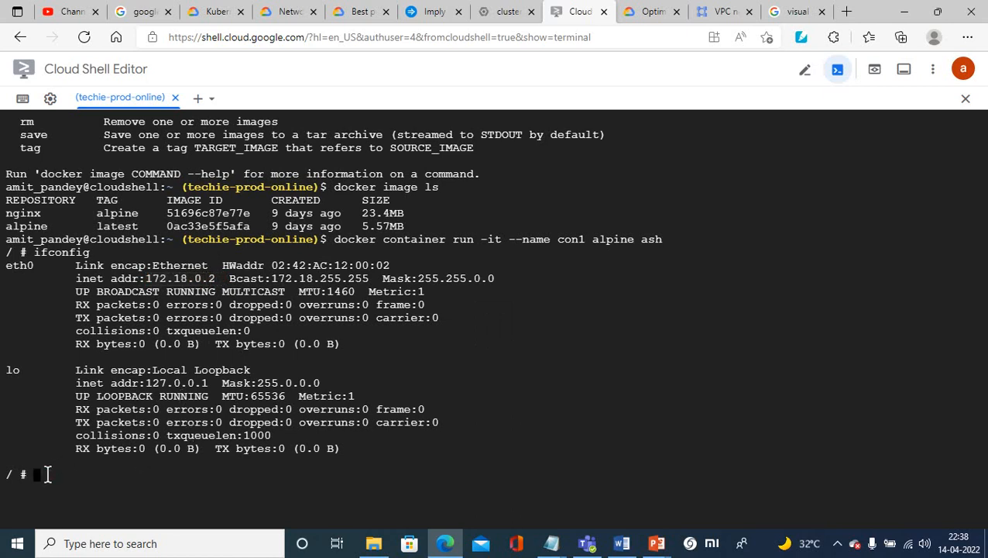
Run cat > file1 inside the container and enter a first name as the file's content line
type("cat > file1")
key("Return")
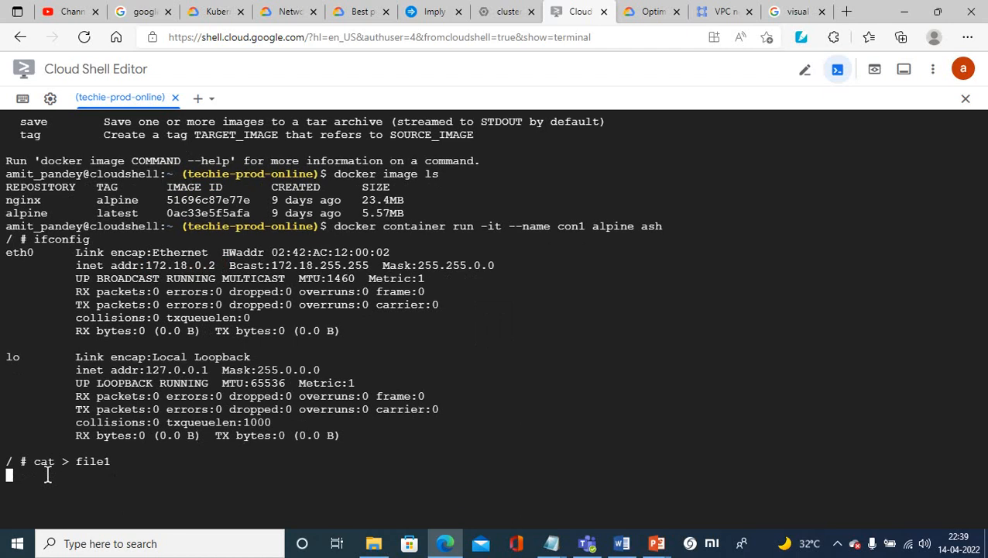
type("amit")
key("Return")
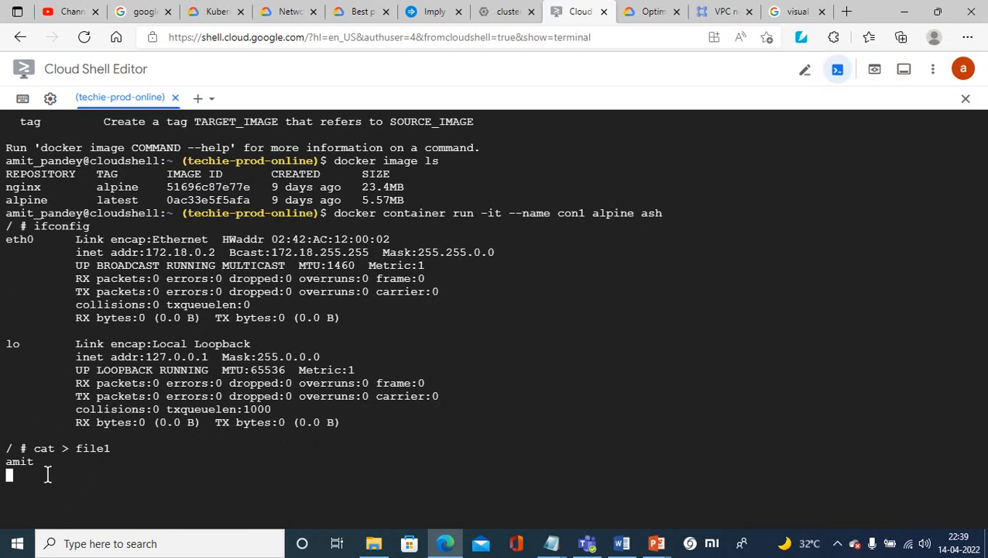
key("ctrl+w")
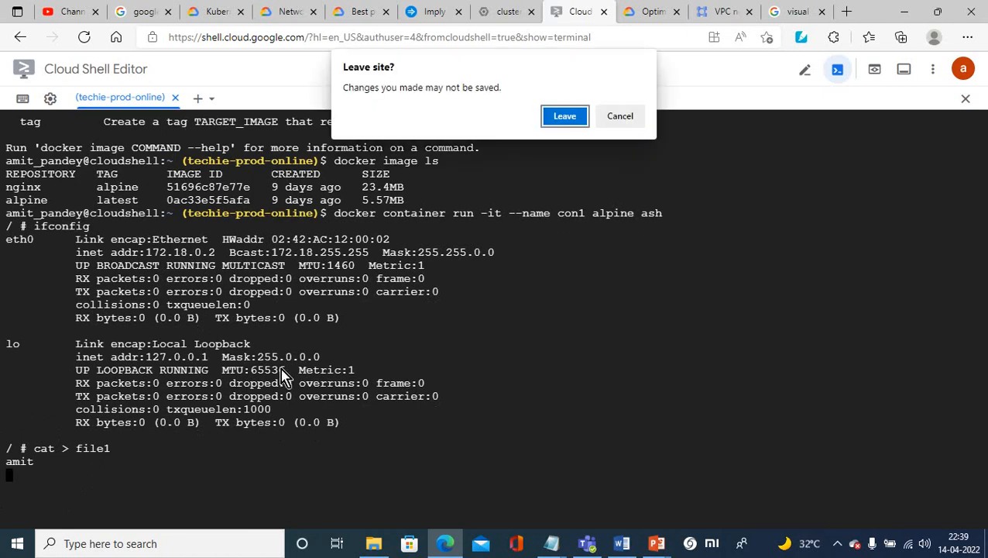
left_click(619, 117)
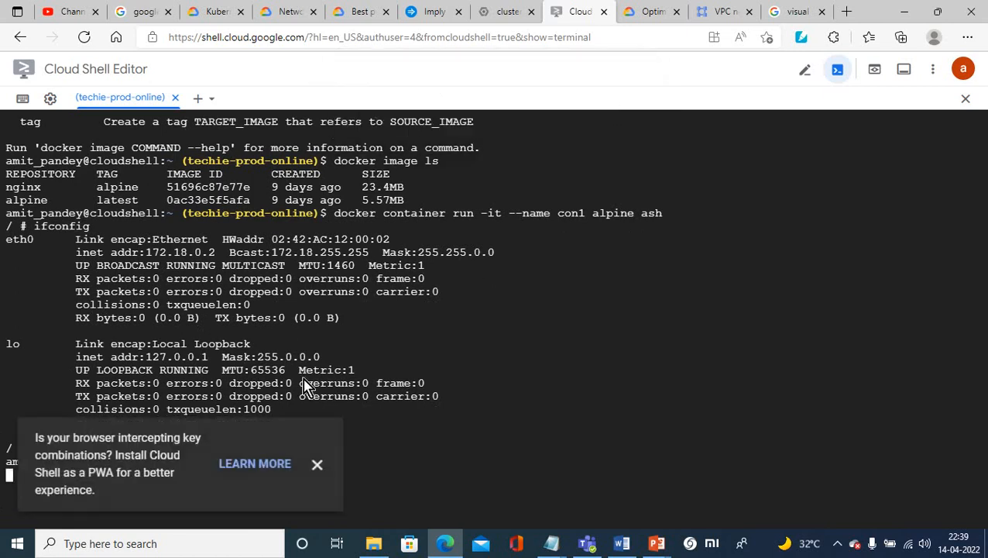
left_click(318, 465)
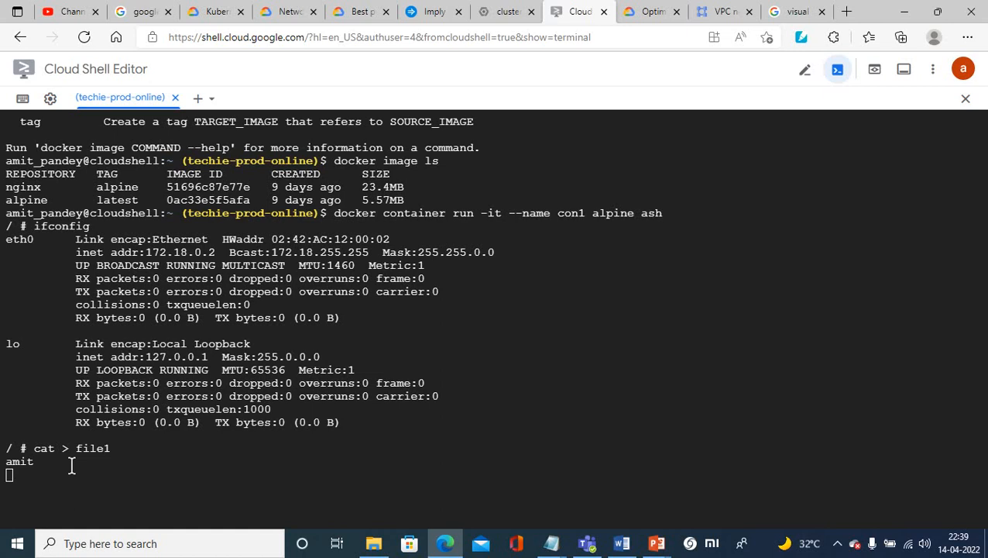
key("alt")
left_click(826, 543)
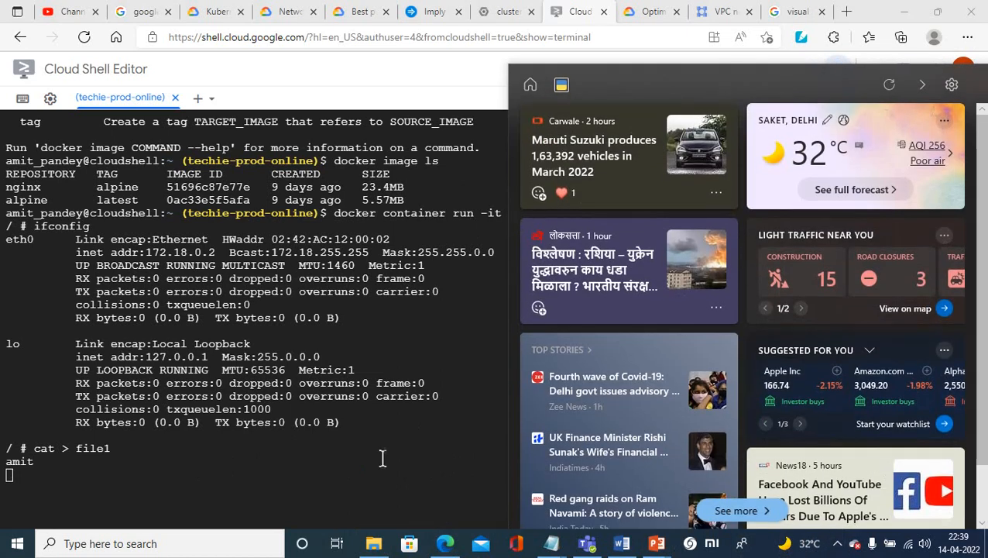
left_click(142, 449)
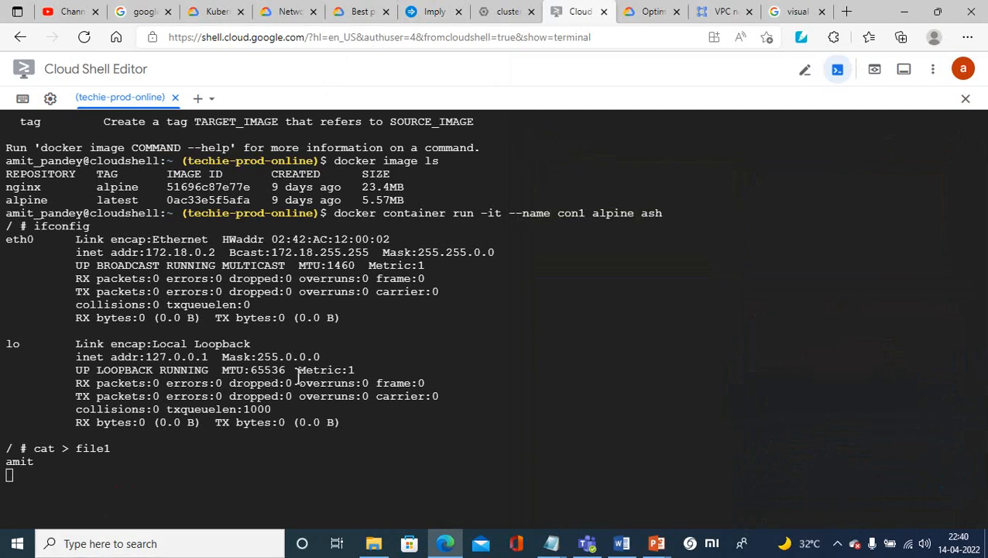
Suspend the running cat command and ping the container's eth0 address with ping 172.18.0.2
left_click(63, 474)
key("ctrl+z")
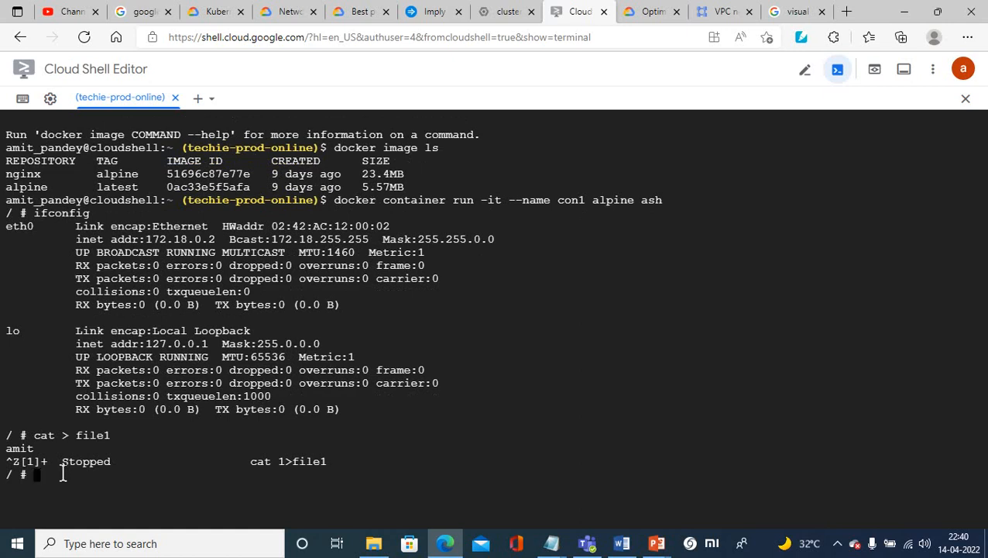
type("ping 172.1")
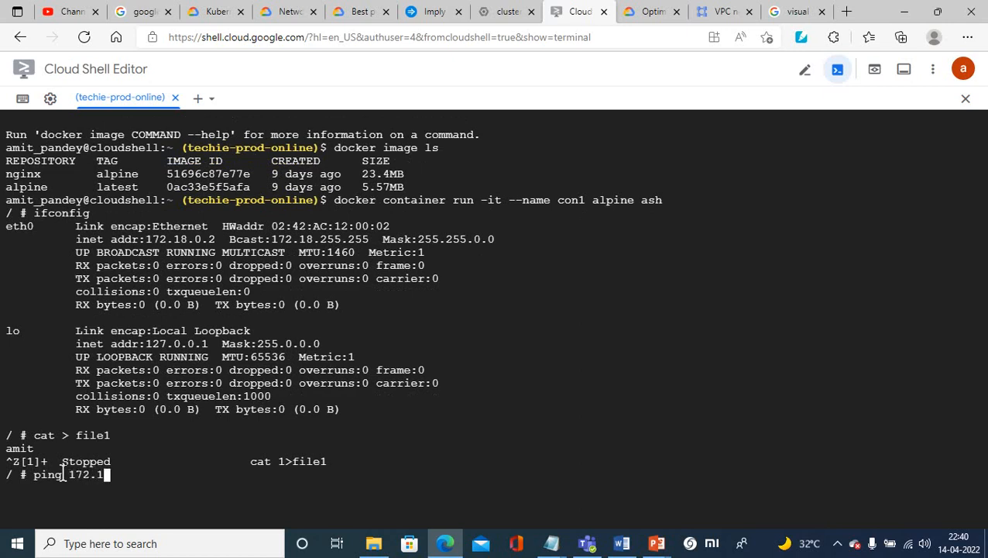
type("8.0.2")
key("Return")
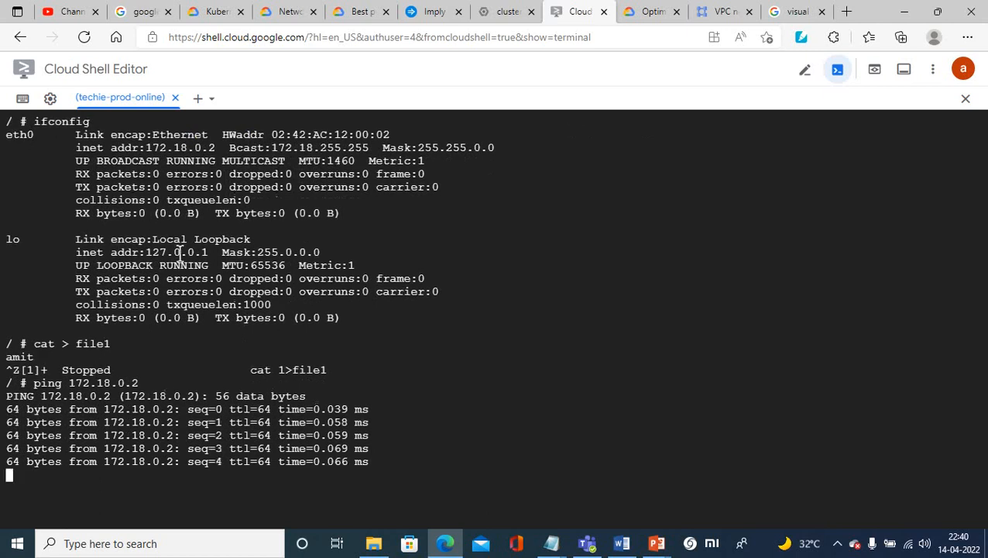
Switch to the cluster-test1 details page and copy the endpoint IP address under Cluster basics
left_click(508, 14)
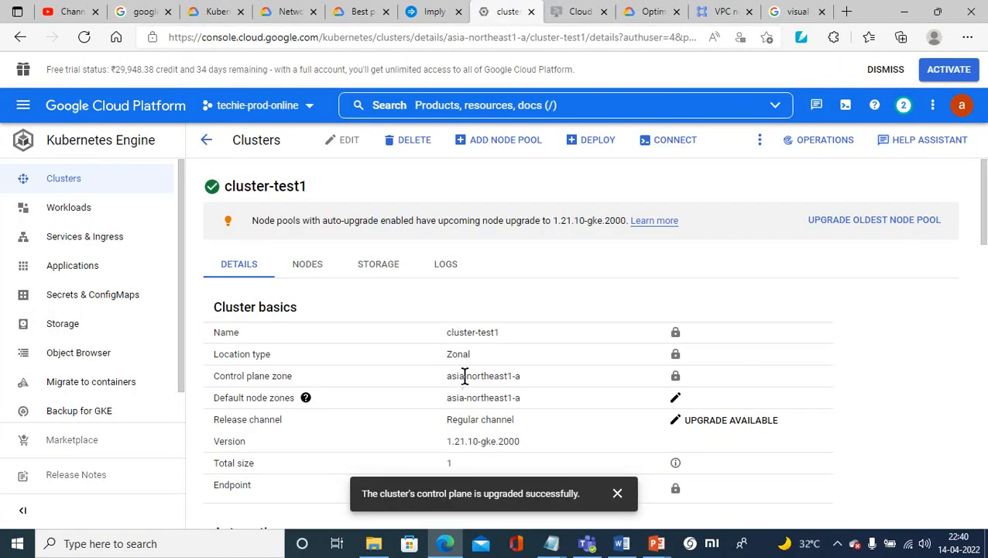
left_click_drag(984, 225, 967, 343)
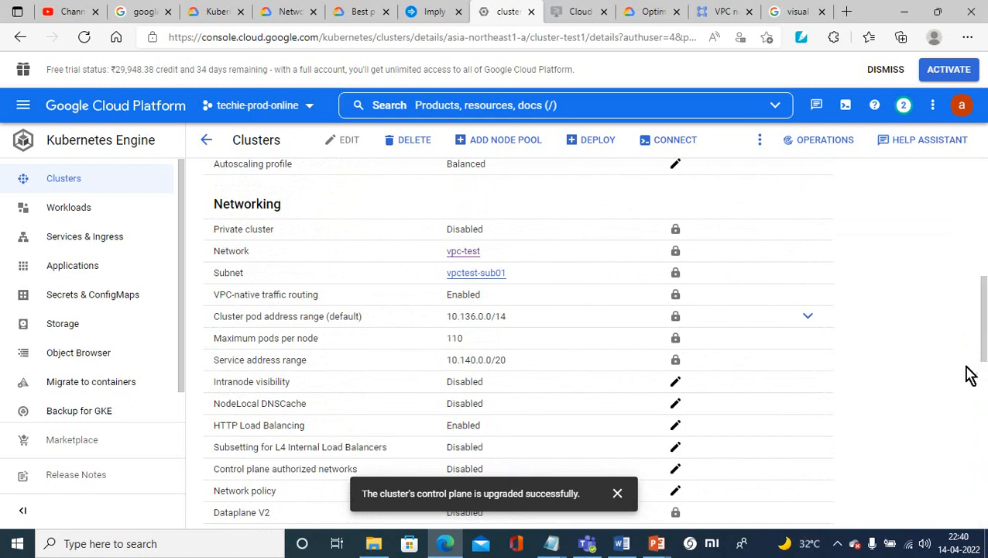
left_click_drag(982, 355, 960, 276)
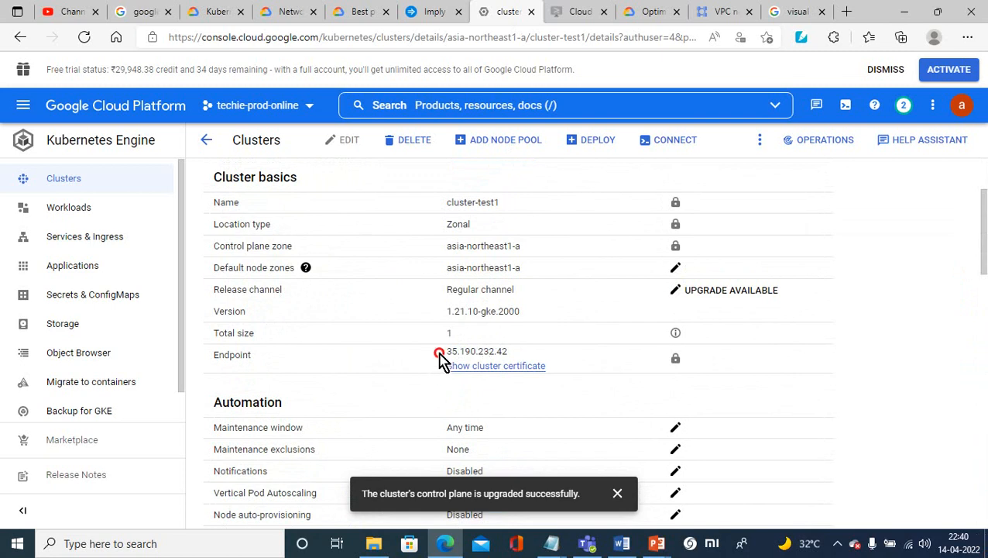
left_click_drag(438, 352, 511, 362)
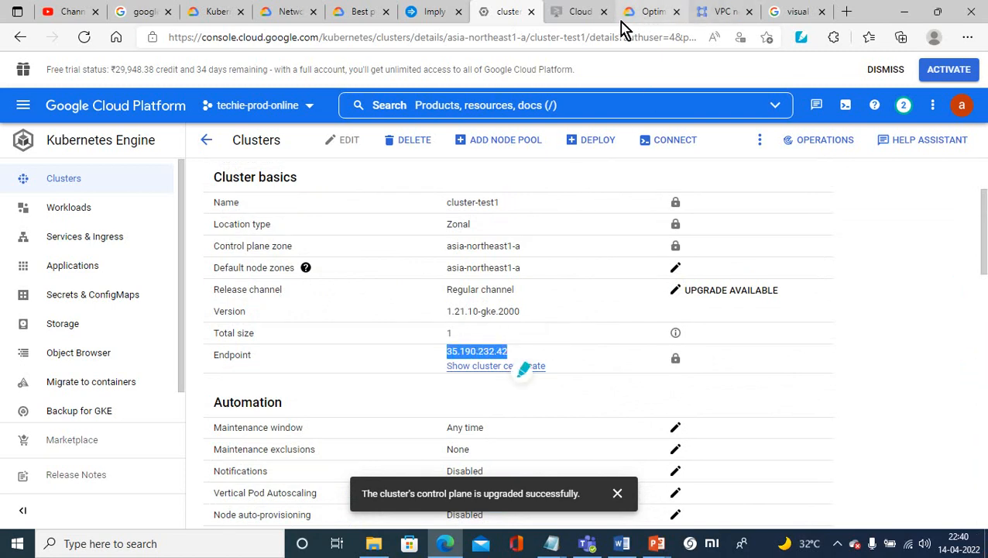
Back in Cloud Shell, suspend the running ping, test the cluster endpoint with ping 35.190.232.42, and suspend that ping too
left_click(571, 14)
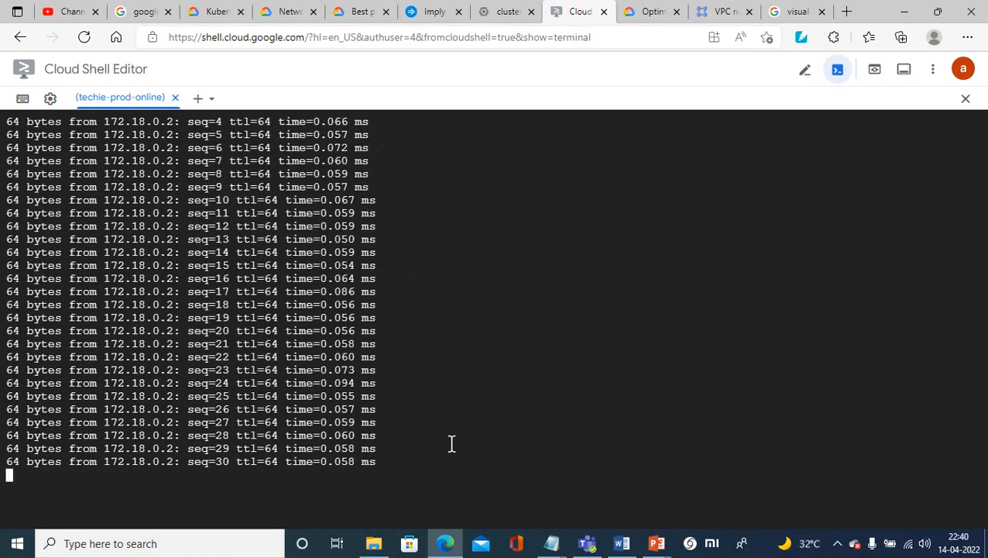
key("ctrl+z")
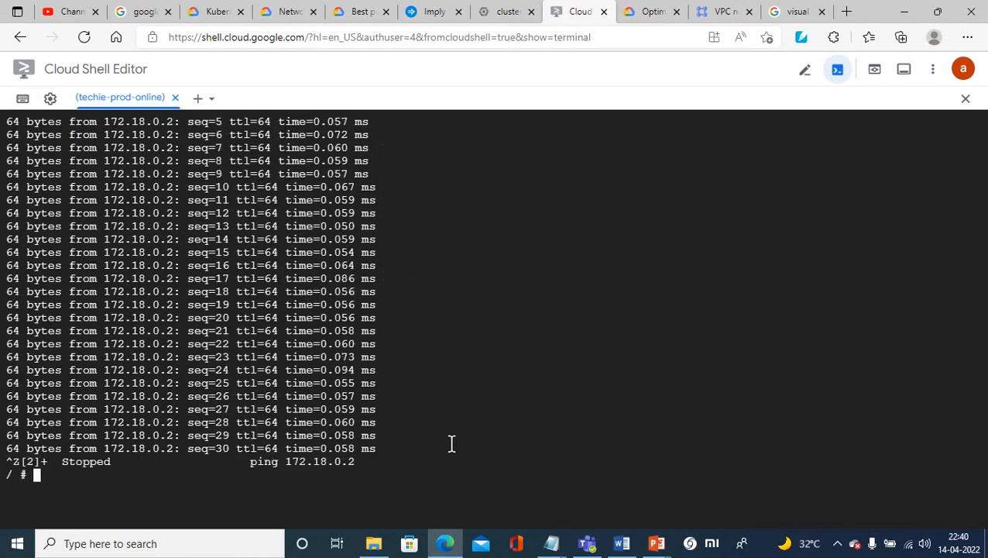
type("ping")
right_click(453, 443)
left_click(479, 201)
key("Return")
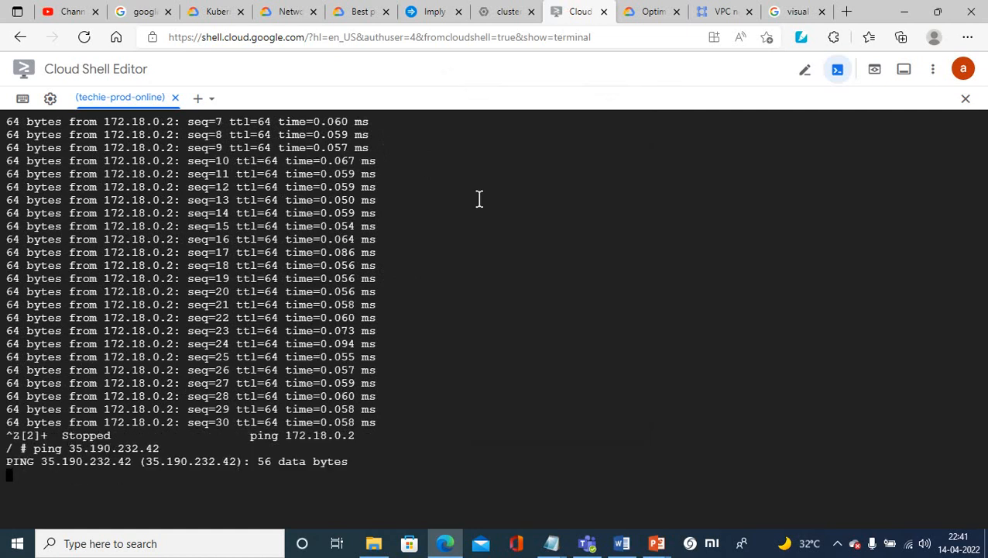
key("ctrl+z")
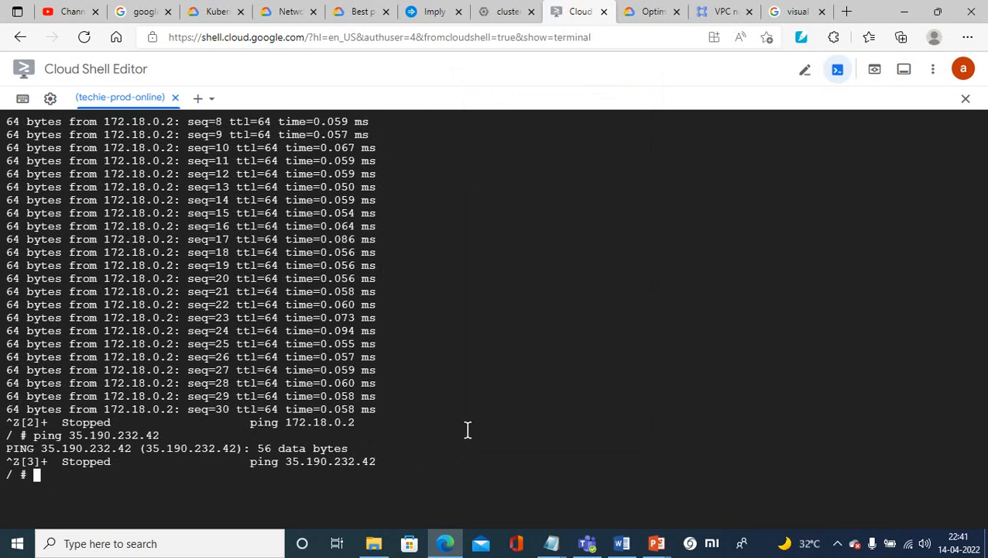
Add a few blank prompt lines and exit the container's shell to return to the Cloud Shell prompt
key("Return")
key("Return")
key("Return")
key("Return")
key("Return")
key("Return")
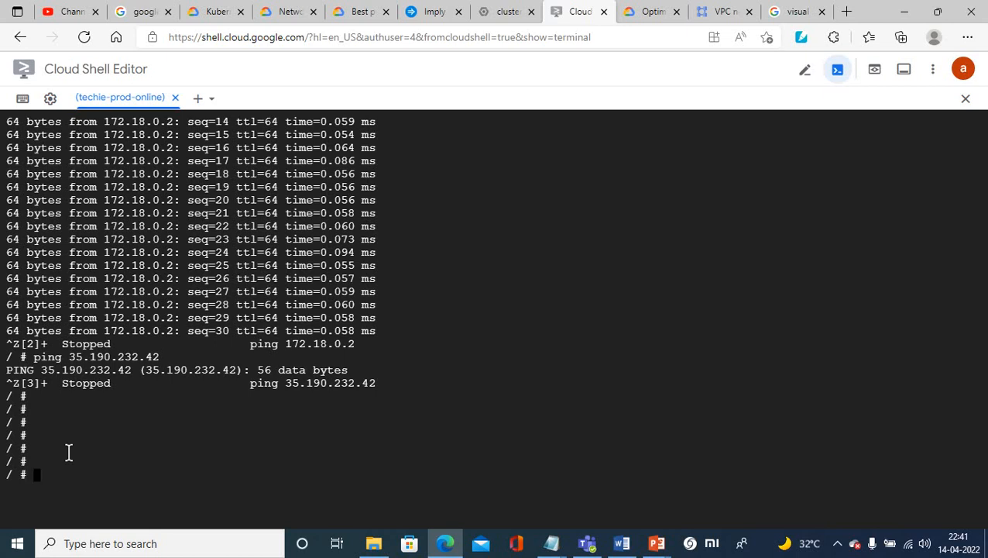
key("ctrl+d")
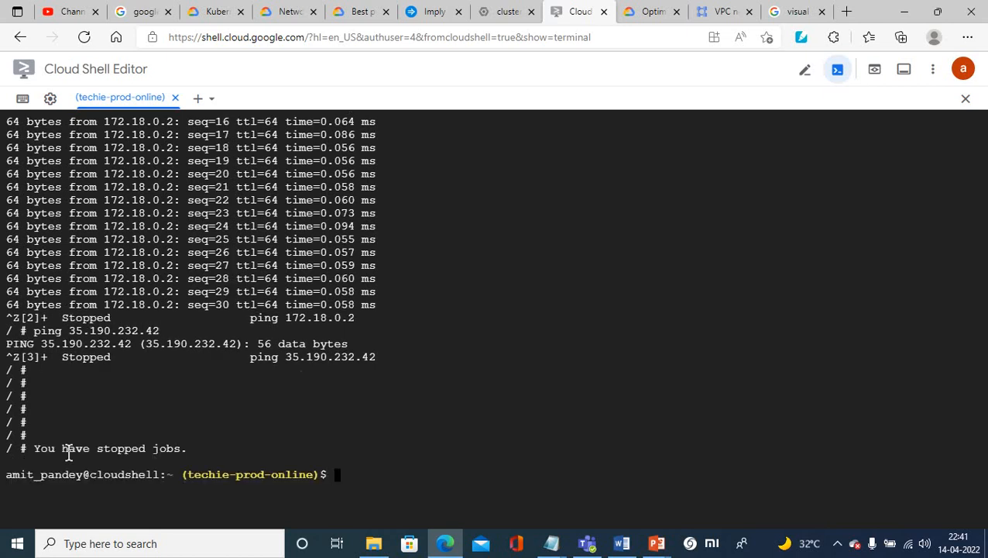